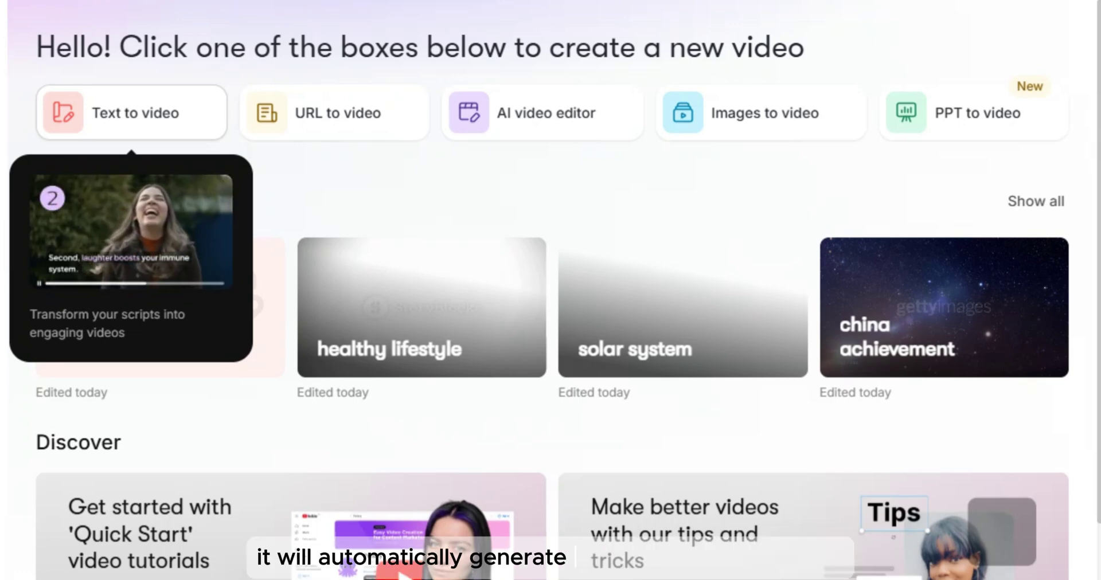
mouse_move(334, 112)
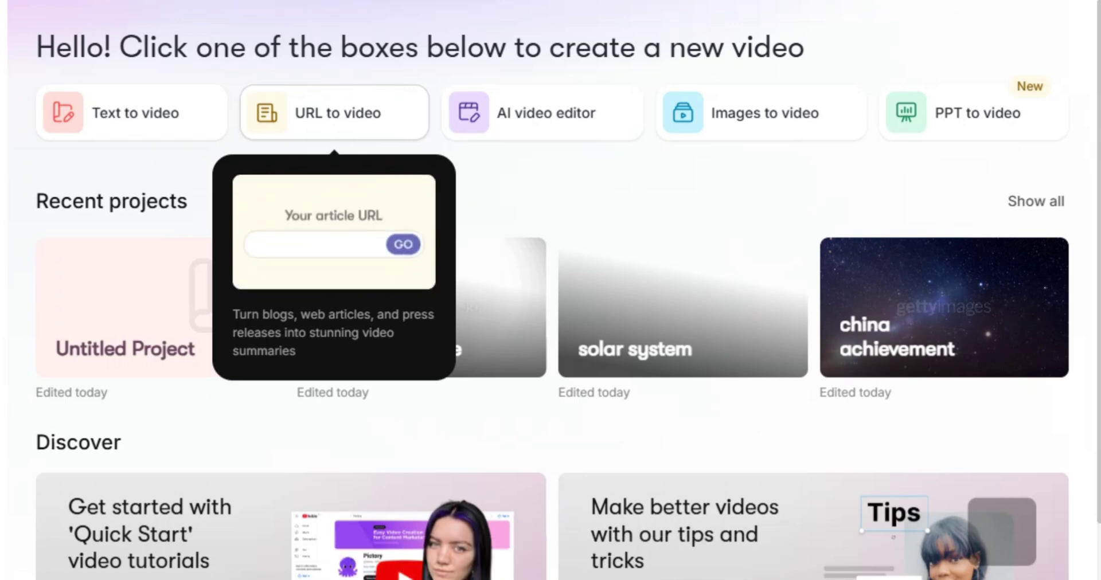
mouse_move(541, 113)
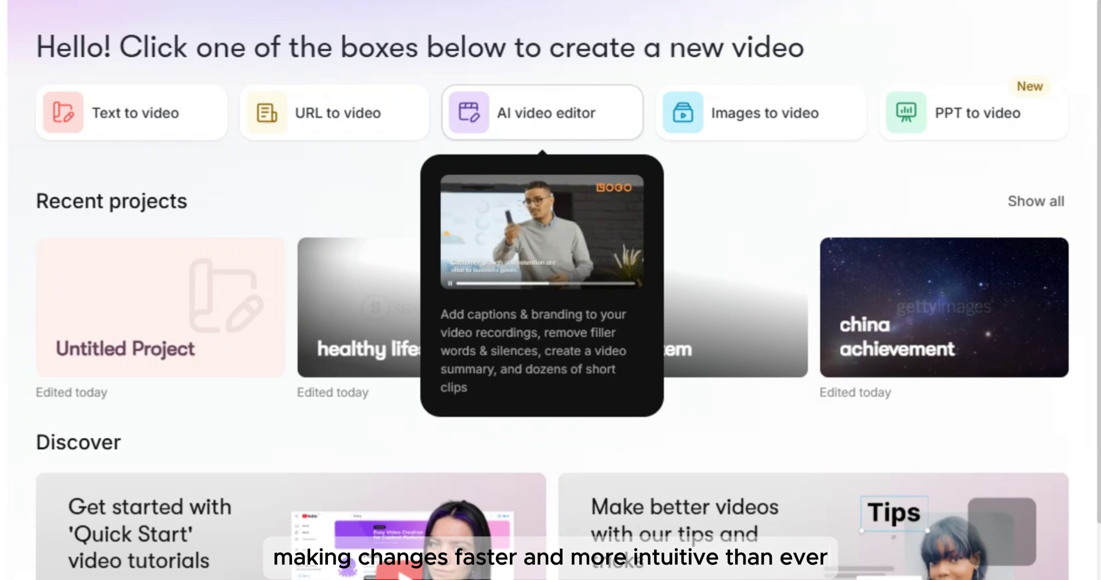
mouse_move(762, 113)
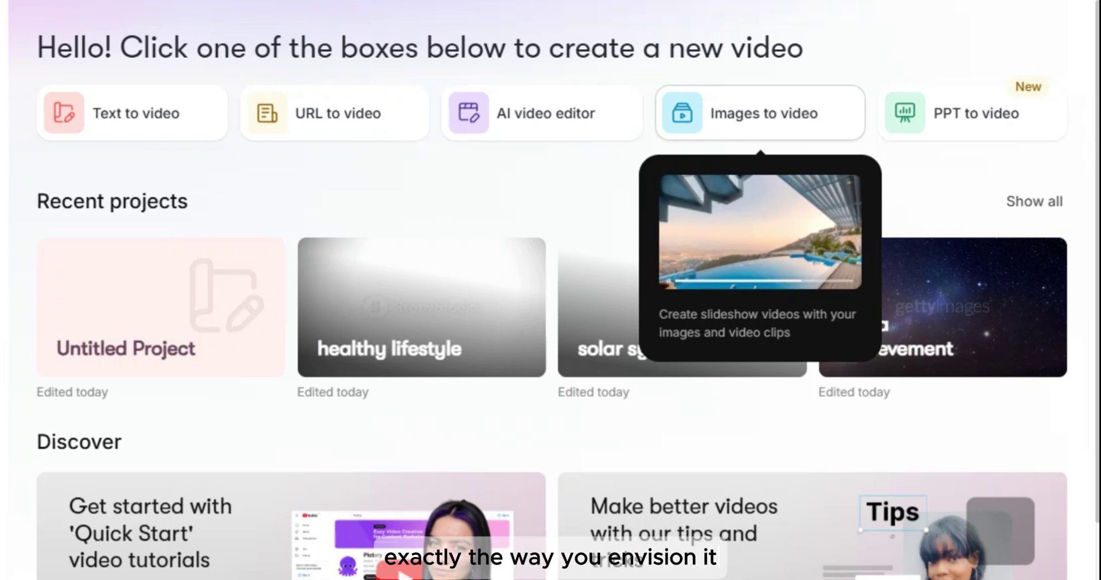
mouse_move(971, 113)
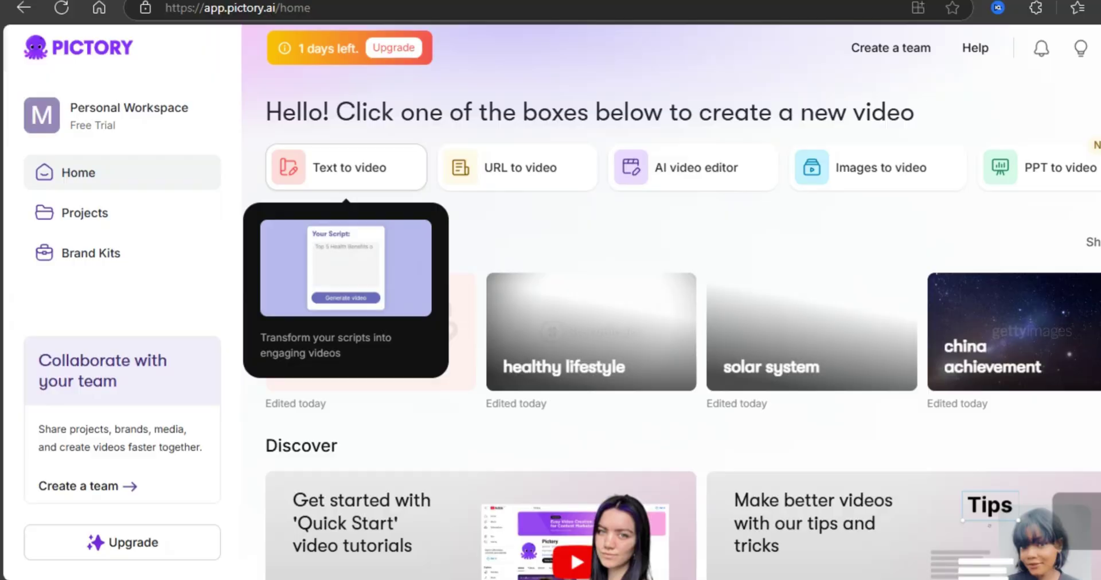
Step: Start a new text-to-video project and name it "healthy lifestyle for adults"
click(324, 162)
text(healthy lif)
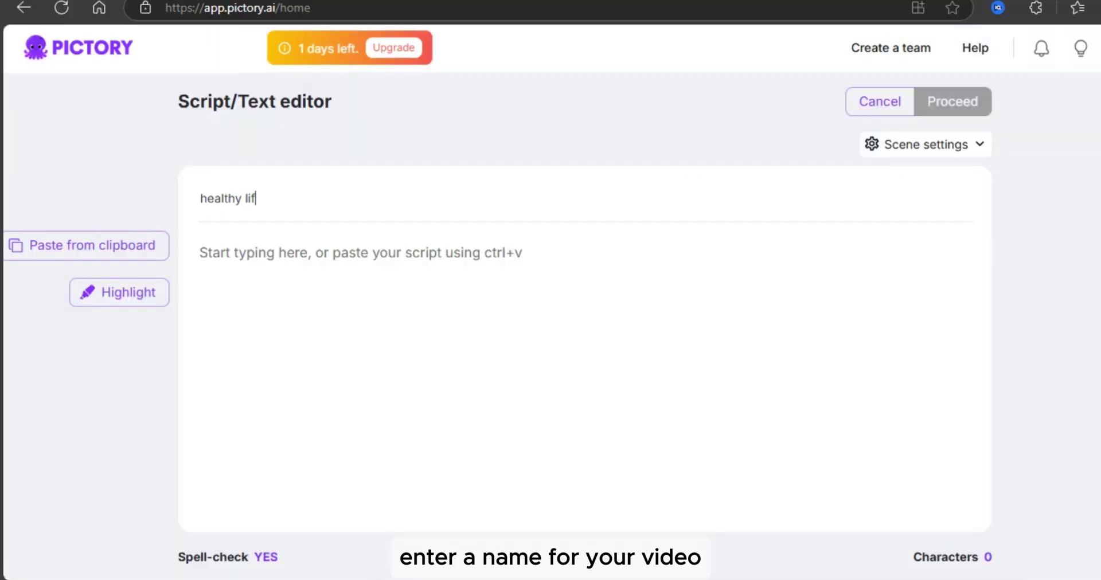
text(estyle for adults)
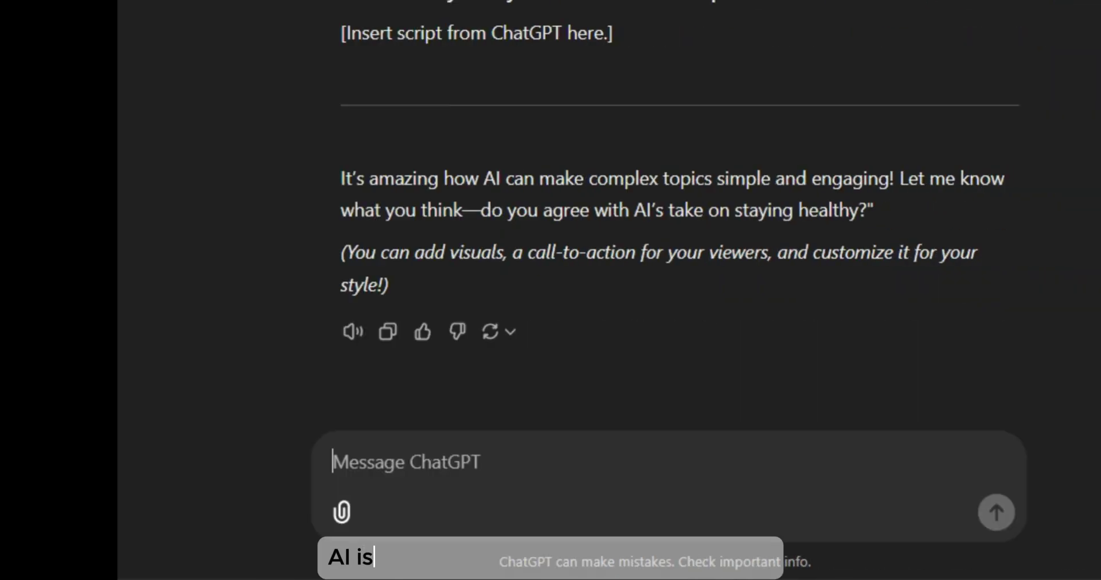
Step: Switch to ChatGPT and enter the script topic "healthy lifestyle for adults" as the message
text(healthy lifesty)
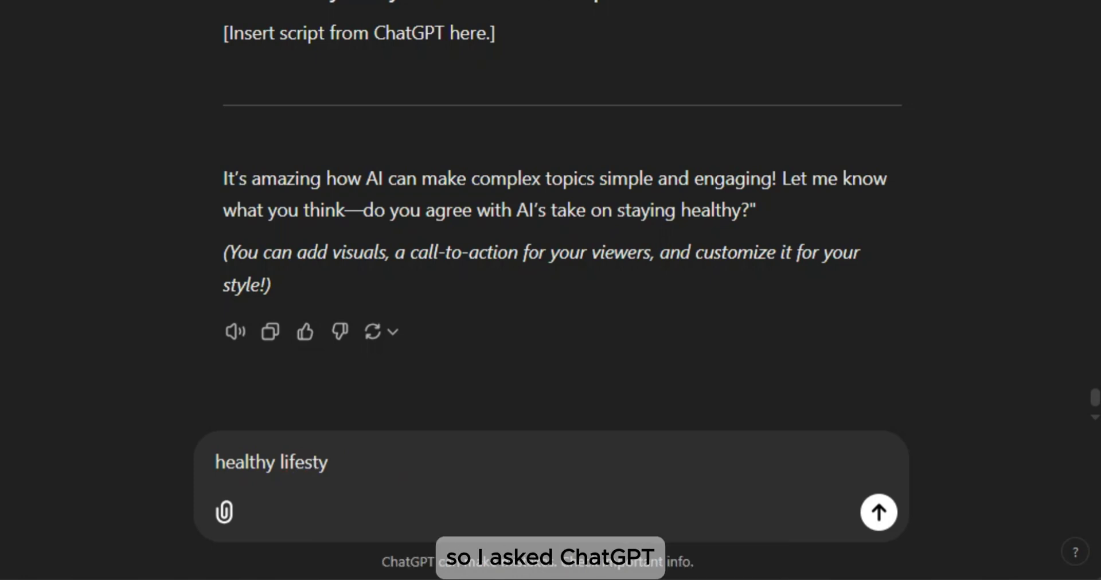
text(le for adults)
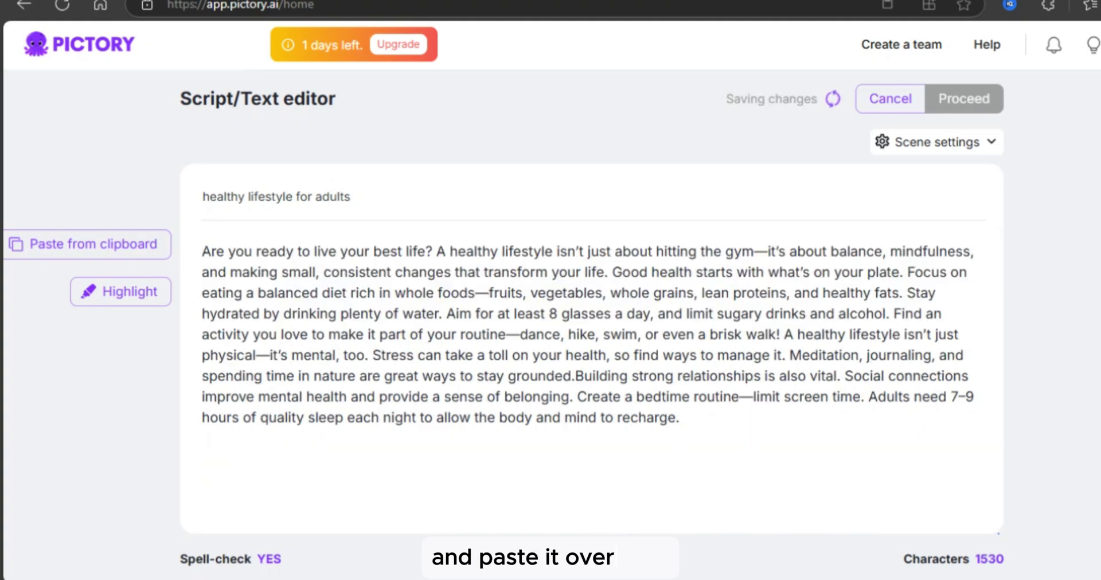
Step: Highlight the key phrases in the Pictory script, from "healthy lifestyle isn't just about hitting the gym" to "Social connections improve mental health"
mouse_move(449, 252)
mouse_down()
mouse_move(735, 272)
mouse_move(753, 252)
mouse_move(260, 292)
mouse_move(286, 272)
mouse_up()
click(121, 292)
click(121, 292)
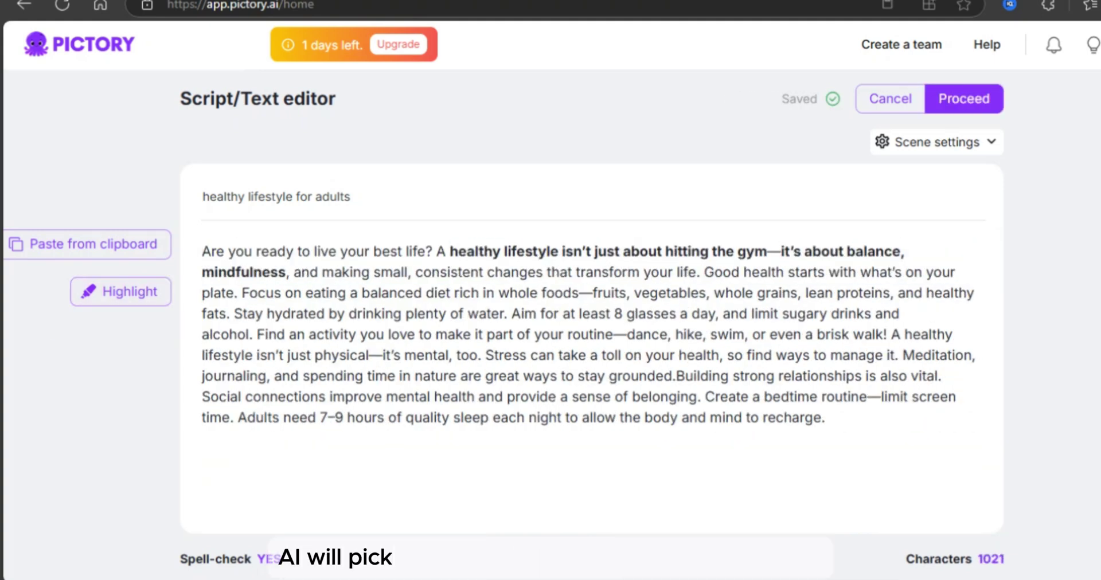
drag(860, 272, 235, 293)
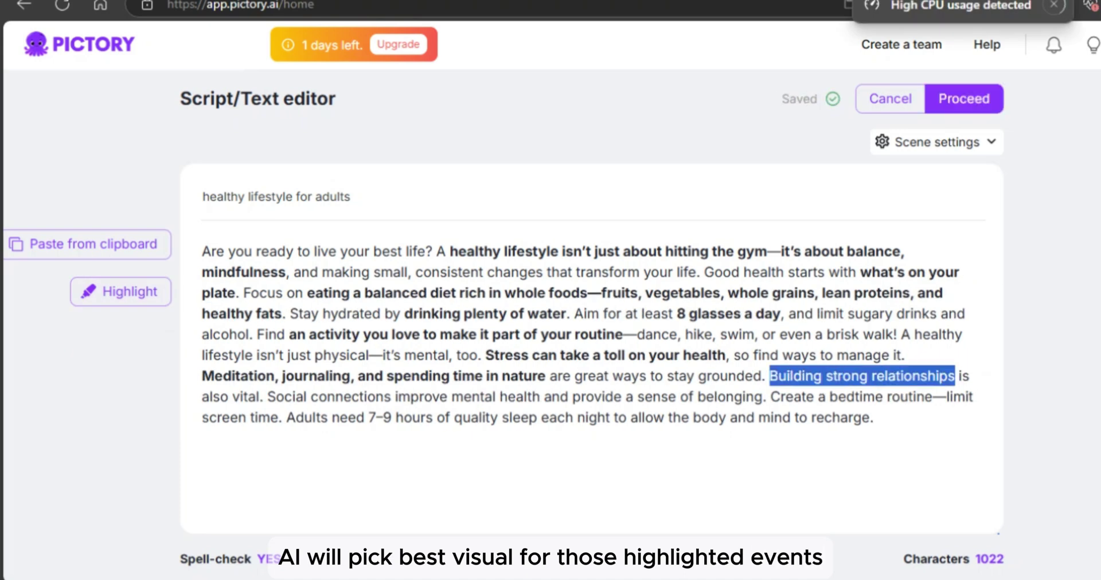
click(121, 292)
drag(267, 397, 540, 397)
click(121, 291)
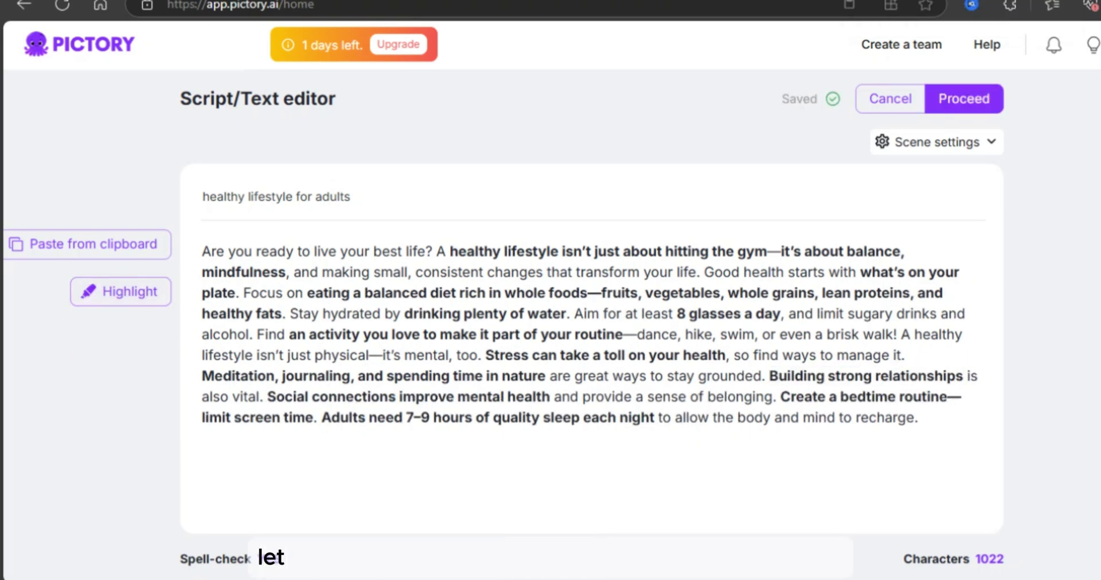
Step: Check the scene settings, keep the automatic options, and generate the storyboard from the script
click(936, 141)
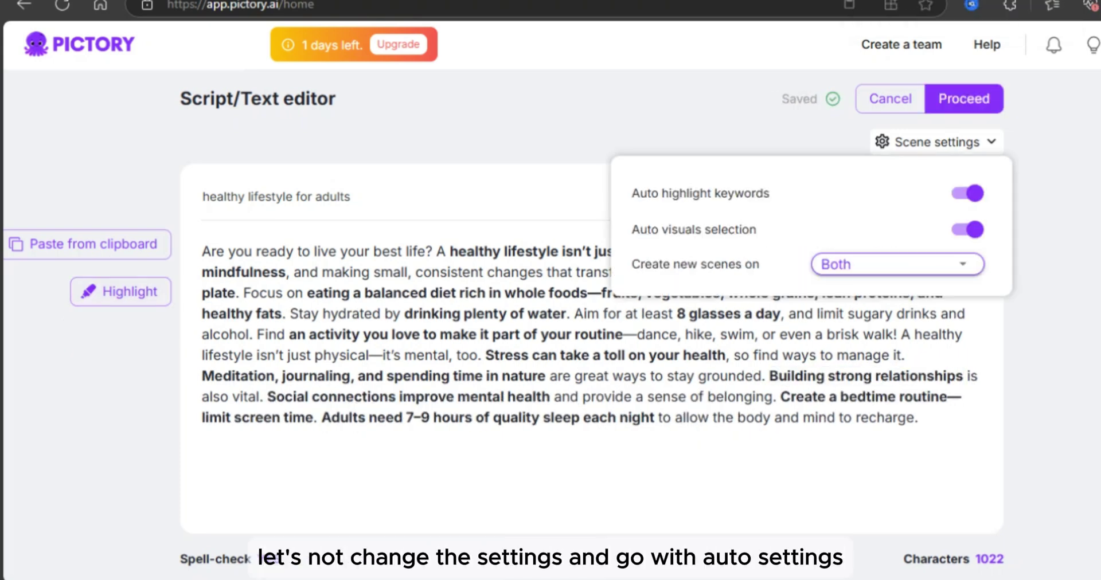
click(963, 98)
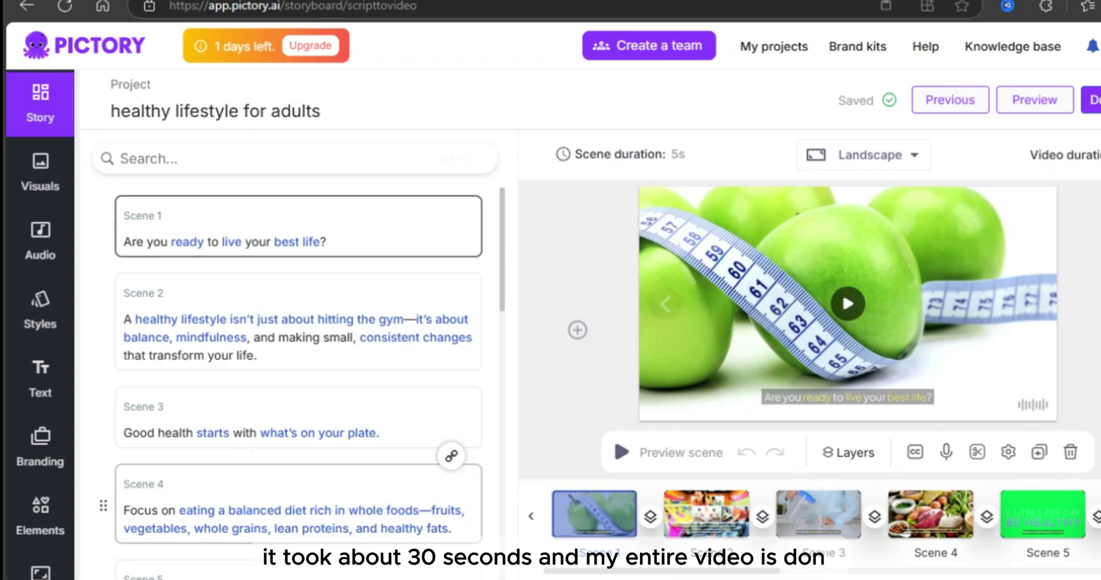
Step: Look through the generated scenes and the available video aspect ratios
scroll(360, 372, down, 7)
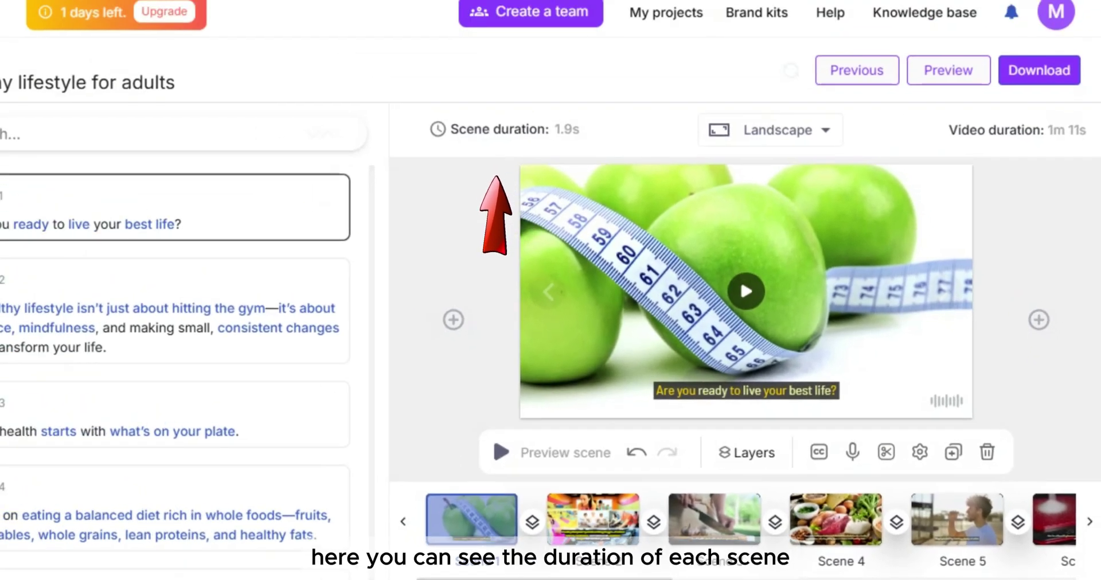
click(770, 130)
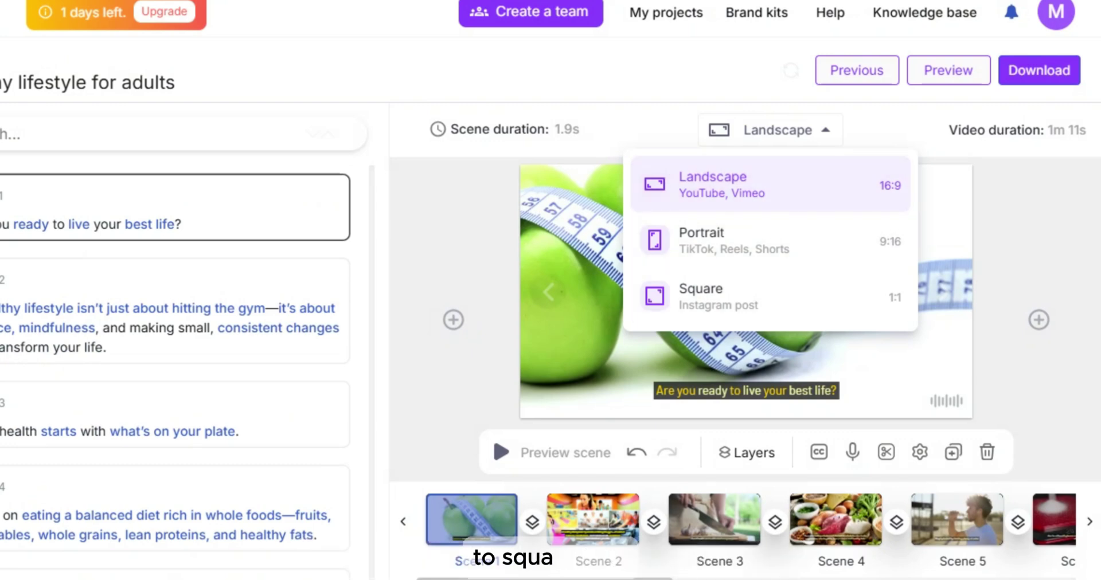
key(Escape)
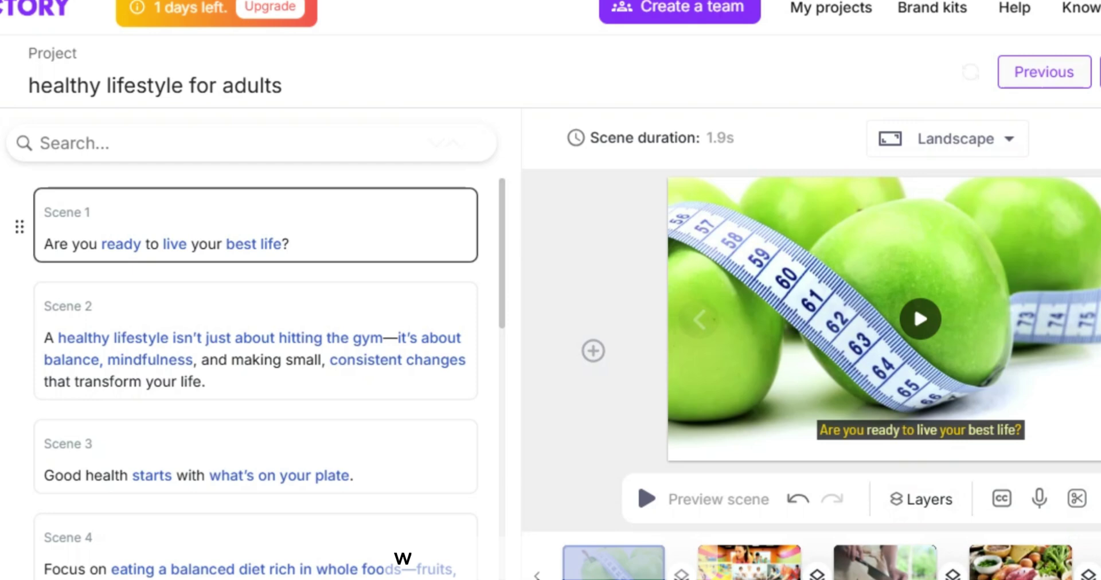
Step: Select the full text of scene 1 and try the keyword highlighting on it
click(35, 255)
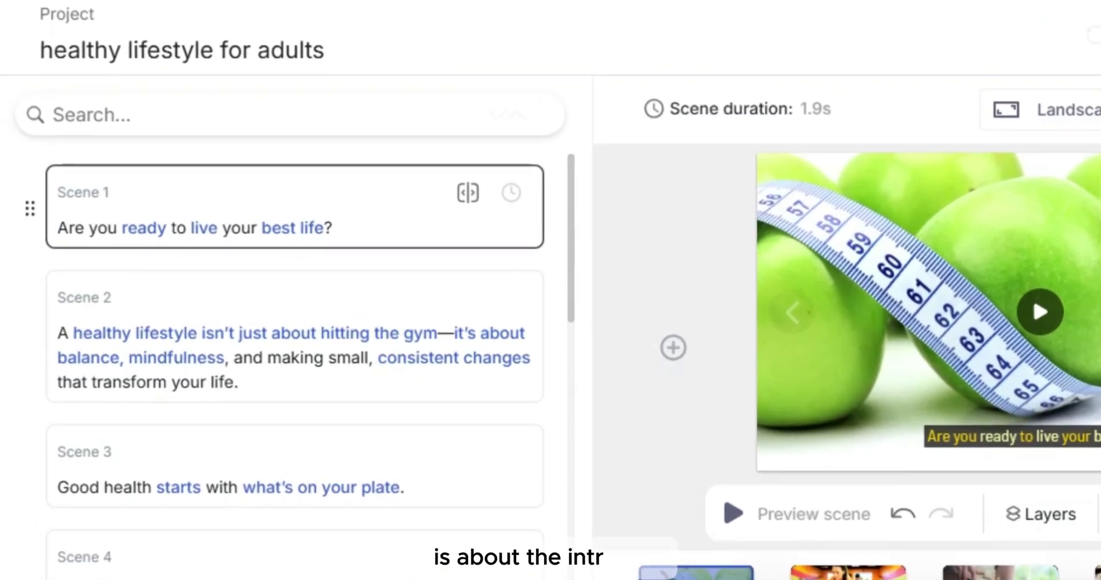
drag(74, 228, 324, 228)
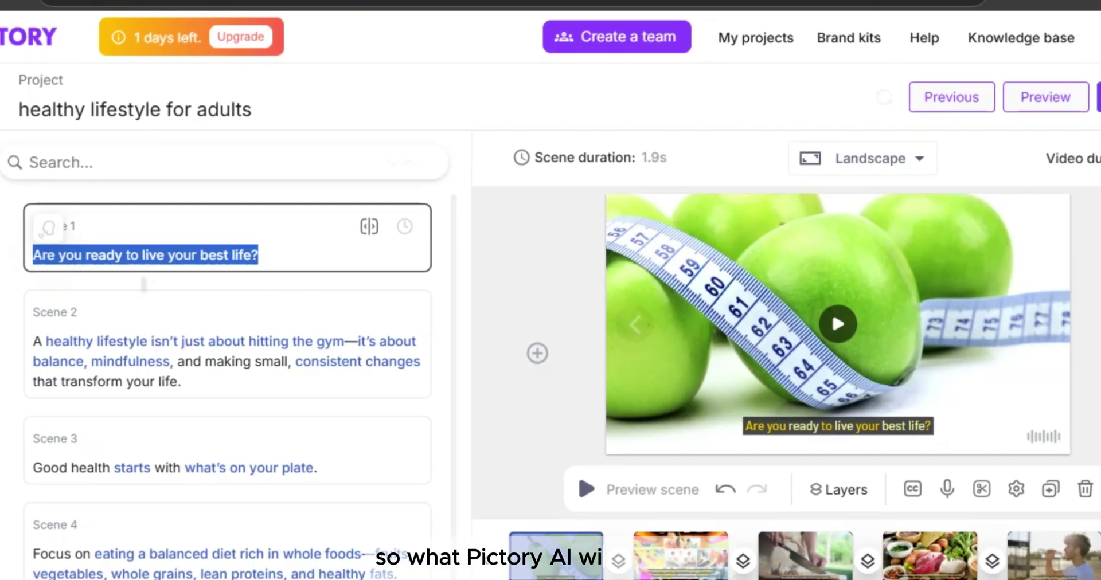
click(49, 228)
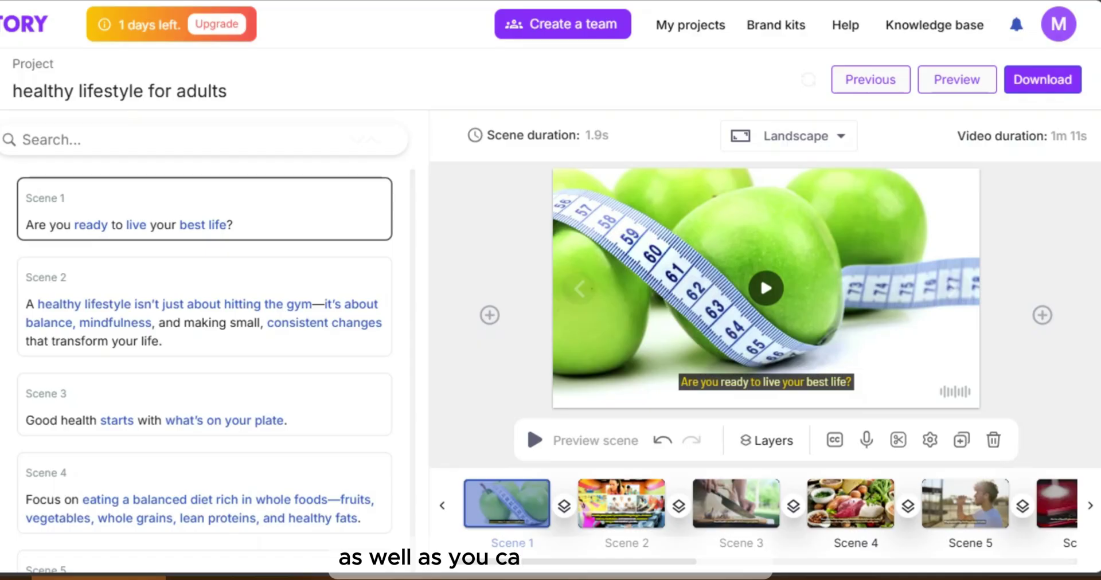
click(866, 440)
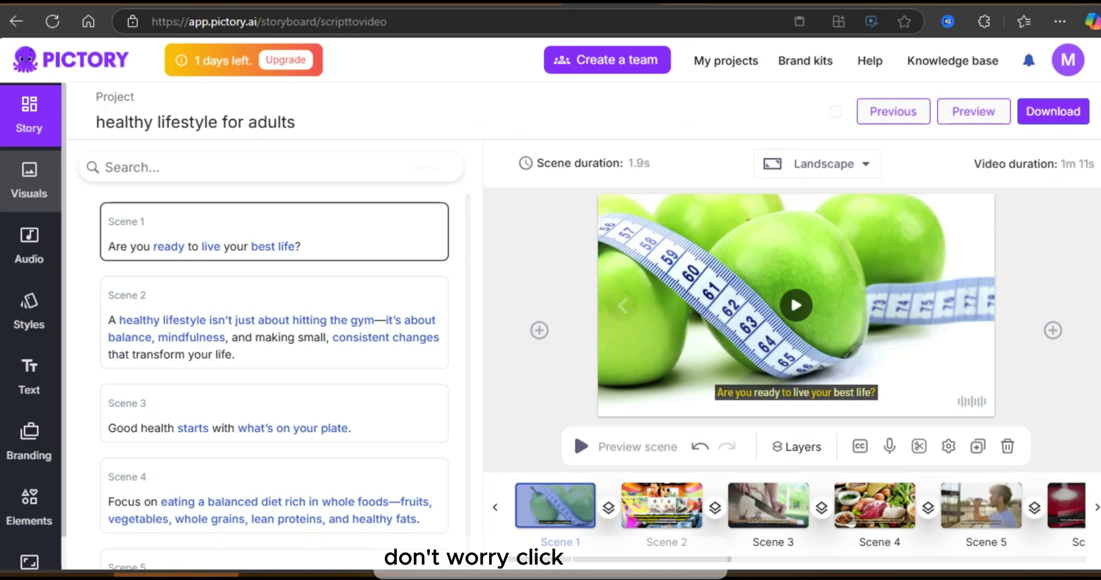
Step: Search the visuals library for "healthy plate" and replace scene 3's visual with one of the stock clips
click(29, 189)
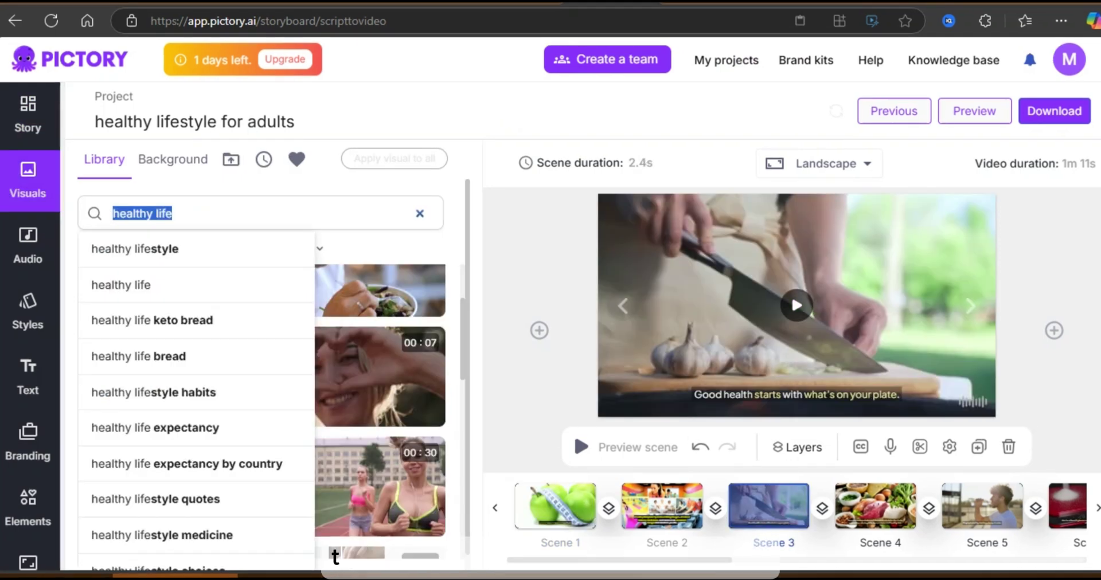
text(healthy plate)
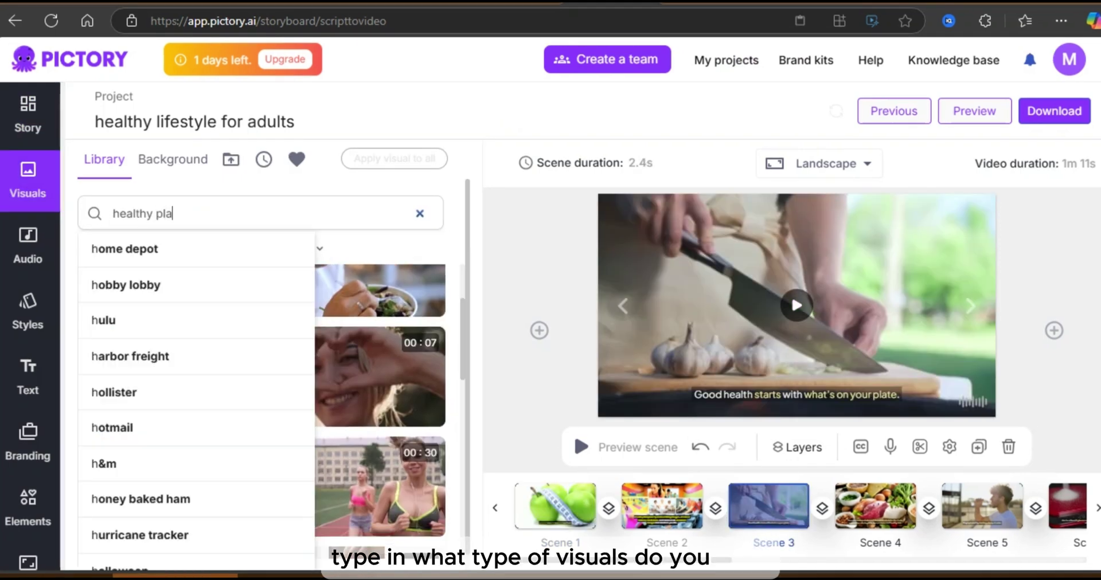
key(Return)
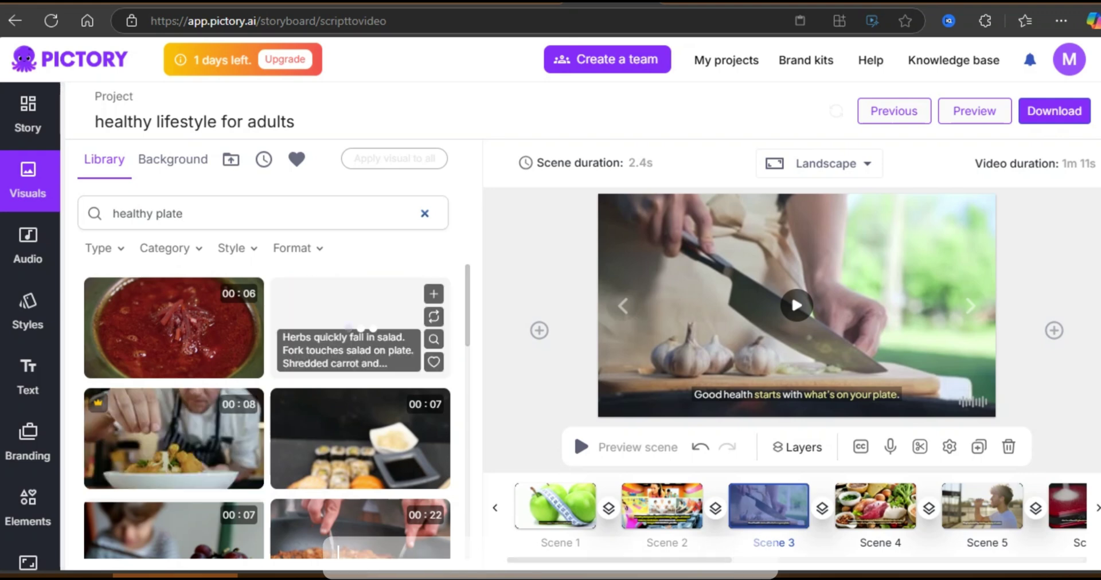
mouse_move(360, 330)
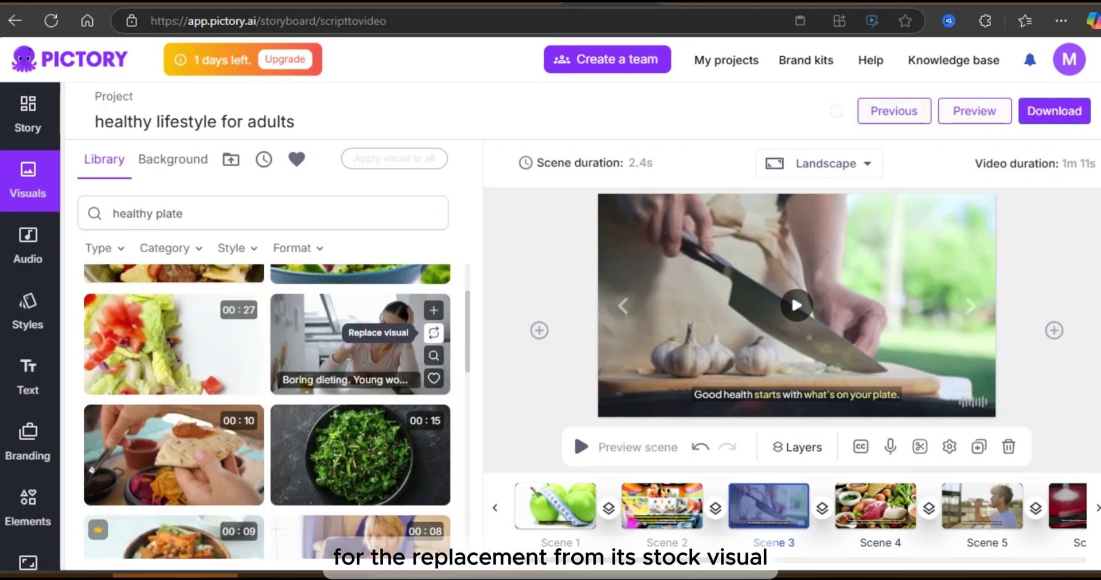
scroll(434, 332, down, 3)
click(434, 332)
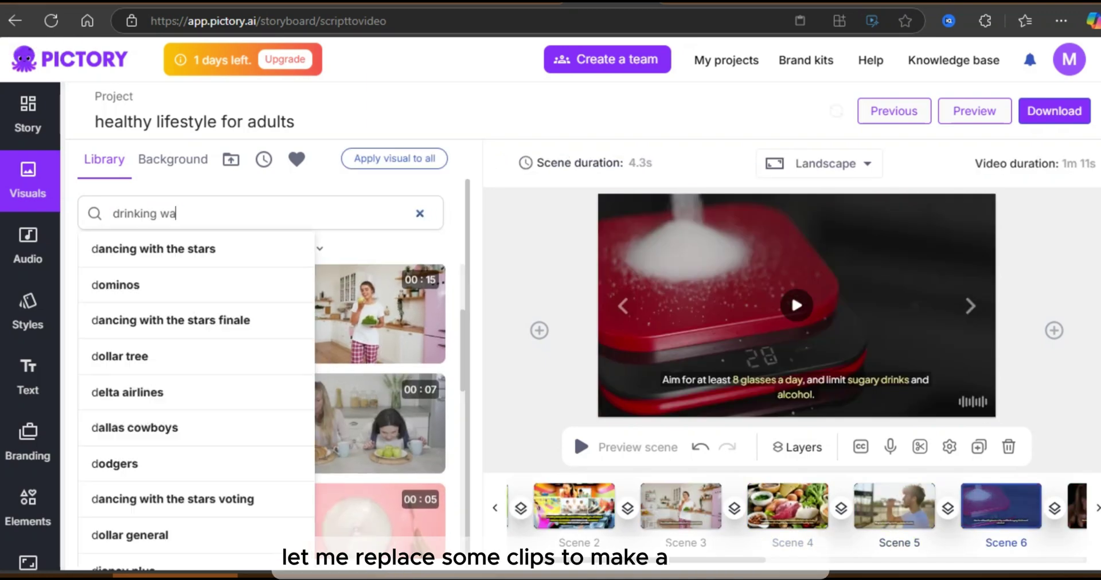
Step: Search the visuals library for "drinking water" and replace the visuals of scenes 5 and 6 with clips from it
text(ter)
key(Return)
scroll(267, 401, down, 3)
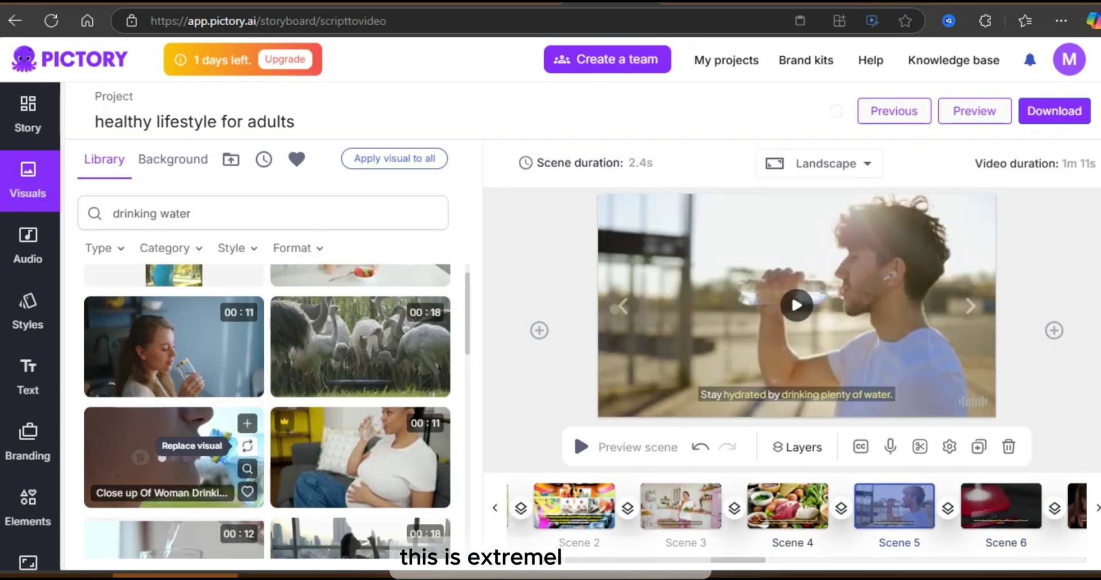
click(247, 443)
scroll(247, 443, down, 2)
click(247, 416)
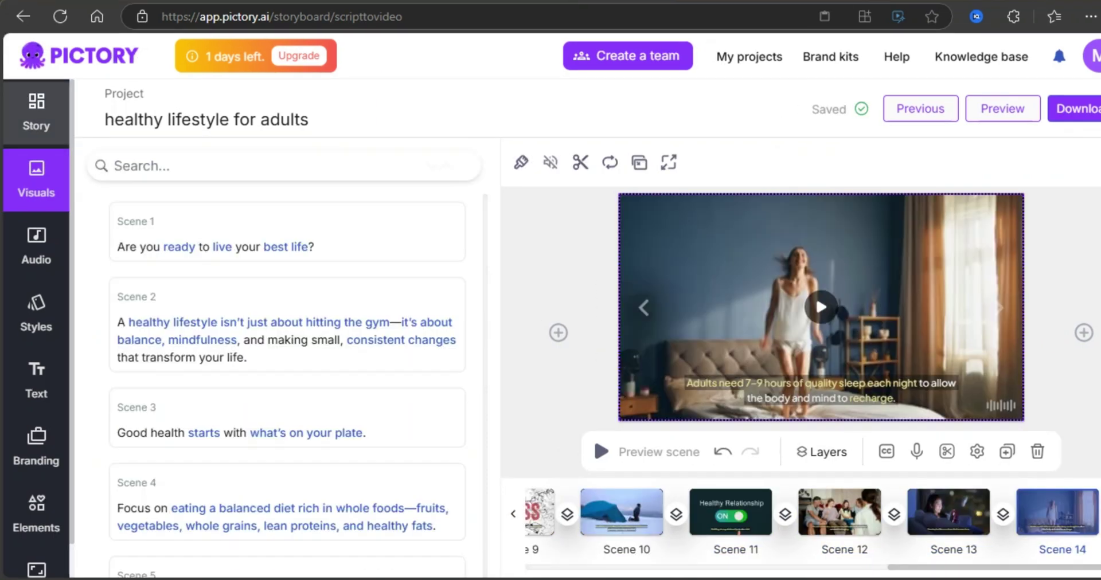
Step: Replace the dash after "gym" in scene 2's text with a period, split the scene there, and select the first part
click(36, 113)
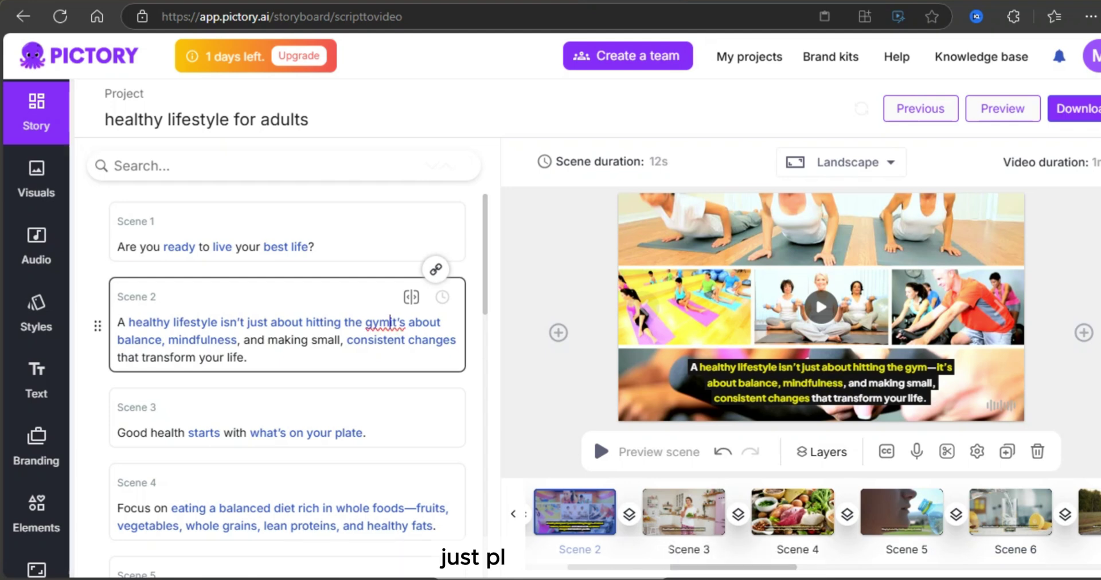
key(BackSpace)
text(.)
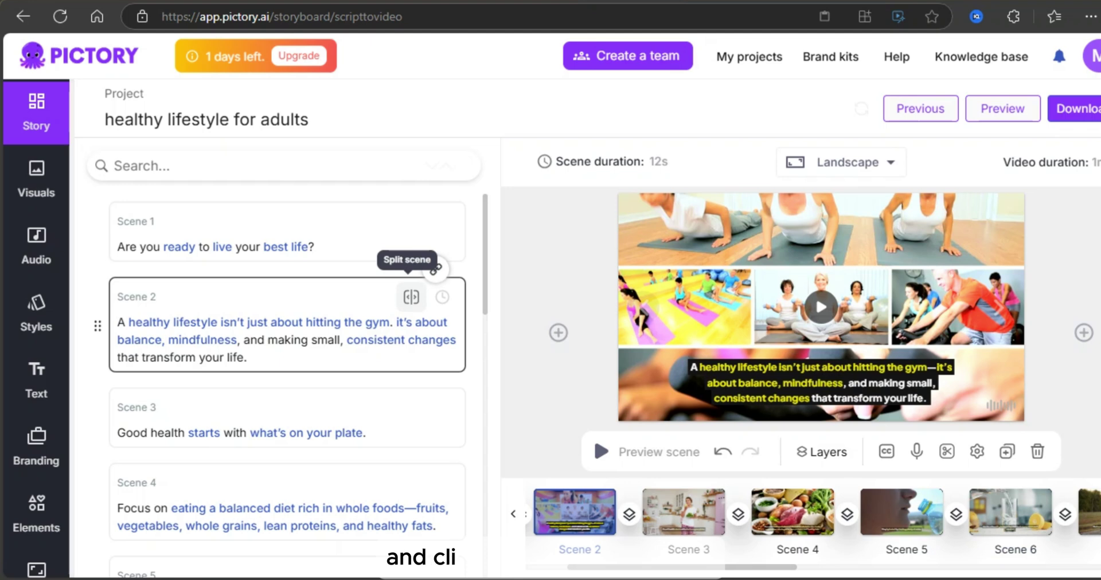
click(411, 296)
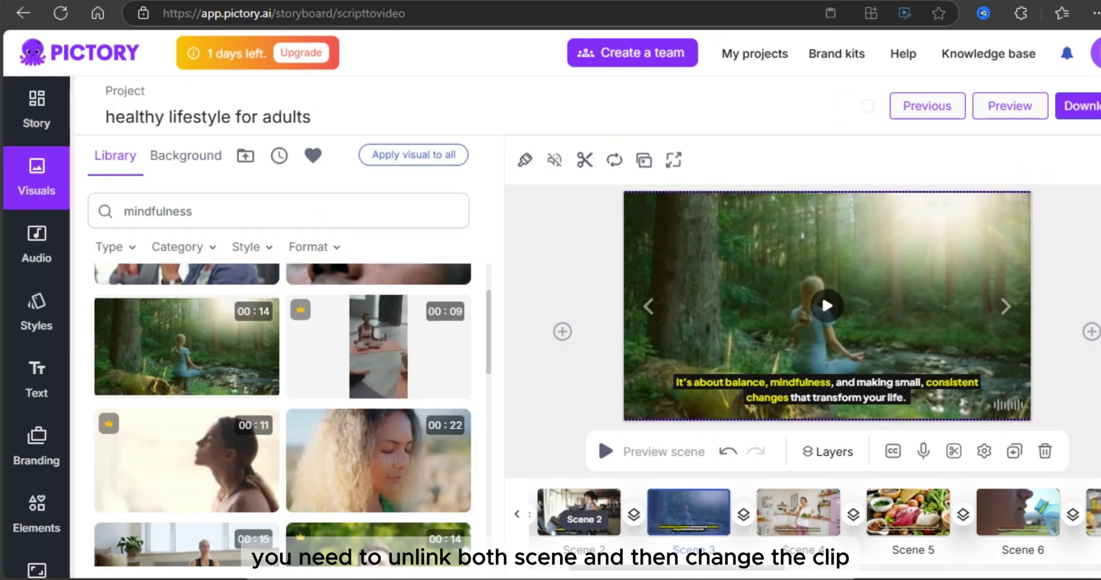
click(578, 512)
click(597, 436)
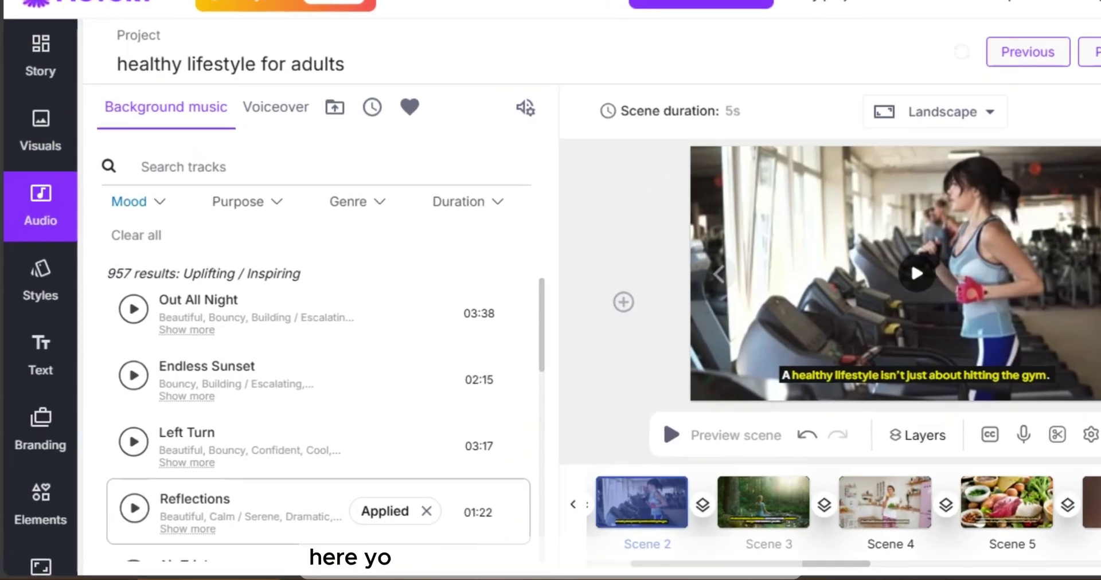
Step: Filter the background music to the Uplifting / Inspiring mood and preview the tracks The Dome and Absent Reflection
click(138, 202)
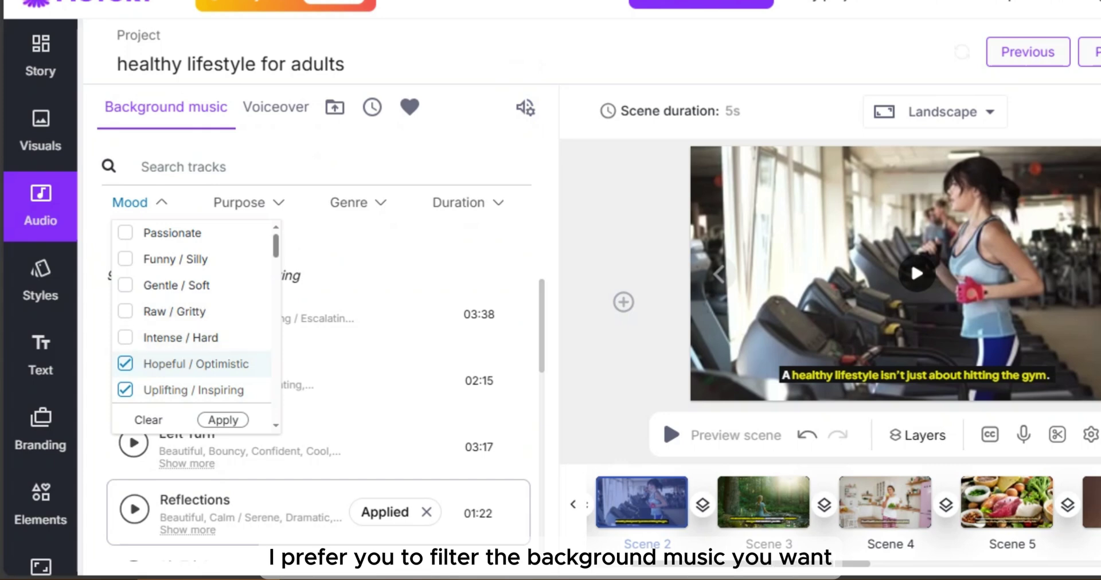
click(125, 363)
click(222, 420)
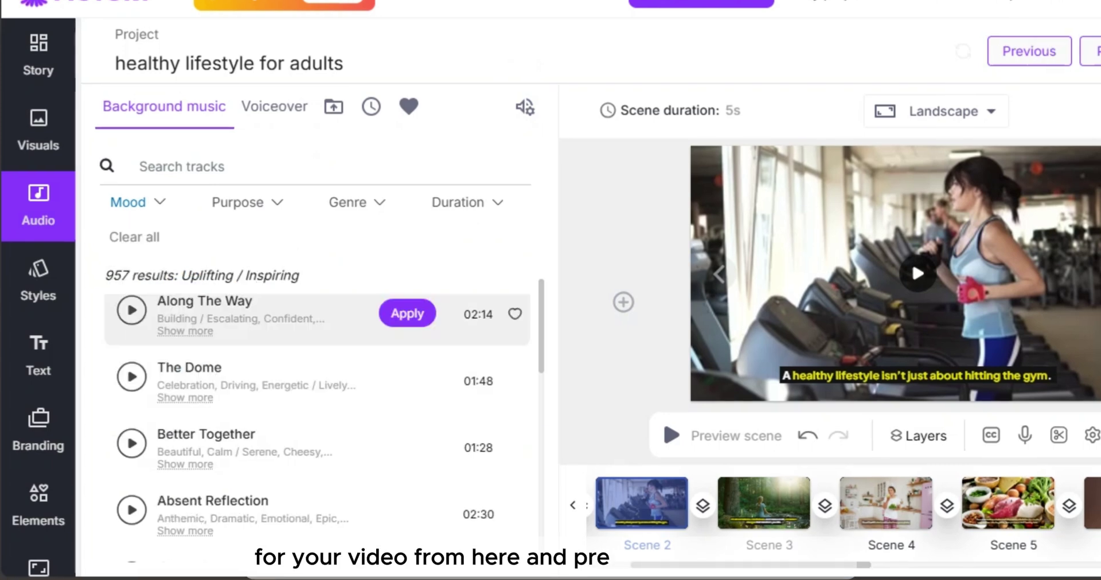
click(131, 377)
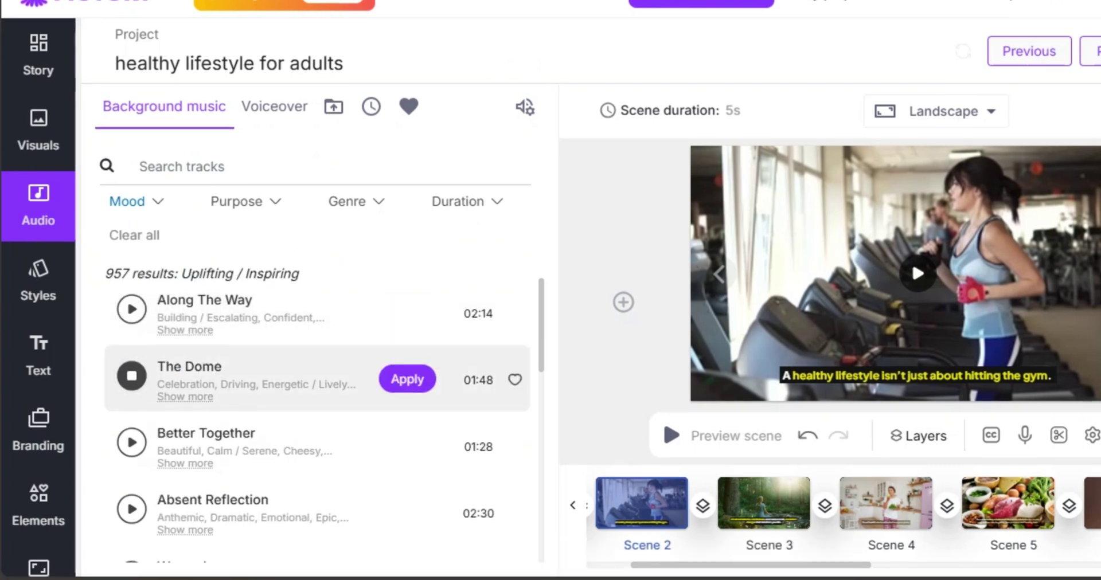
click(131, 509)
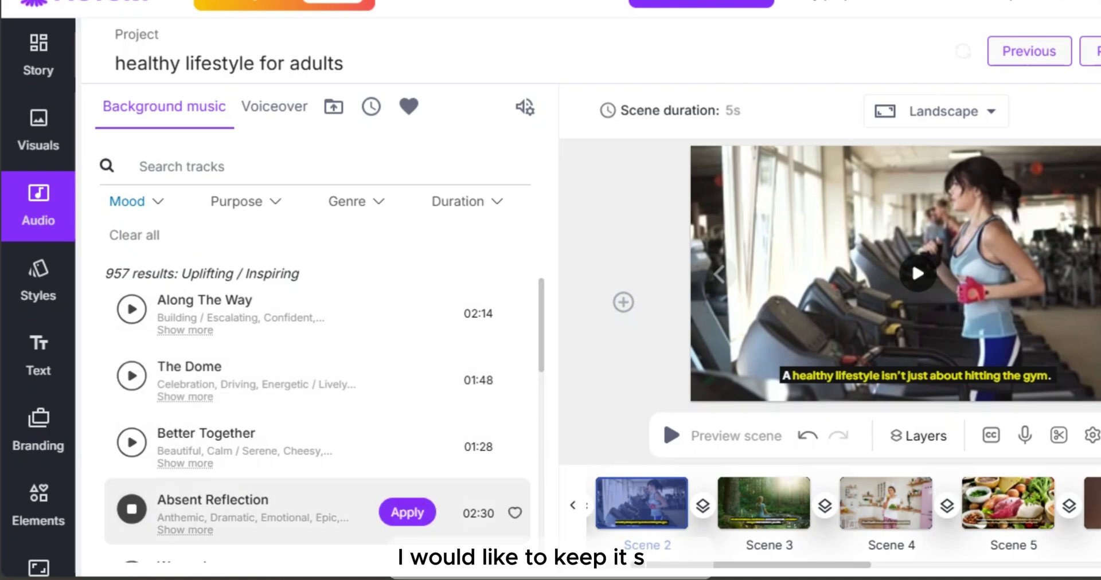
Step: Apply Absent Reflection as the background music, and preview the premium male voiceover Daniel
click(407, 512)
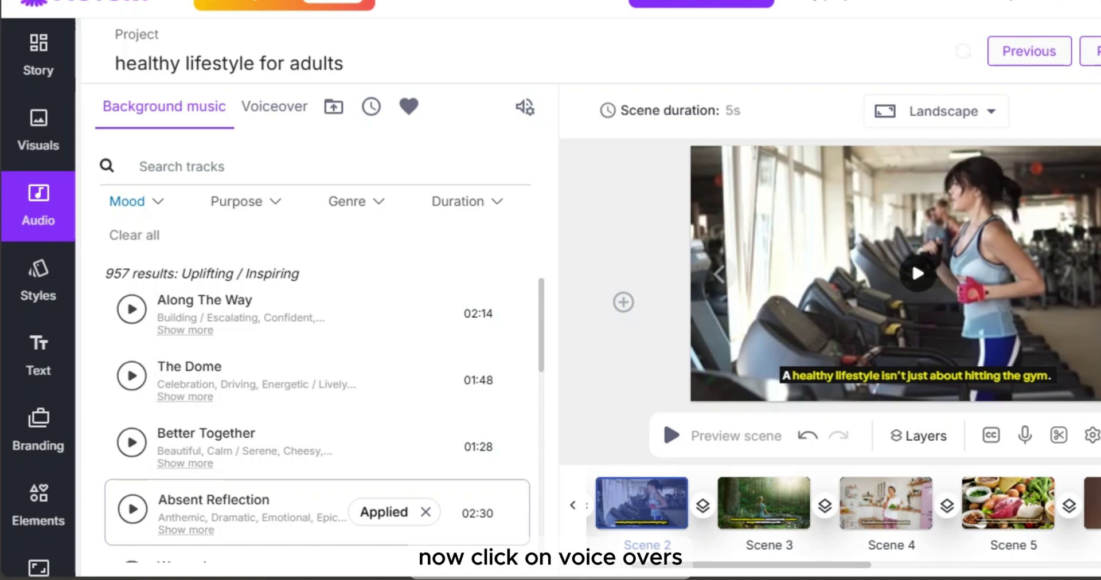
click(274, 106)
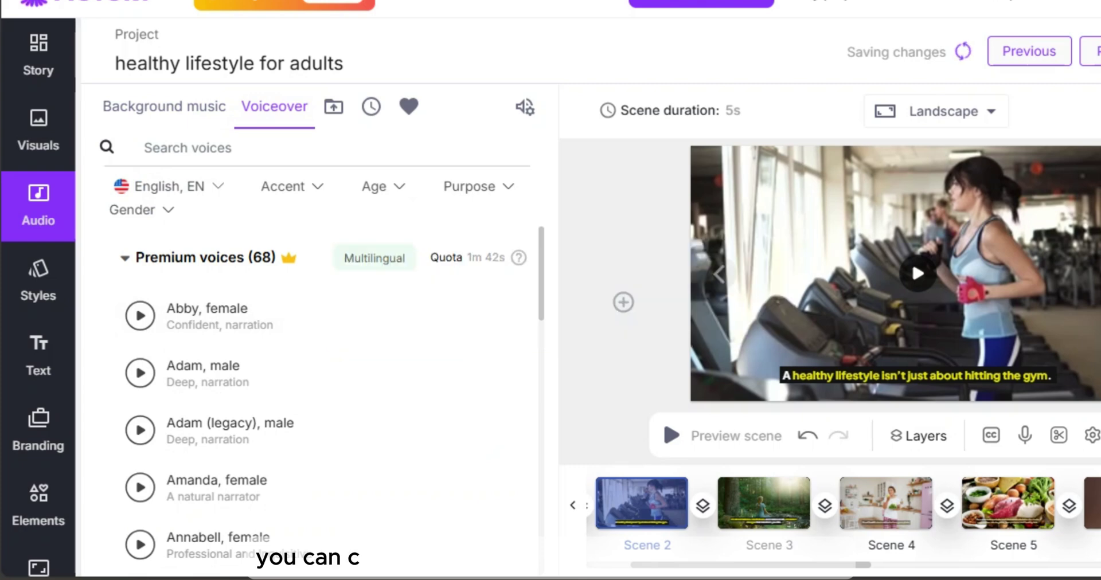
scroll(321, 413, down, 5)
scroll(321, 412, down, 5)
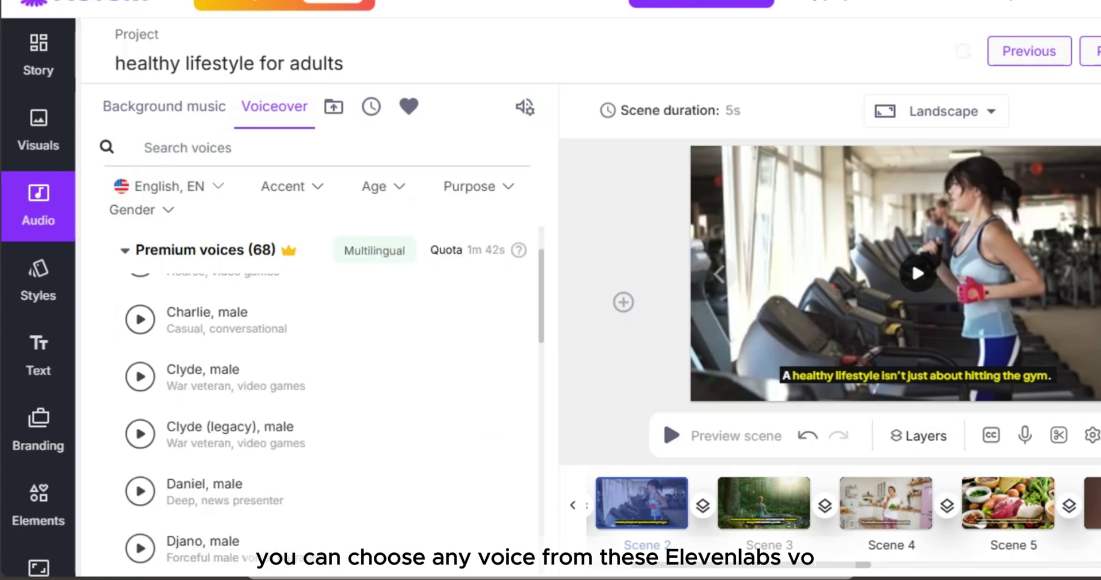
mouse_move(229, 386)
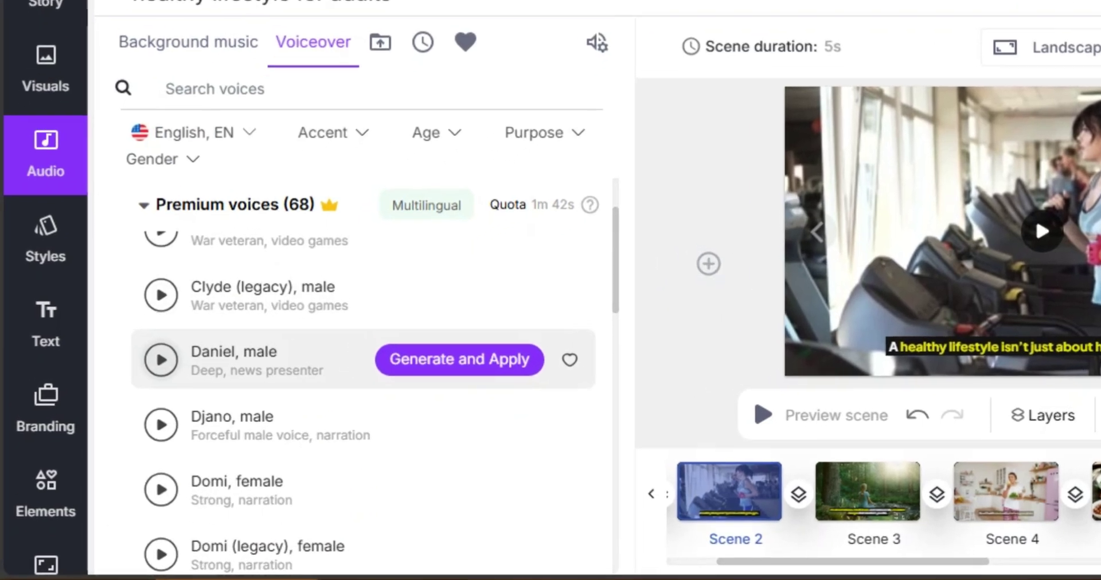
click(141, 387)
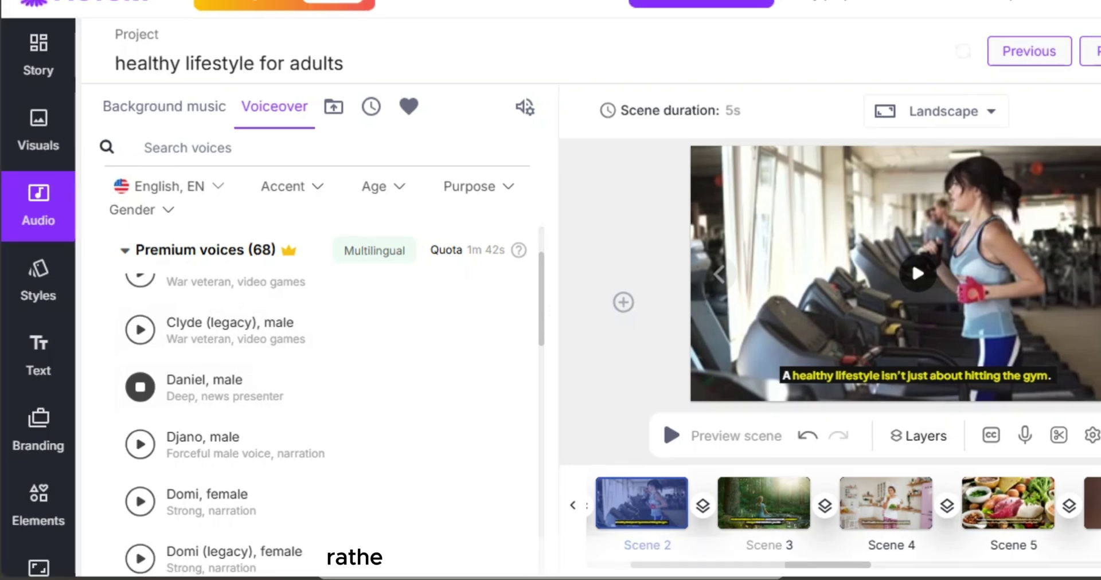
Step: Generate and apply the voiceover with the premium female voice Annabell
scroll(318, 401, up, 3)
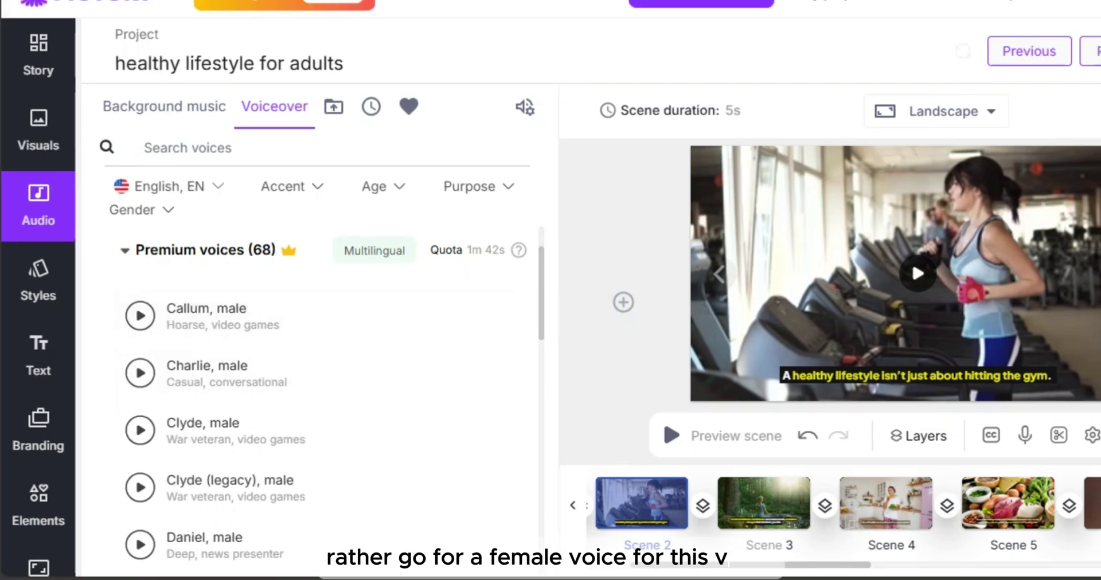
scroll(319, 401, up, 5)
scroll(318, 402, down, 1)
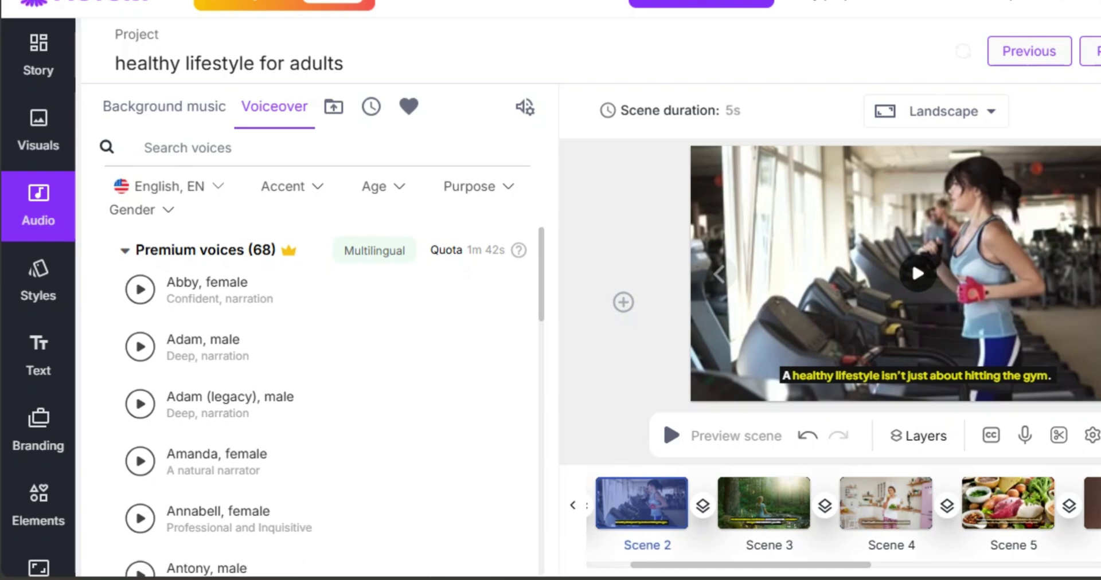
mouse_move(141, 467)
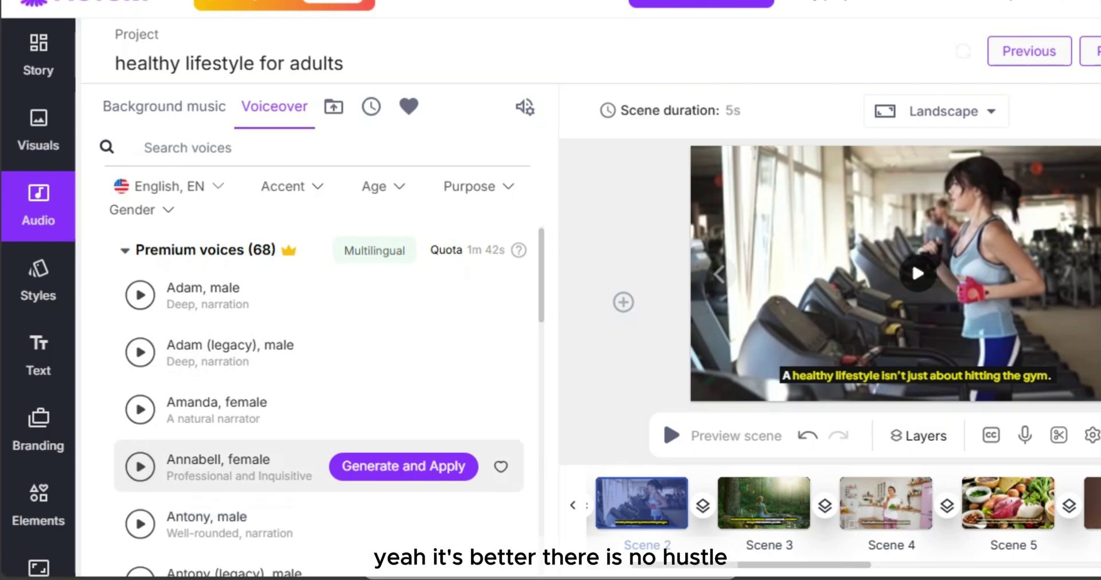
click(402, 466)
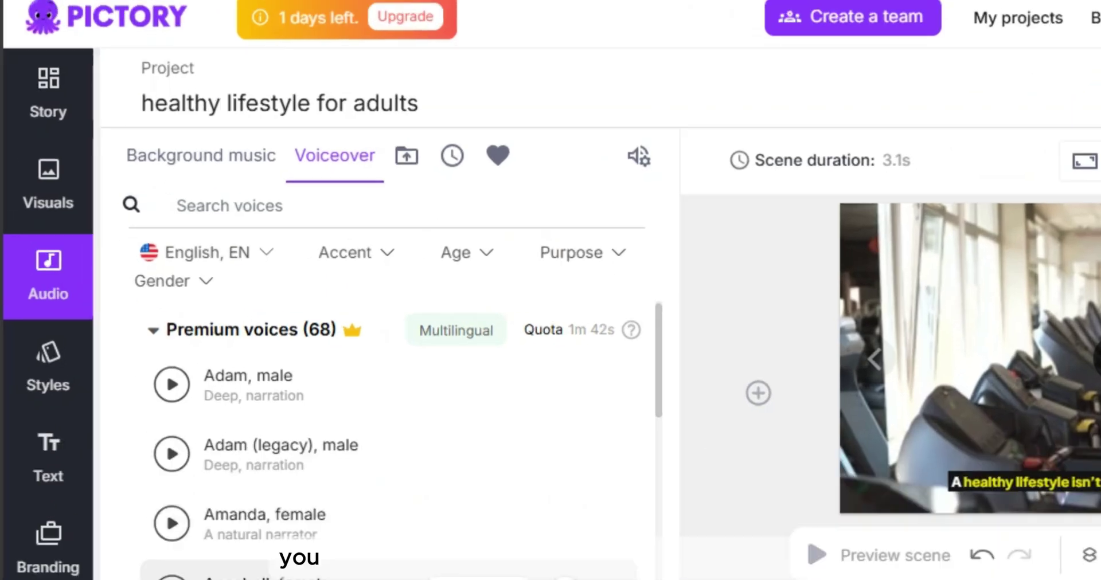
Step: Set the voiceover volume to 59% and play a preview of the whole video
click(525, 107)
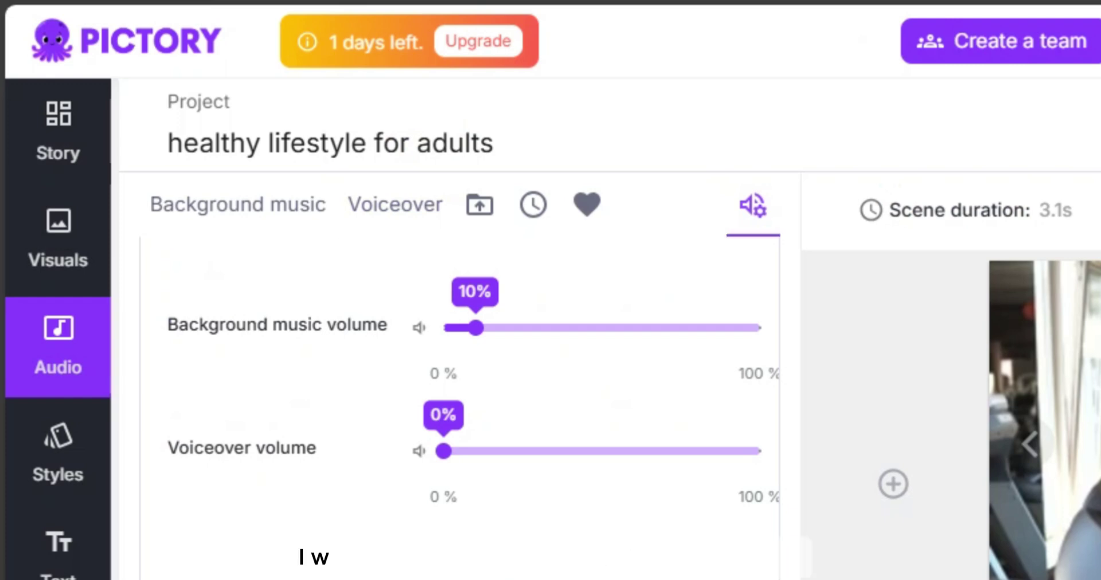
click(937, 102)
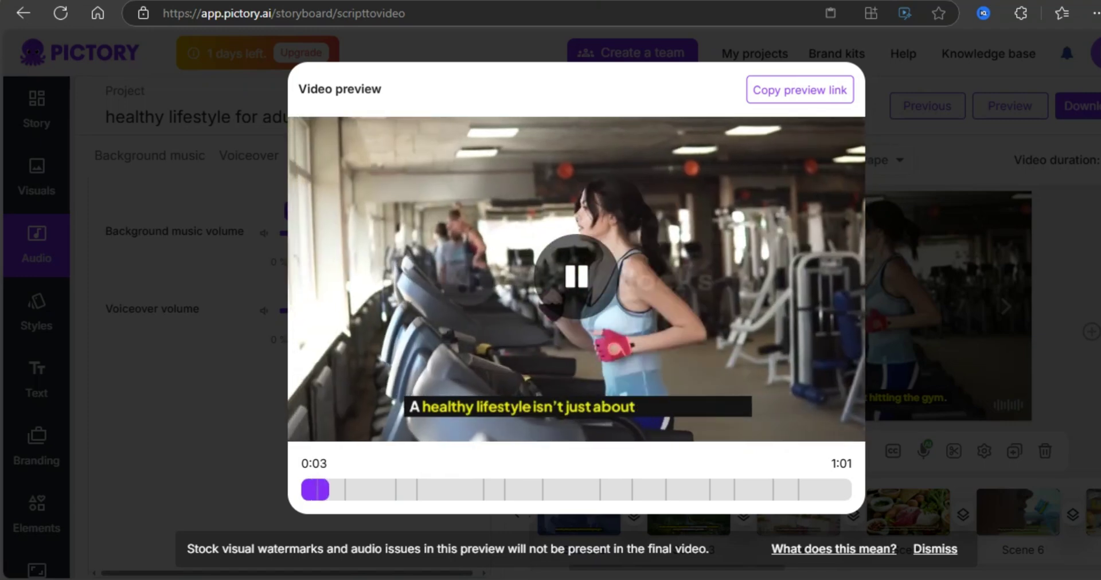
key(Escape)
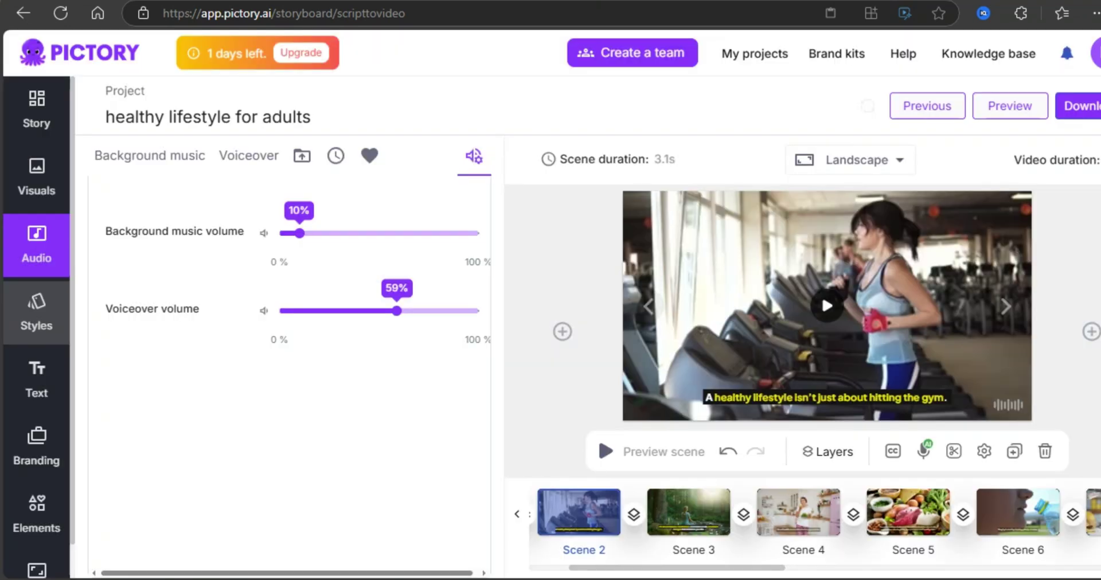
Step: Try the Indigo ink text style on scene 2 and return it to the Bold edge style
click(36, 312)
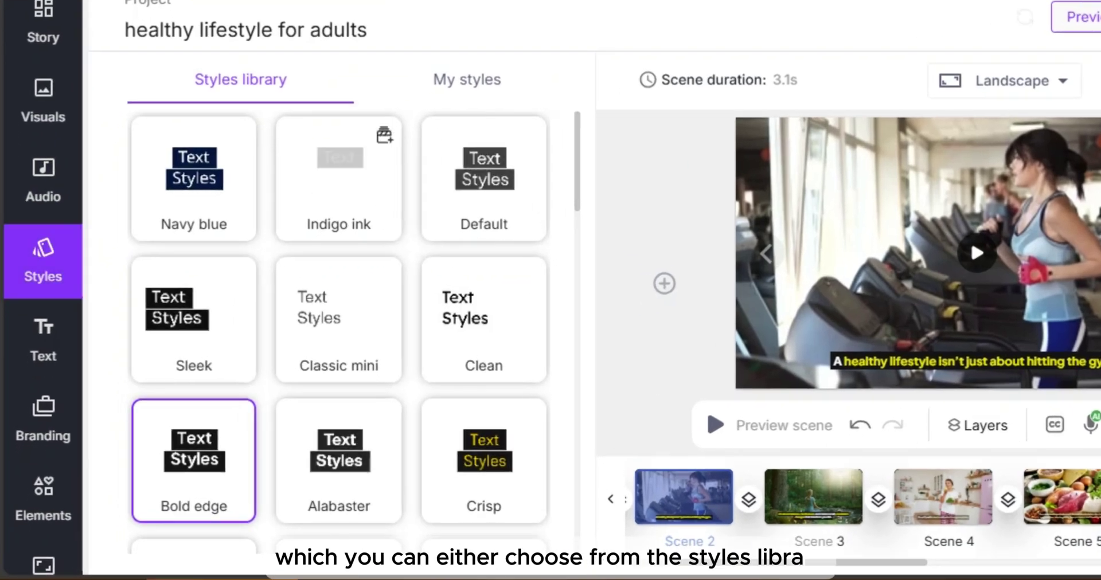
click(338, 177)
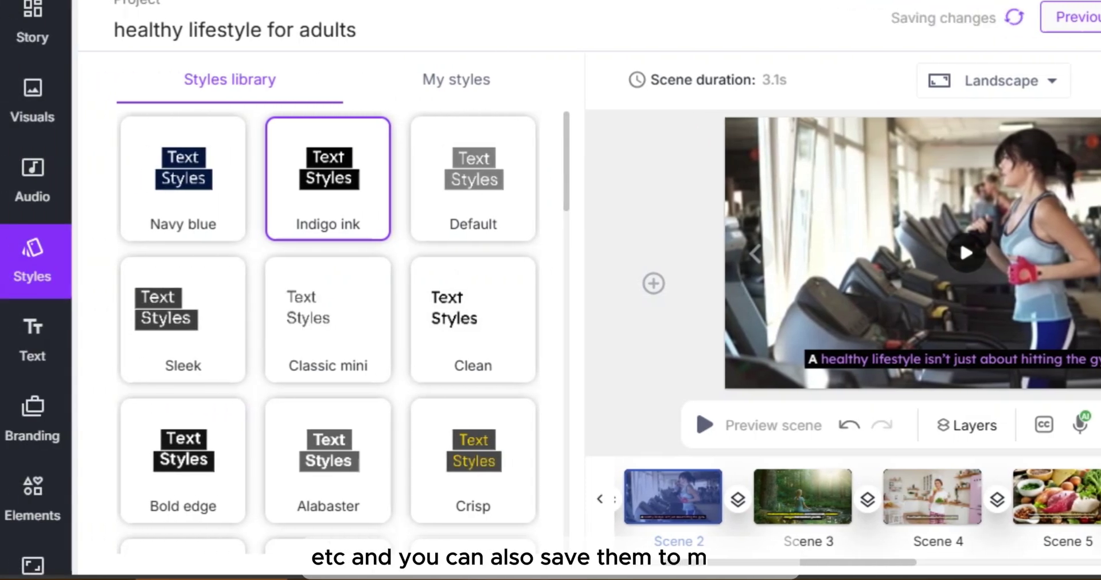
scroll(326, 333, down, 3)
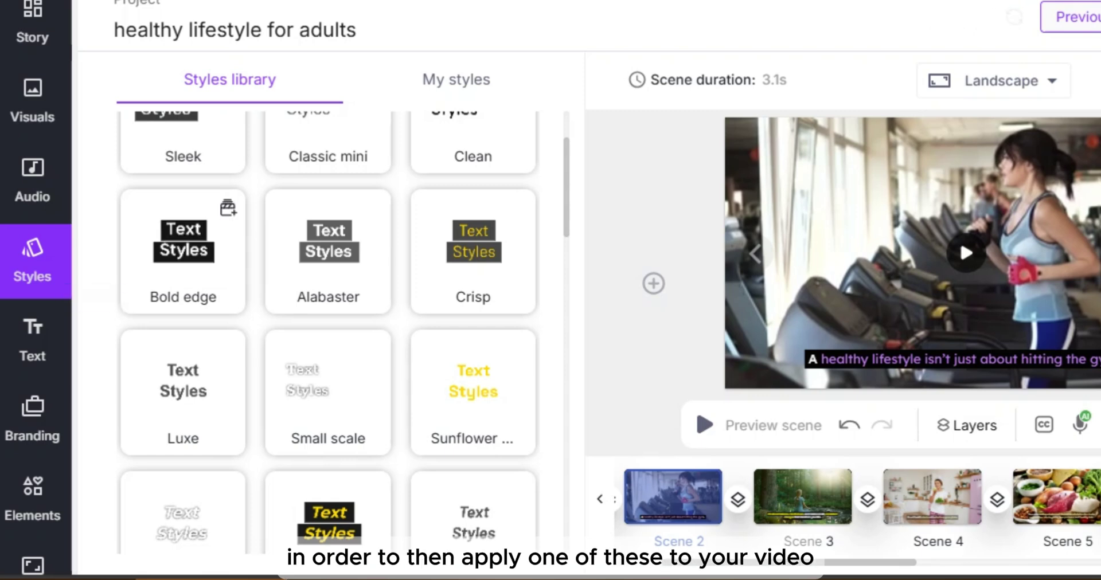
click(183, 252)
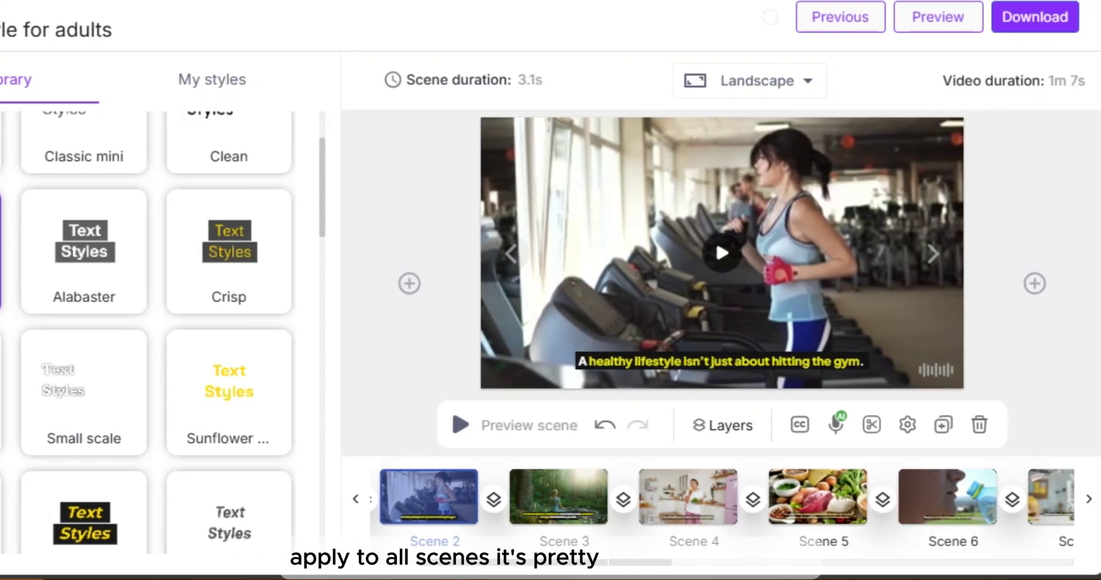
Step: Add the heading "Healthy Lifestyle For Adults" to scene 1 with an opaque red (FF0000) background and font size 72
click(719, 361)
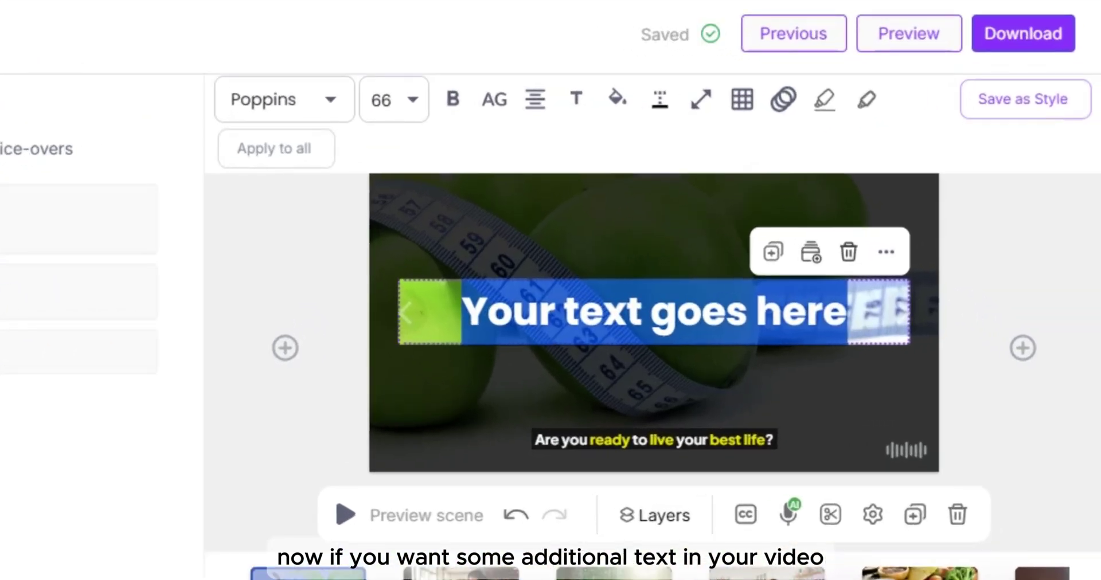
text(Healthy Lifestyle For Adults)
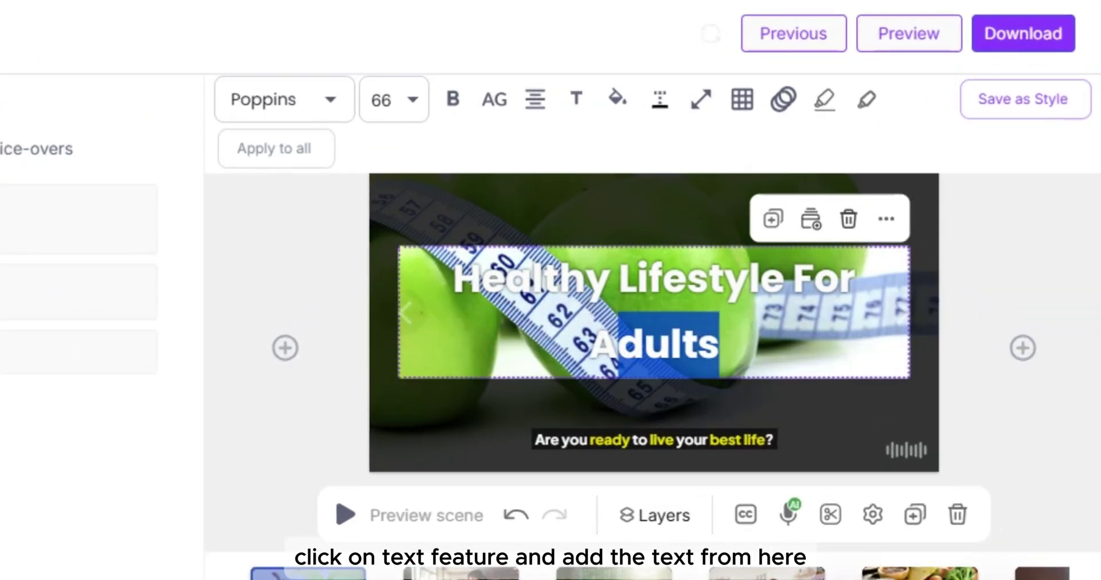
key(ctrl+a)
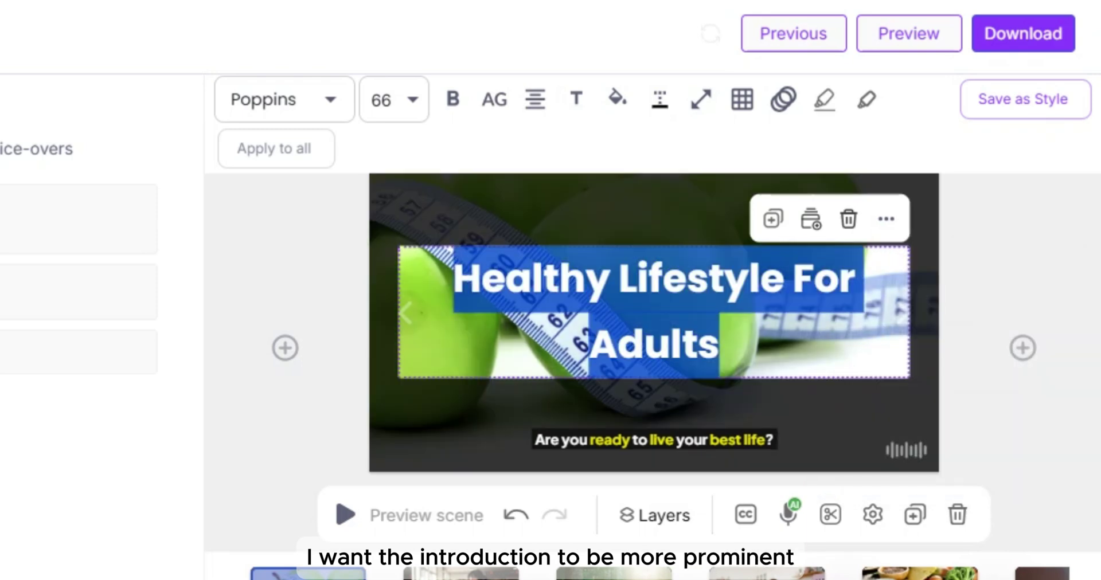
click(617, 99)
drag(725, 176, 735, 168)
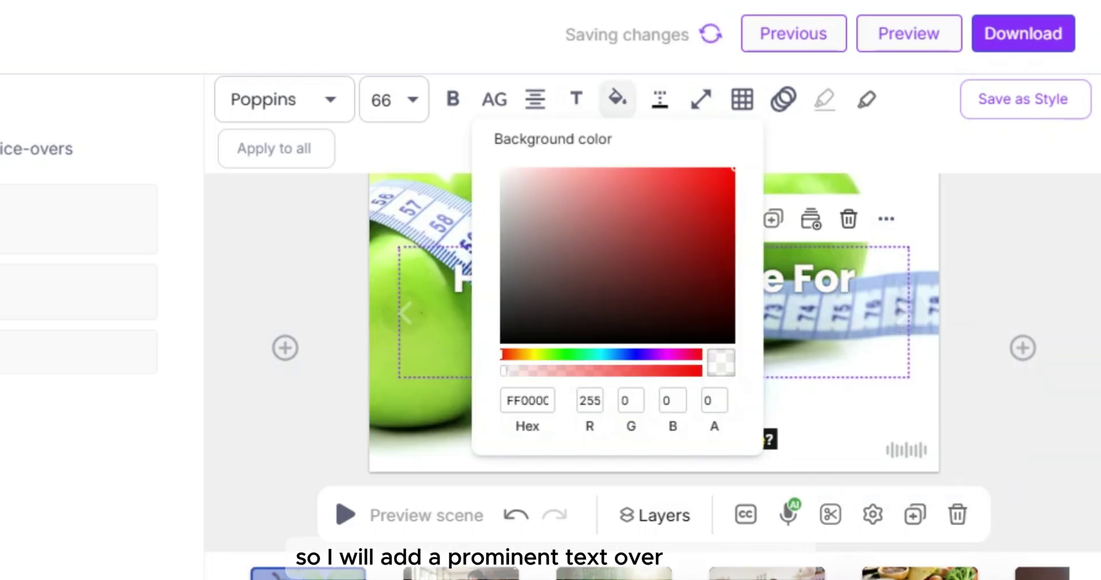
click(696, 370)
click(646, 297)
click(647, 297)
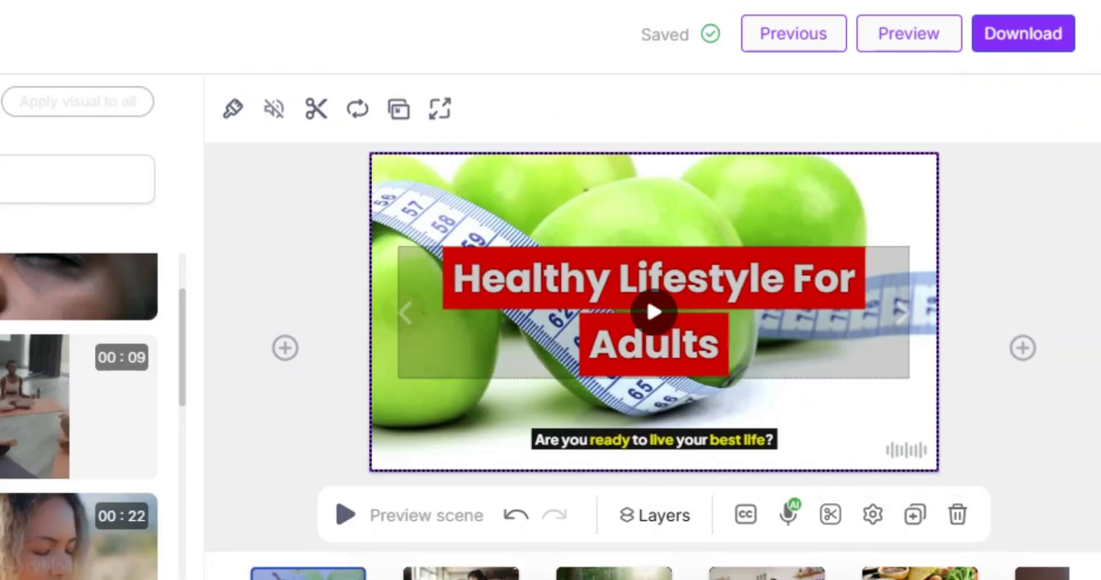
click(647, 298)
Step: View the branding options, try the 9:16 Portrait and 1:1 Square aspect ratios, and return the video to 16:9 Landscape
click(34, 452)
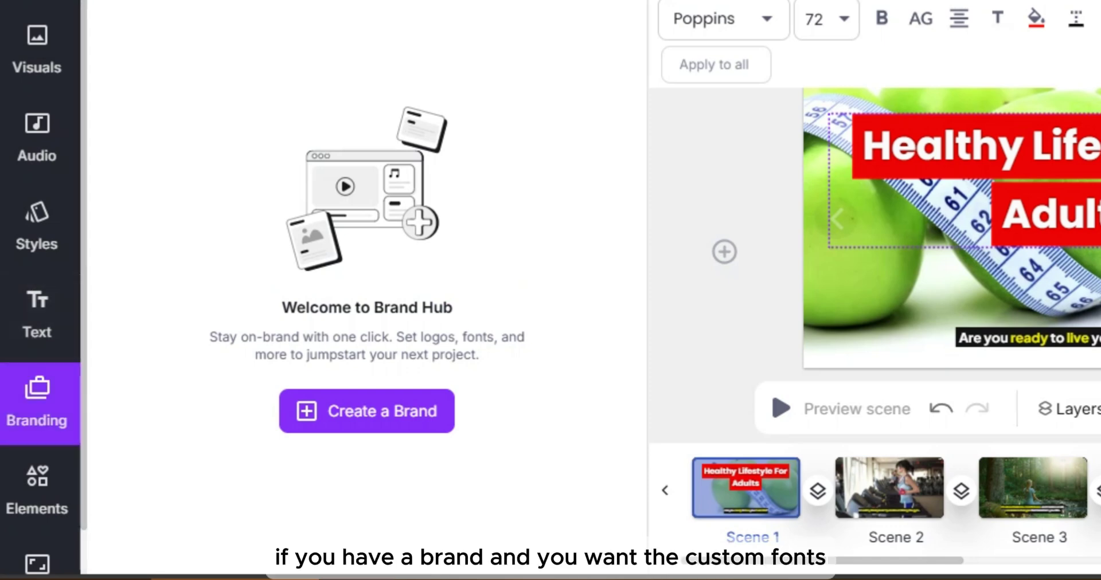
scroll(40, 287, down, 1)
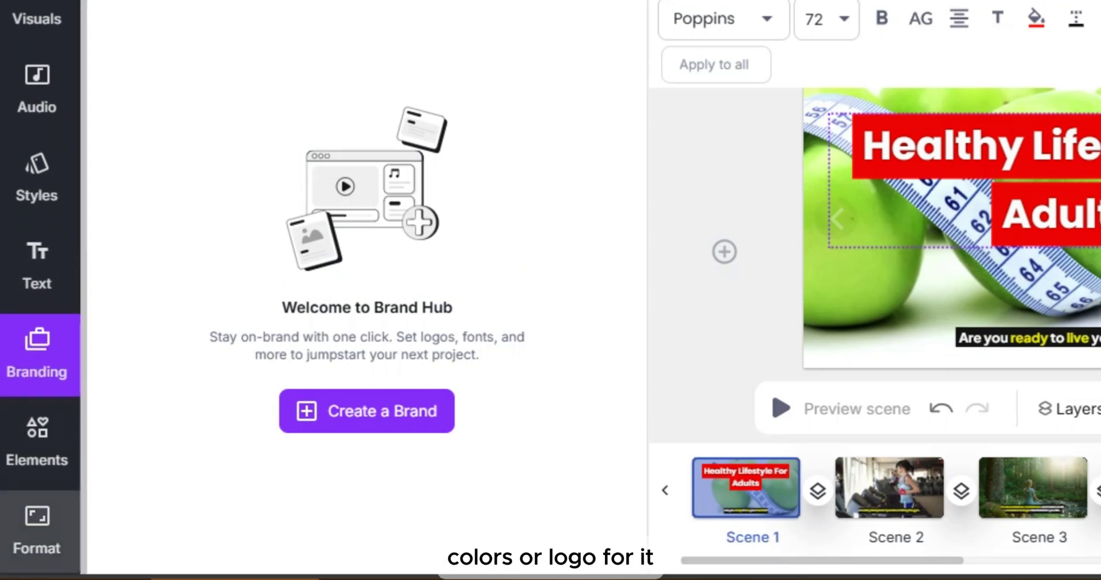
click(37, 531)
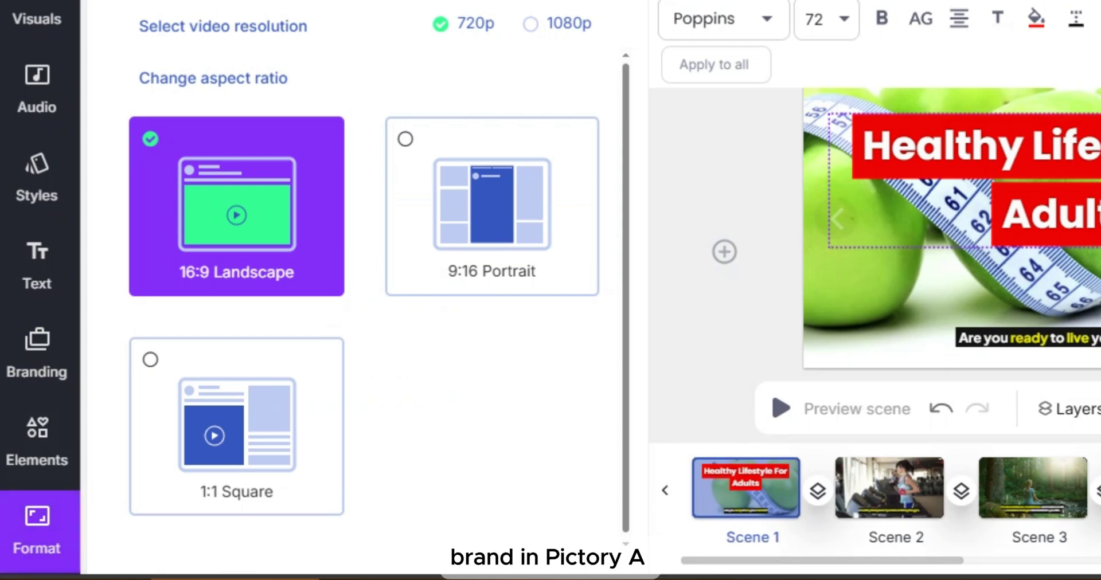
click(492, 206)
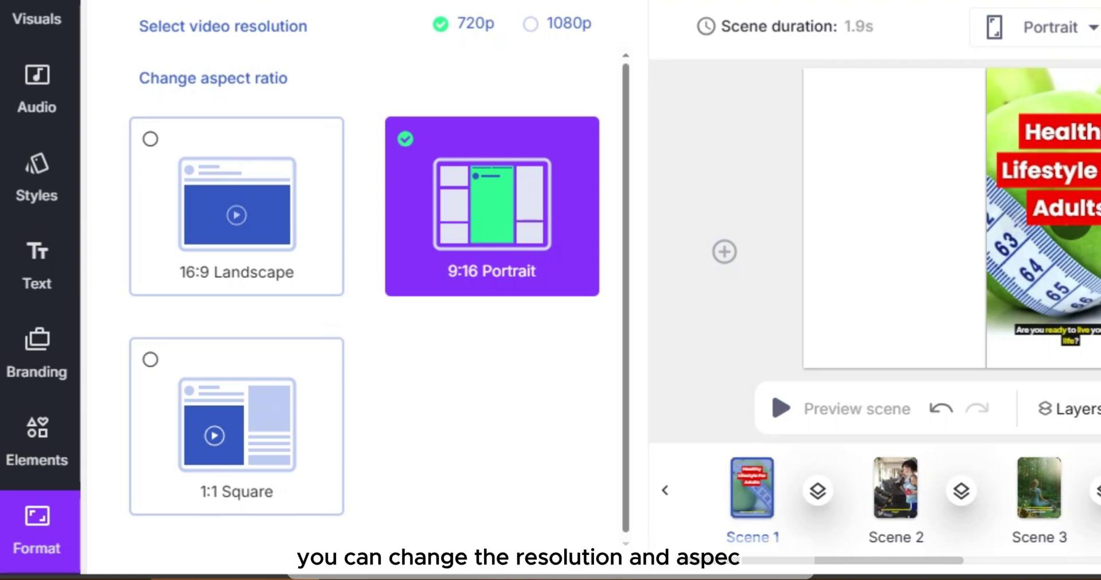
click(236, 427)
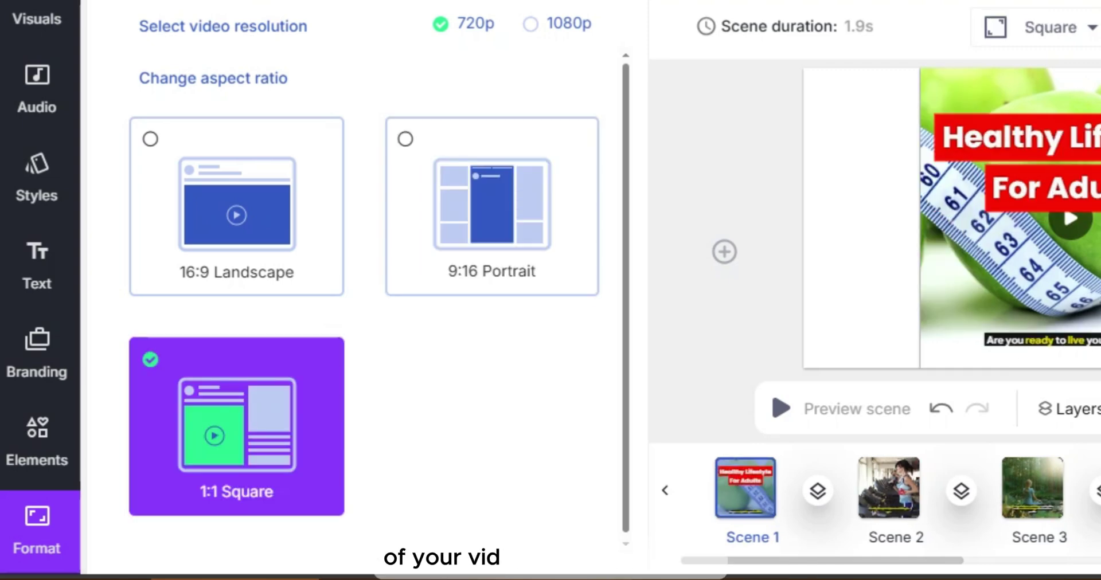
click(236, 207)
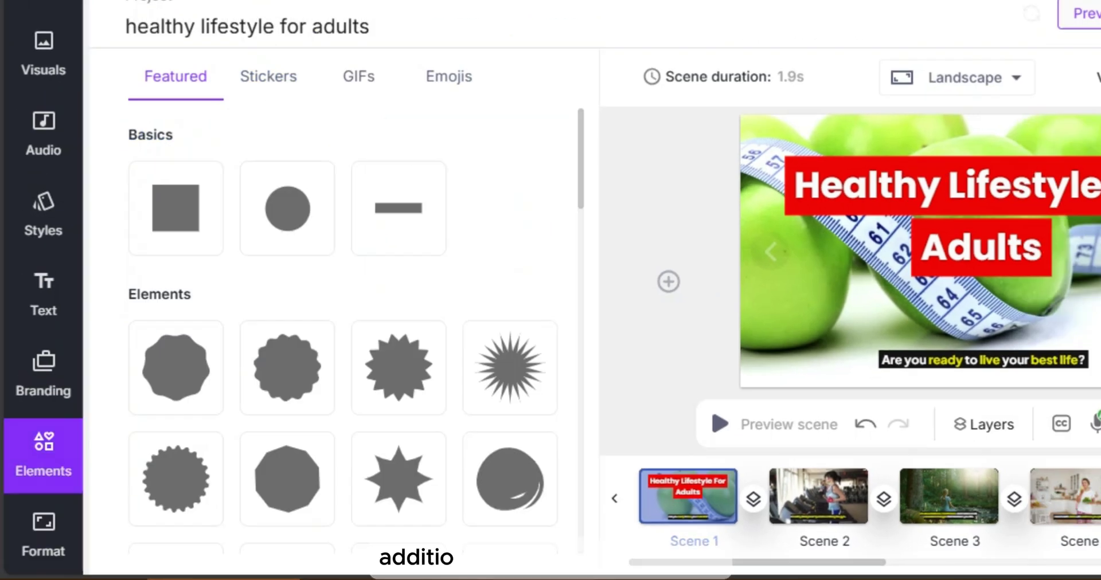
Step: Browse the GIFs, stickers and featured shapes available as additional video elements
click(359, 77)
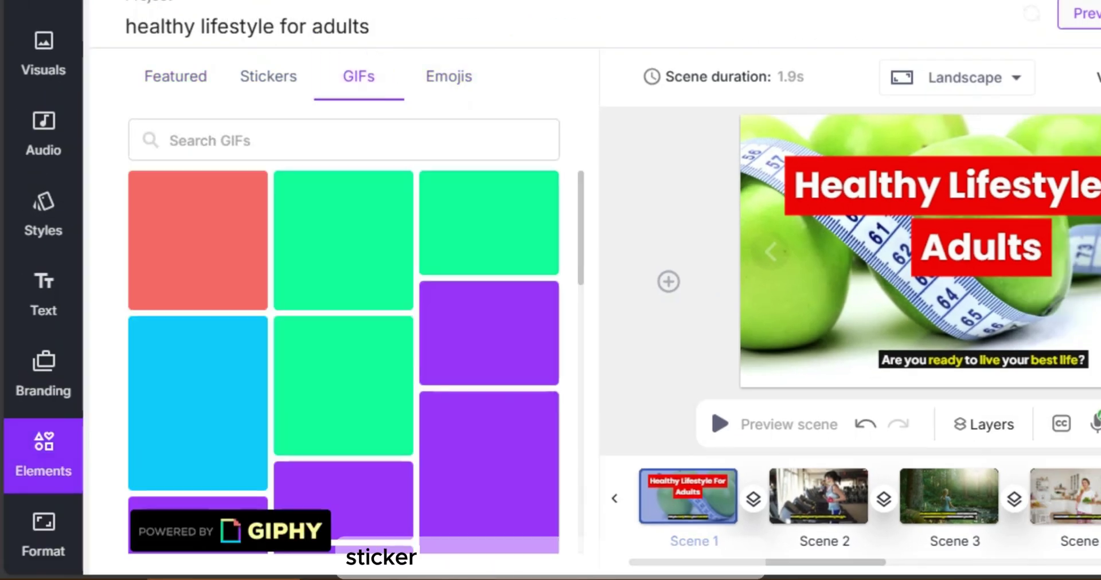
click(268, 76)
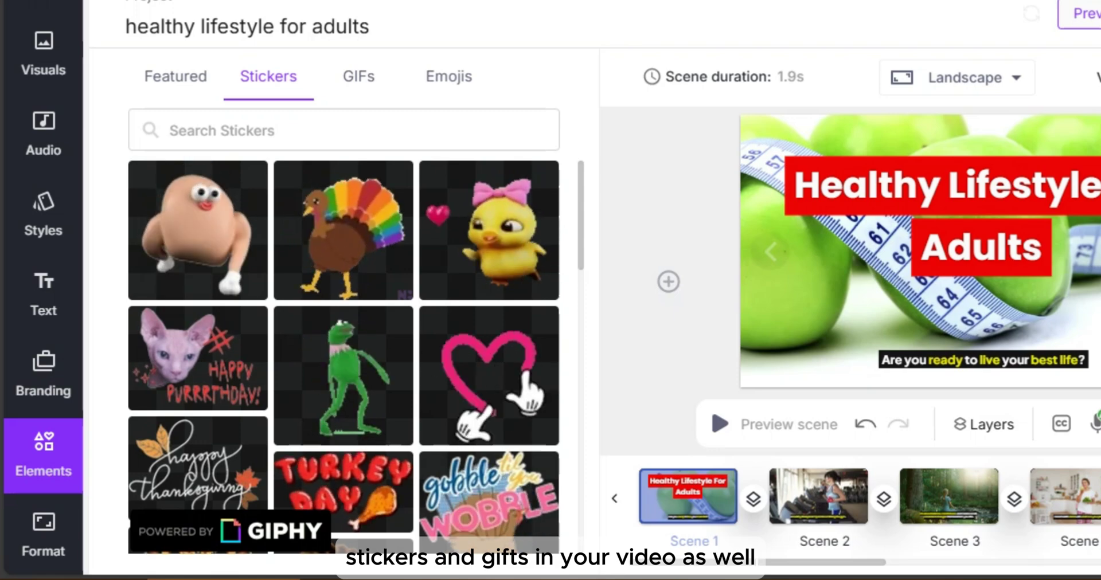
click(175, 76)
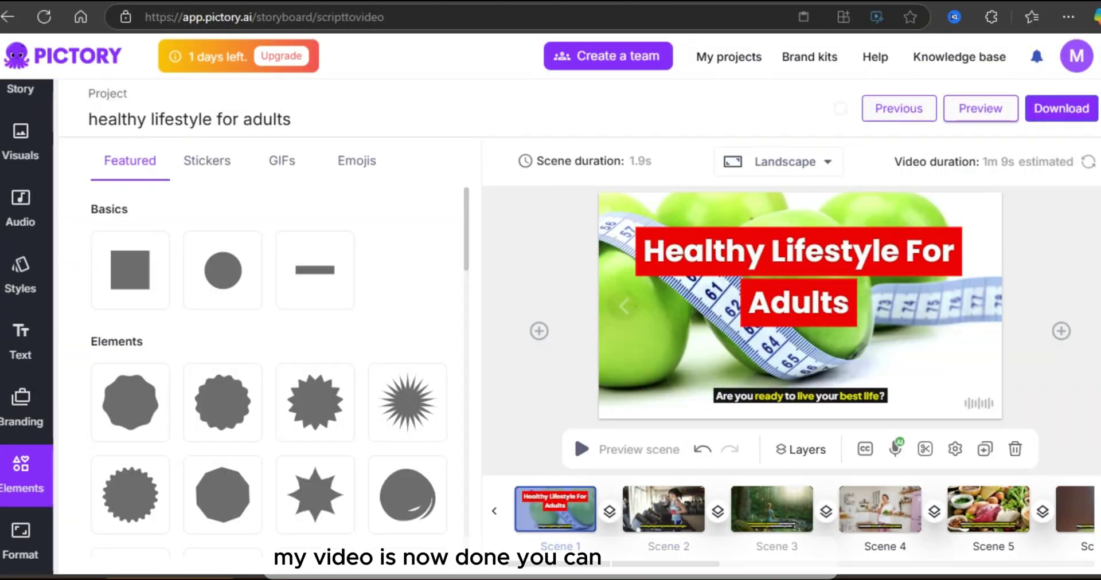
click(573, 435)
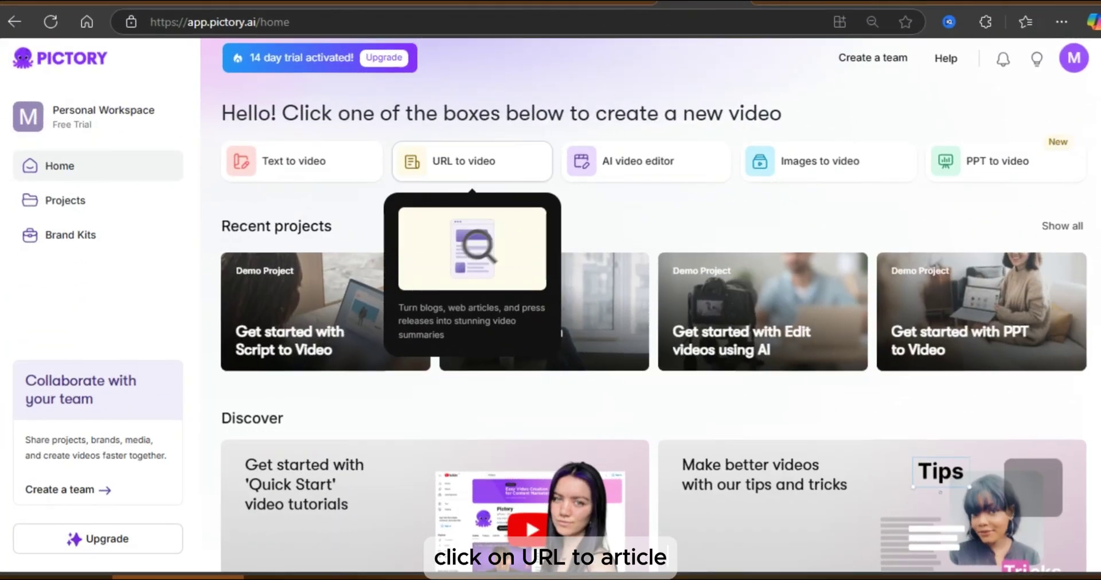
Step: Start a URL to video project and enter the copied address of Healthline's healthy-lifestyle article, linked to its reduce-sitting-time section
click(463, 161)
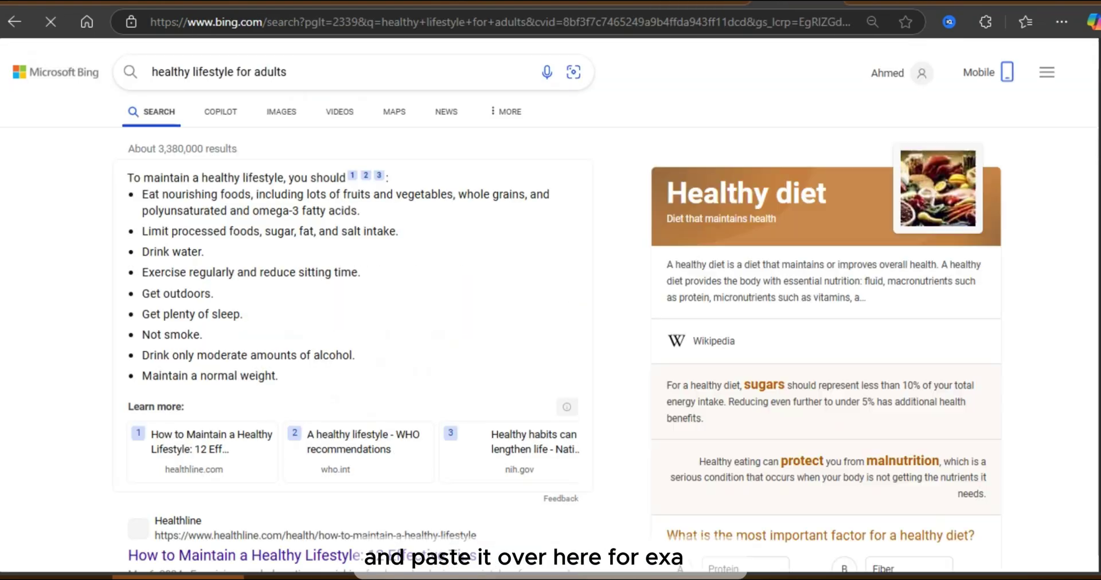
scroll(550, 310, up, 5)
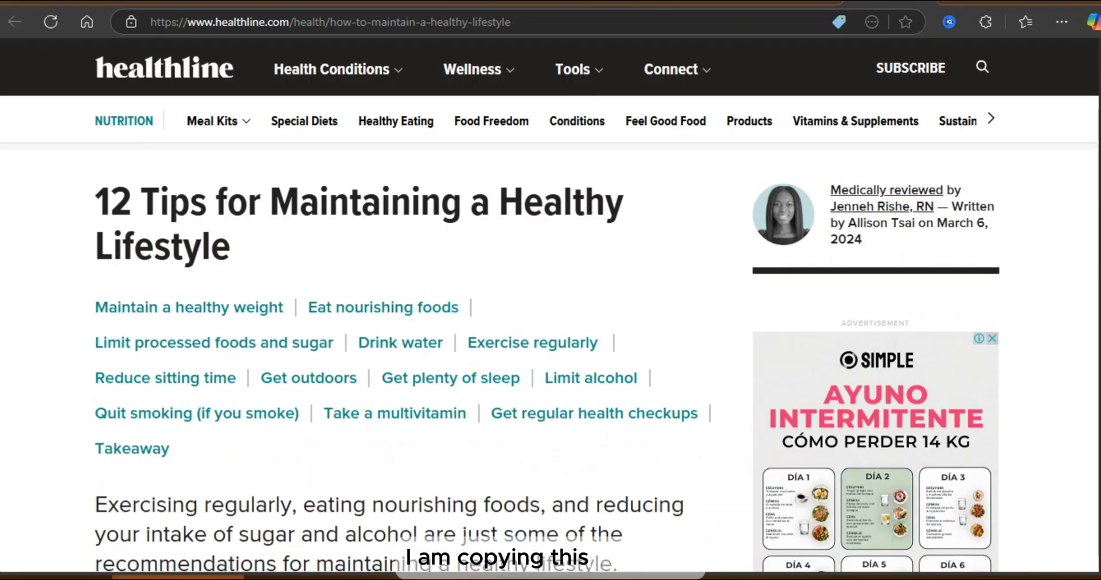
click(185, 410)
scroll(401, 344, down, 3)
scroll(402, 344, down, 10)
key(ctrl+l)
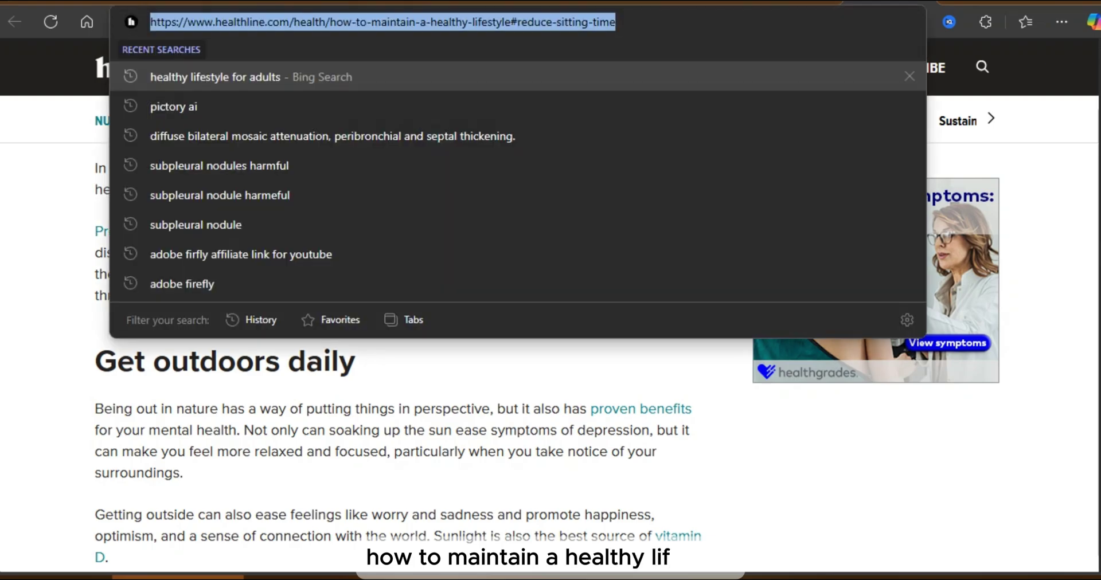
key(ctrl+c)
key(ctrl+v)
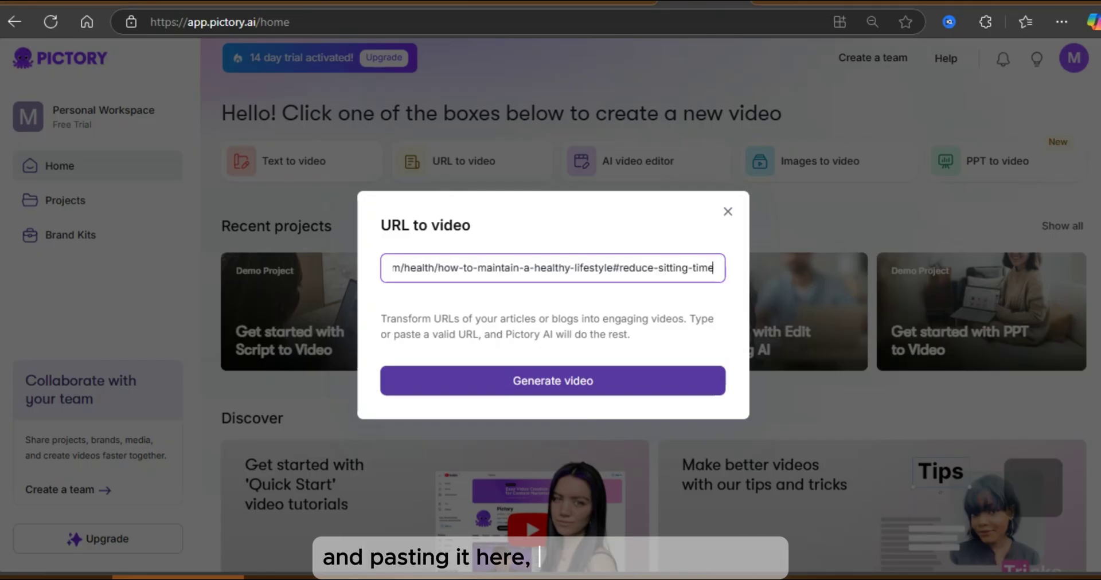
Step: Generate the video from the article and delete the summary scenes on regular bloodwork, cancer screenings and early cancer detection
key(Return)
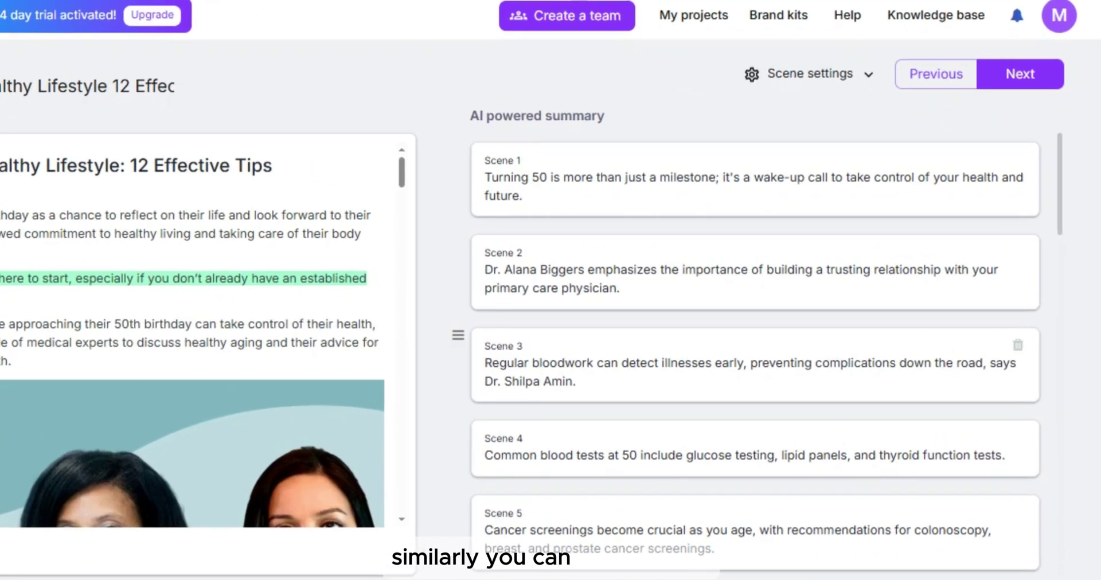
click(1024, 342)
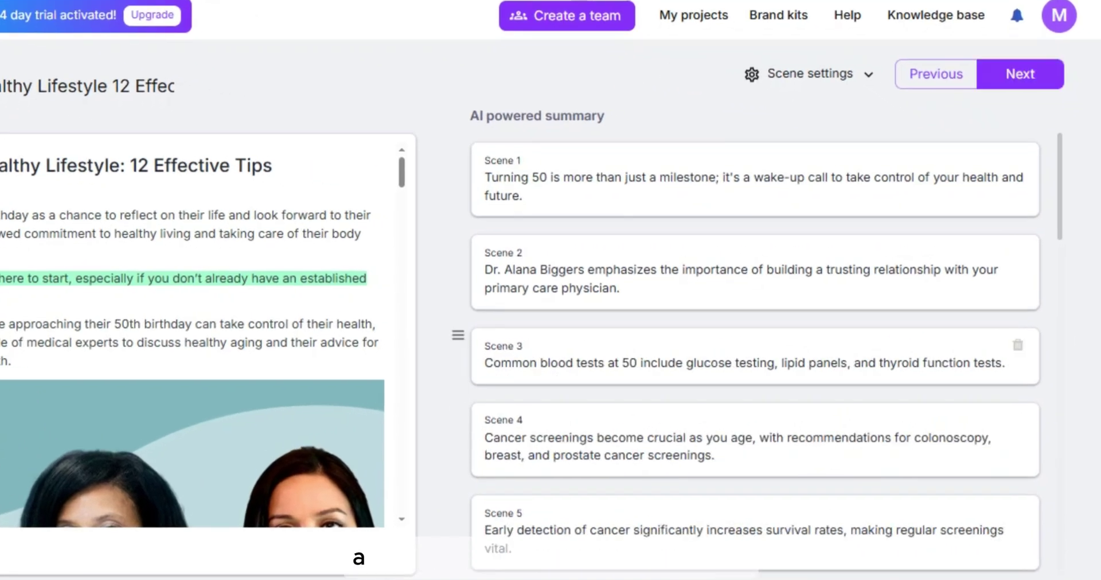
click(1025, 415)
click(1017, 420)
click(1017, 419)
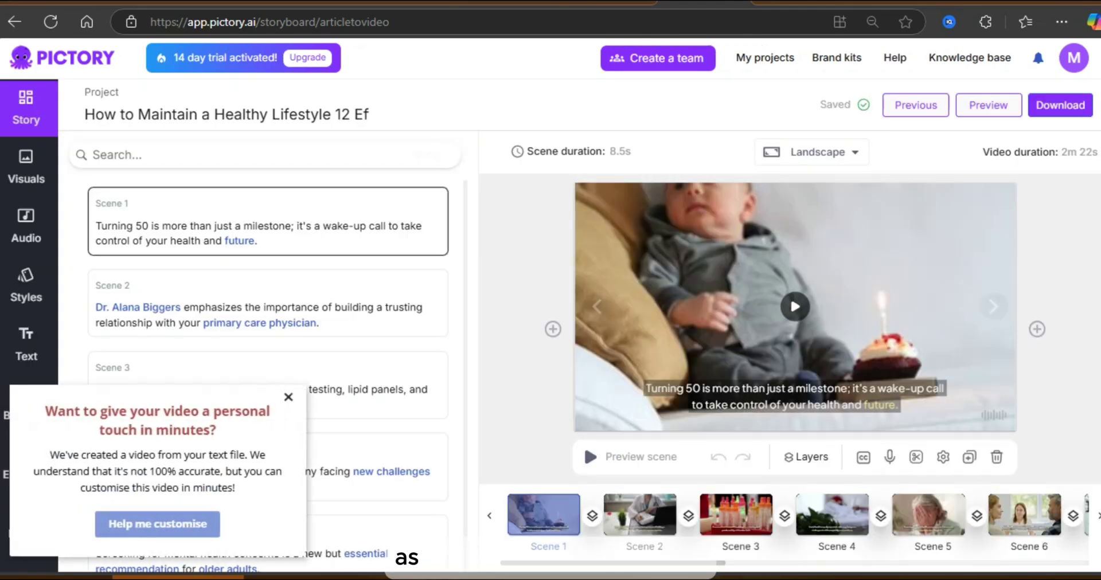
Step: View the visuals for the article video's storyboard and look back at the source Healthline article
click(26, 167)
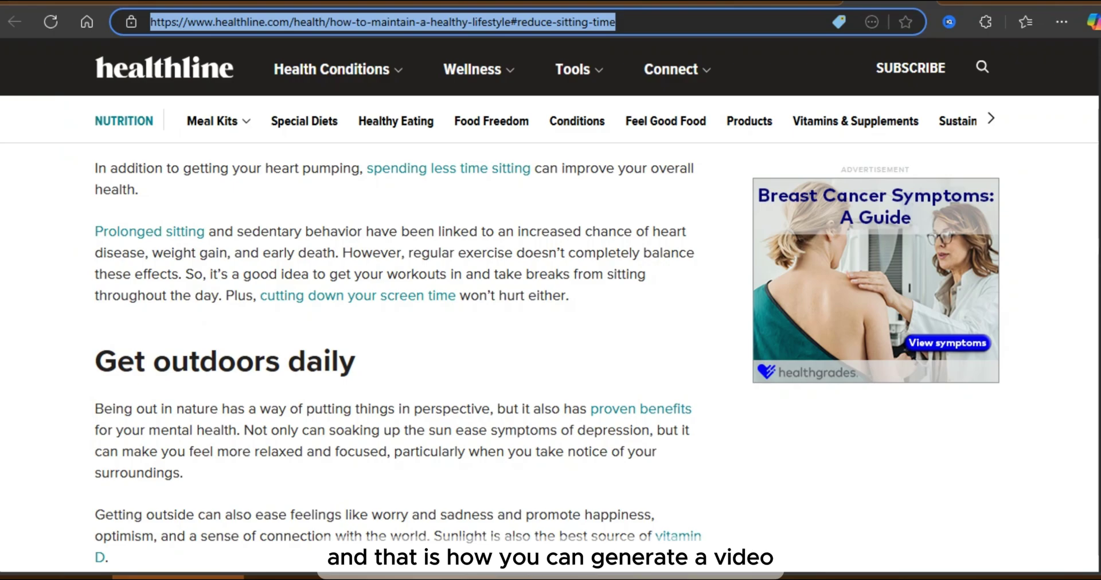
scroll(550, 344, up, 15)
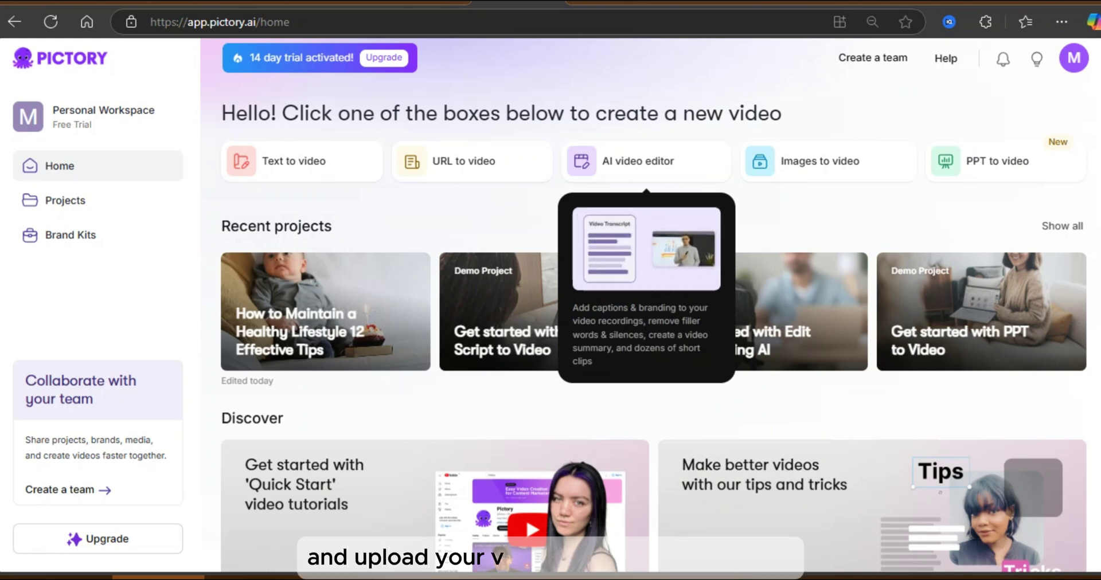
Step: Start an AI video editor project and upload the career multiplier video file video_6 from the computer
click(646, 161)
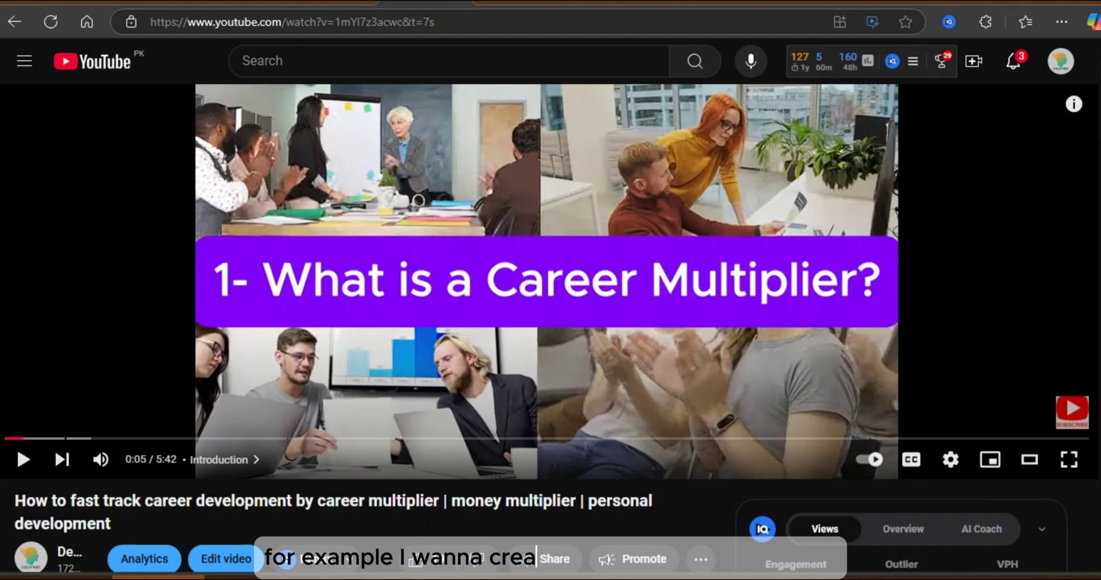
scroll(551, 286, down, 3)
scroll(550, 287, up, 2)
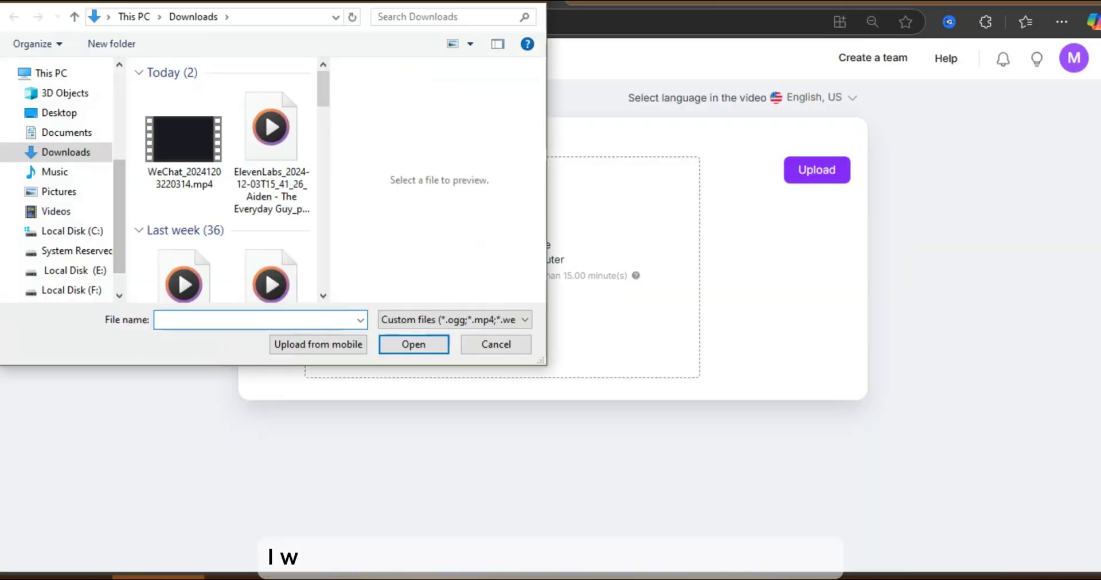
scroll(58, 172, down, 2)
click(71, 243)
double_click(175, 211)
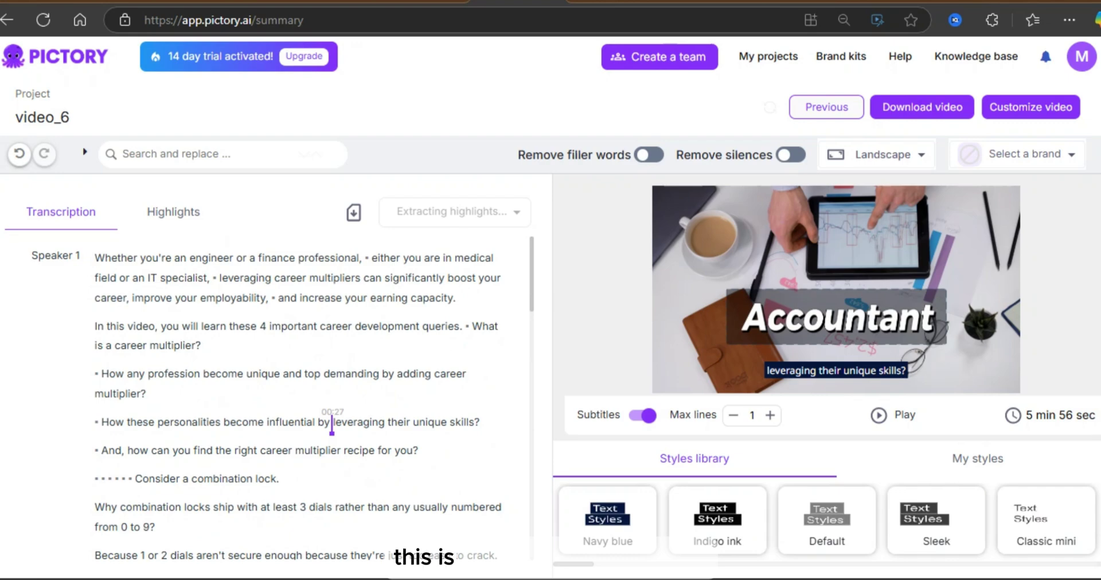
Step: Add the transcript passages "In this video, you will learn… What is a career multiplier?" and "Consider a combination lock." to the highlights
scroll(331, 424, down, 15)
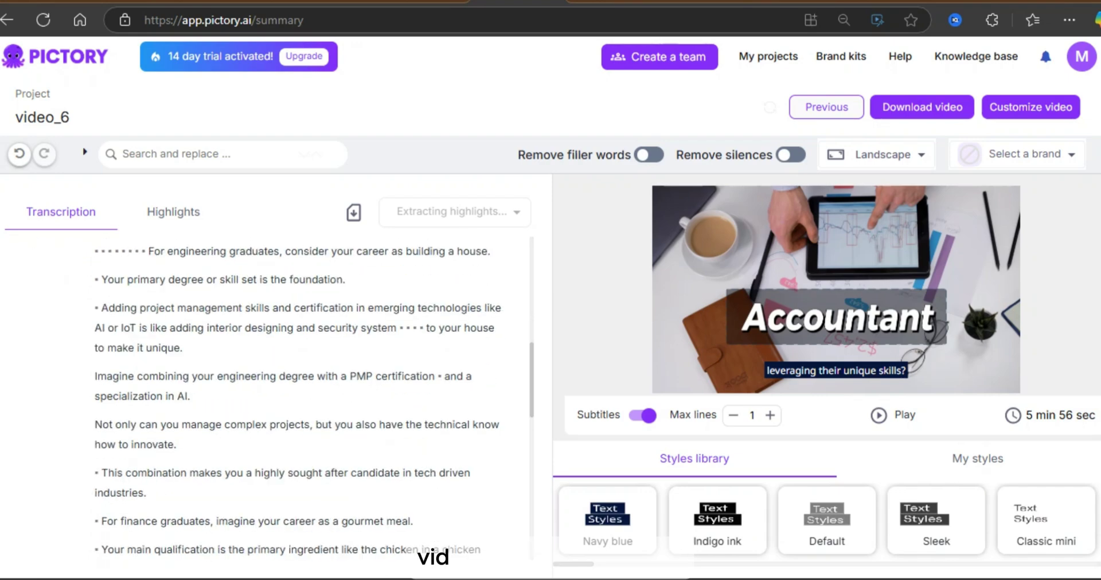
scroll(331, 423, up, 15)
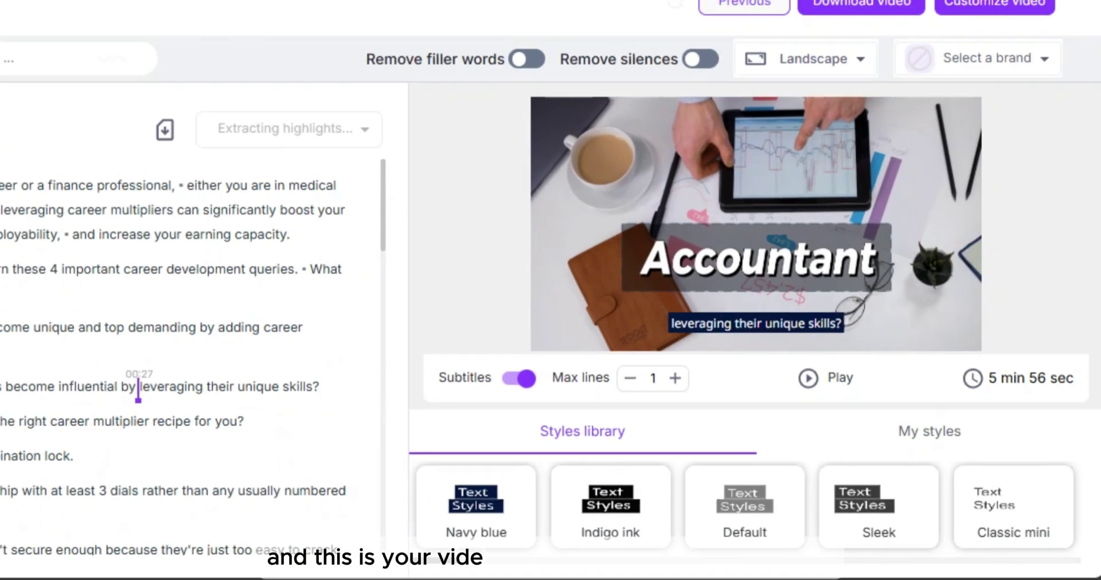
drag(116, 295, 235, 322)
click(344, 309)
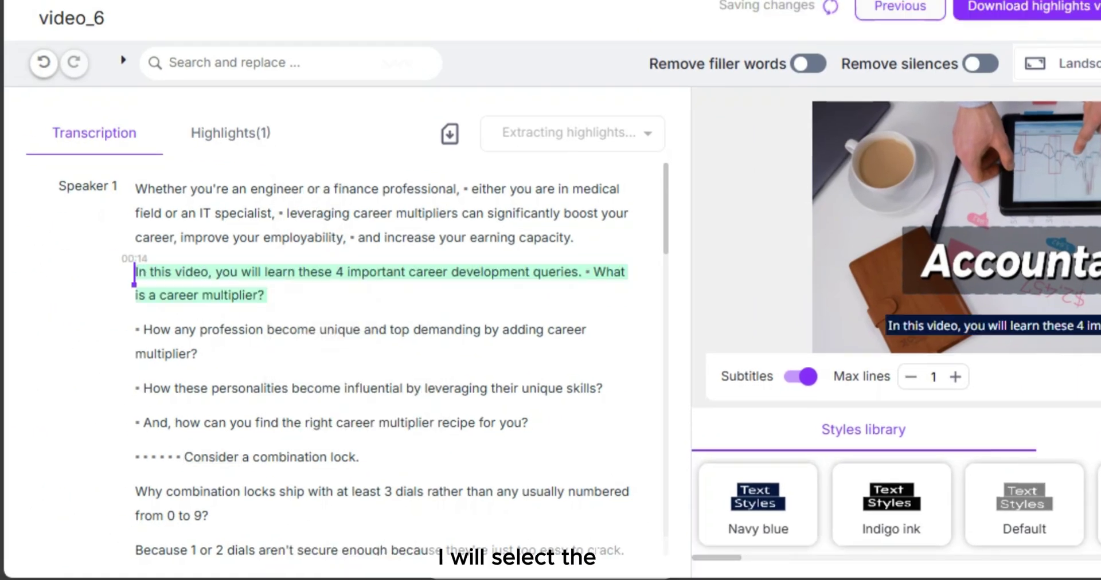
drag(184, 456, 360, 457)
click(403, 435)
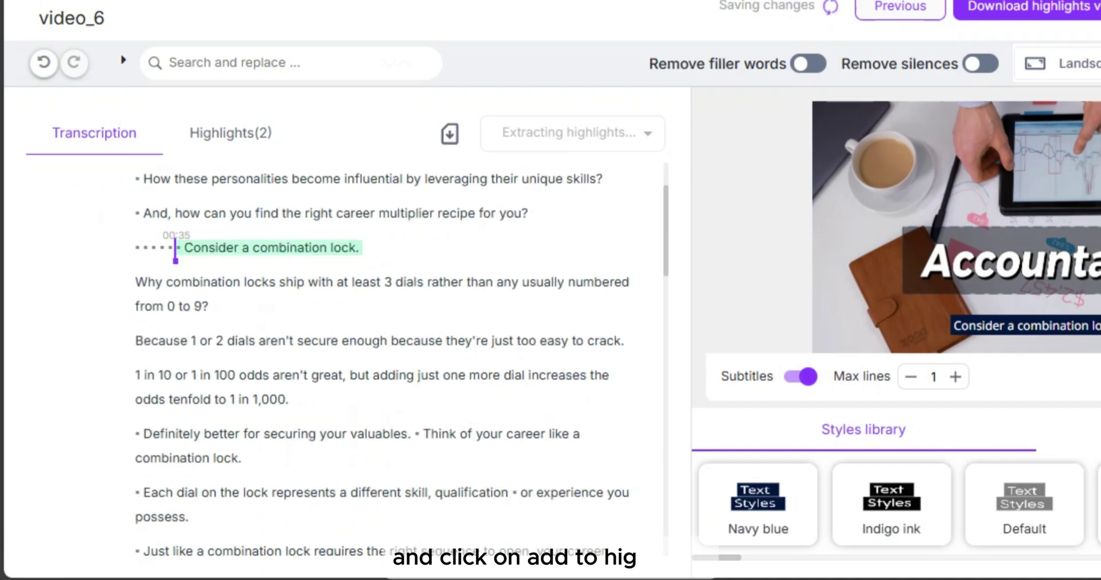
Step: Download the transcript passage from "For example, for an accountant graduate" to "exponential increments" as a separate video clip
scroll(378, 373, down, 5)
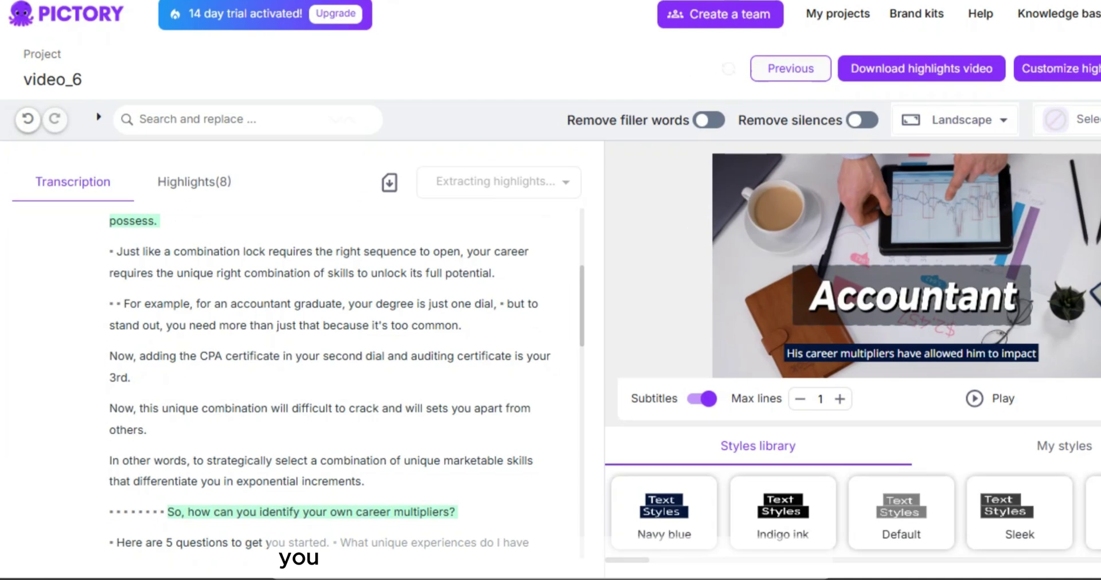
drag(121, 301, 148, 322)
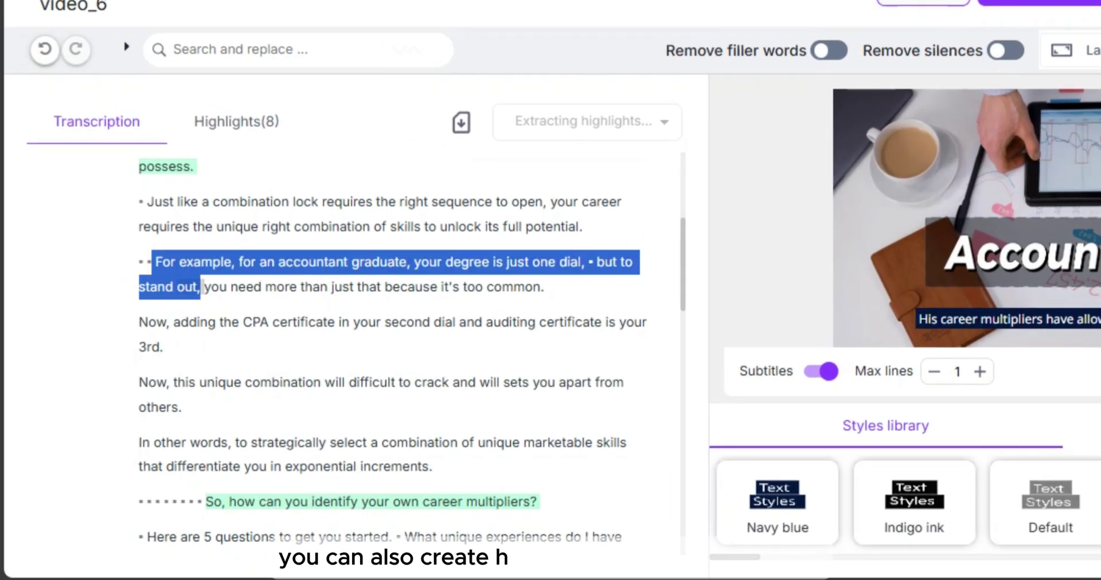
drag(200, 287, 435, 466)
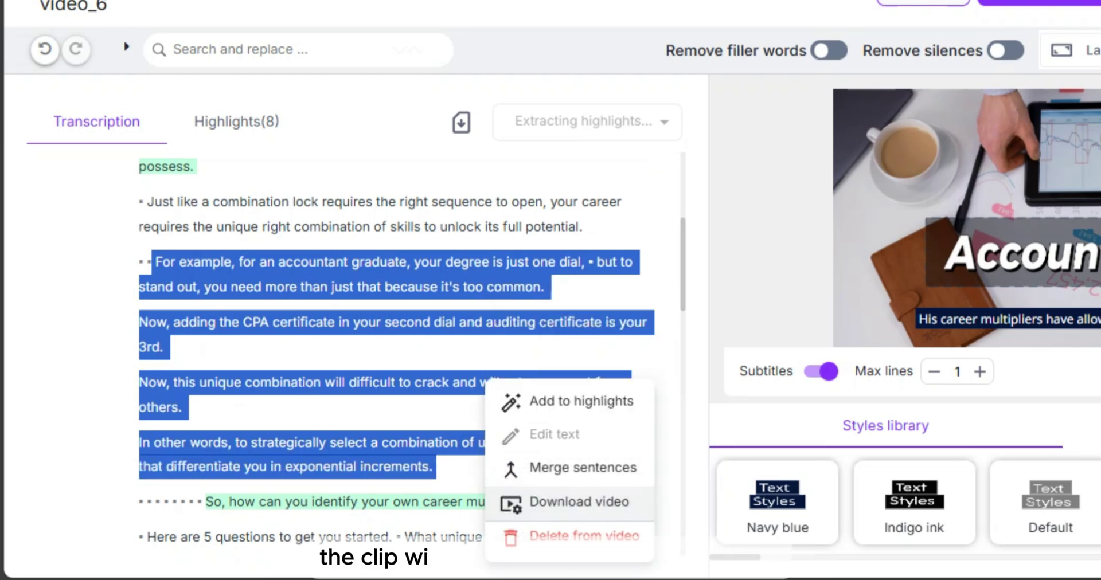
click(565, 501)
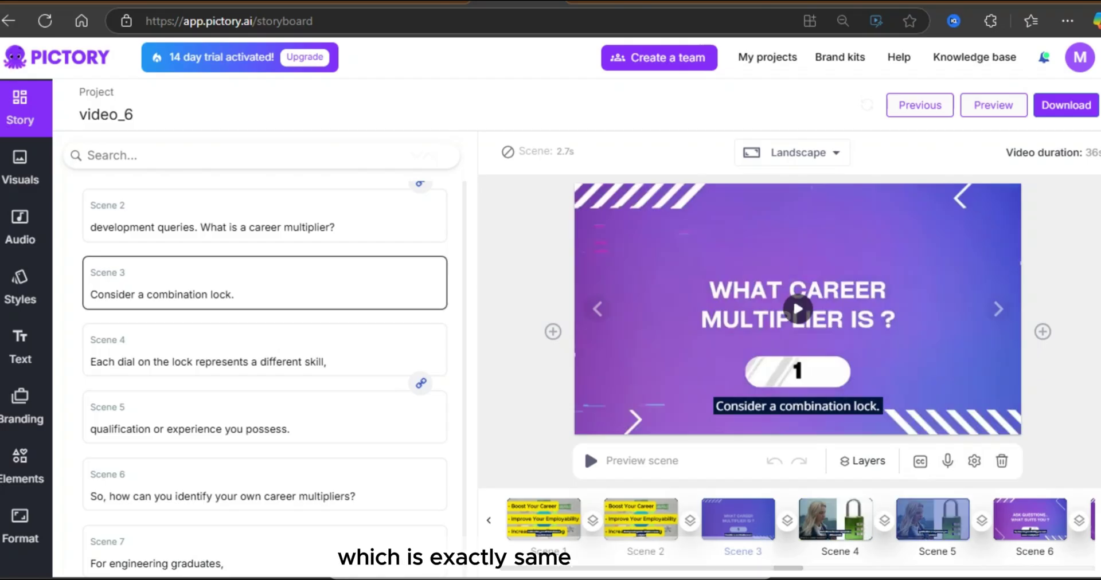
Step: View the scene "qualification or experience you possess." in the storyboard of the highlights video
click(264, 283)
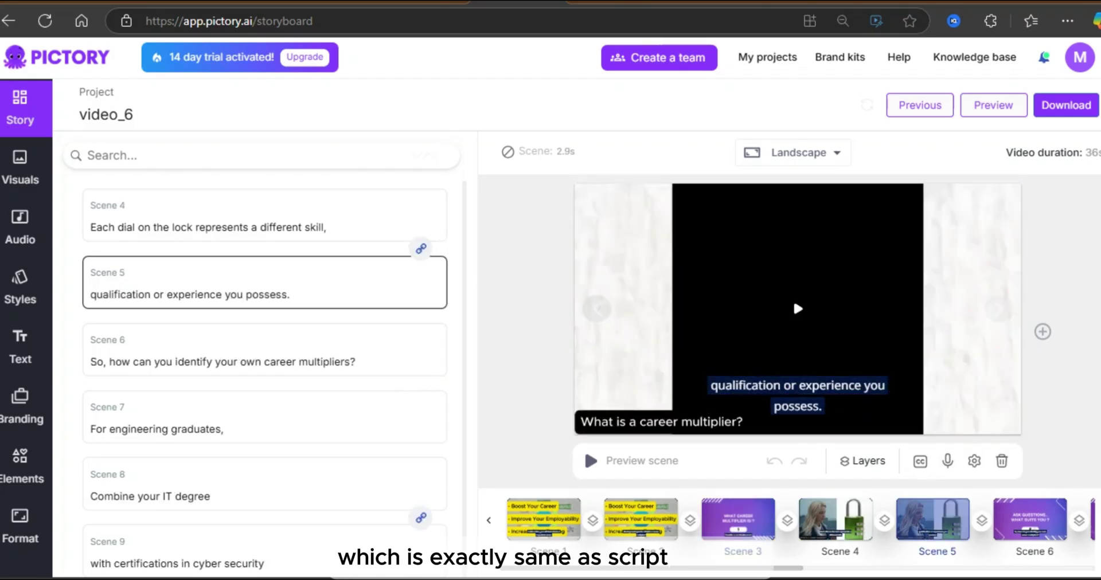
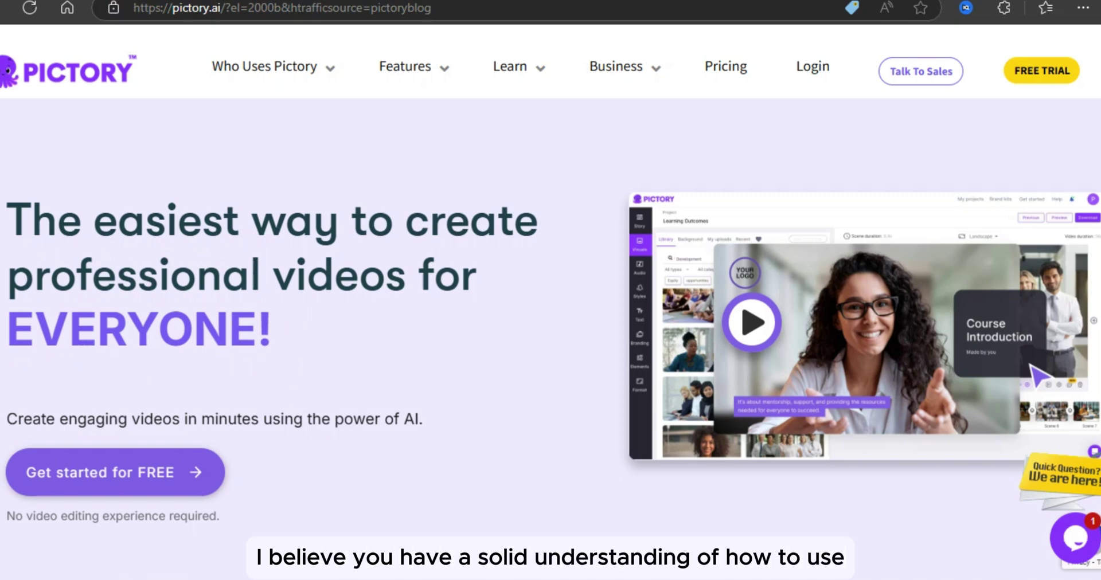
Step: Look through Pictory's homepage and compare the yearly plans on its pricing page
scroll(551, 338, down, 3)
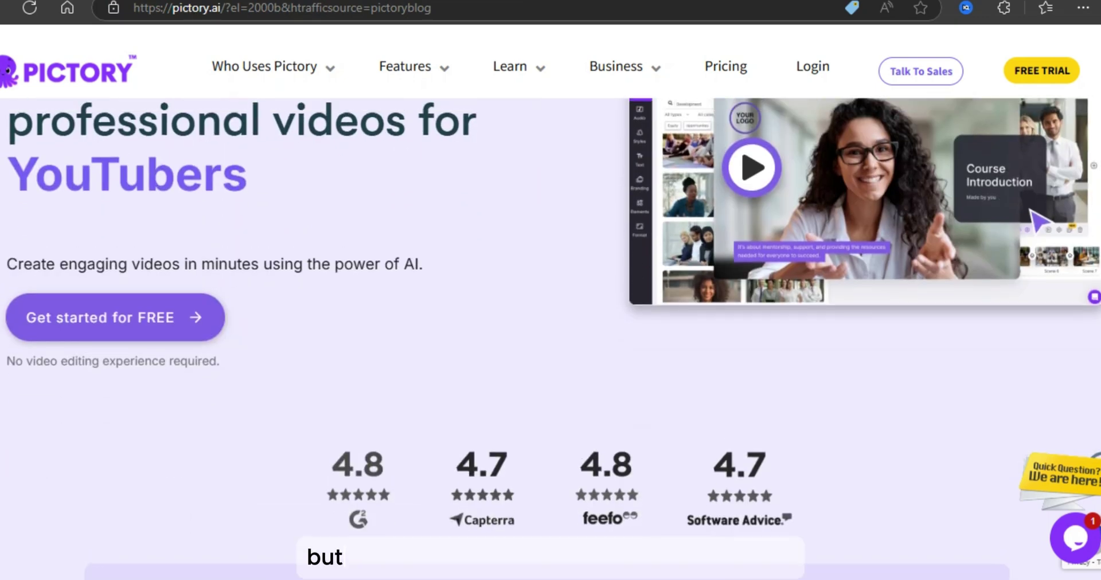
scroll(550, 338, up, 3)
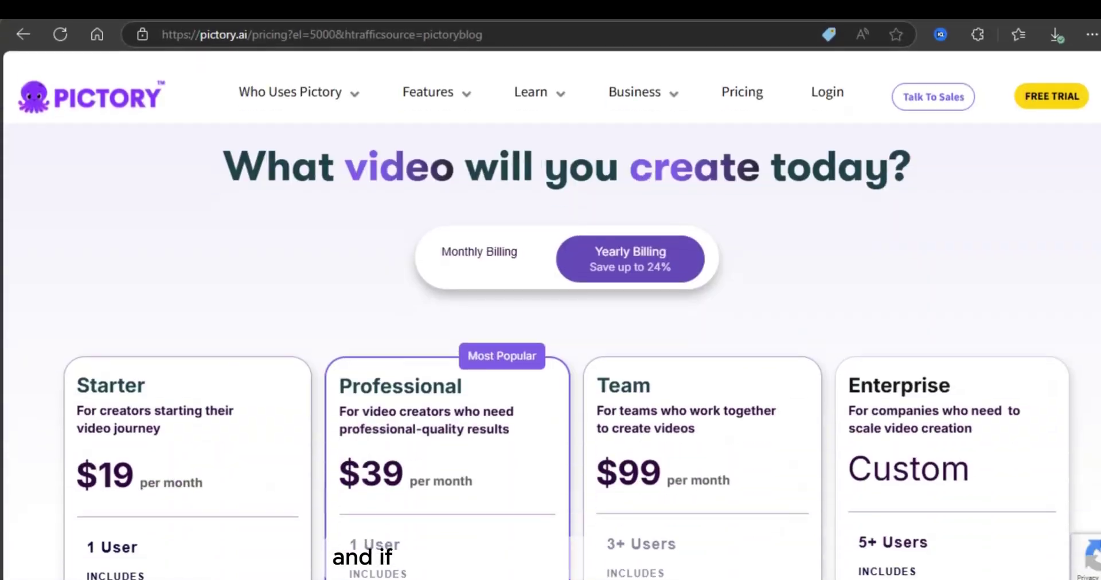
scroll(567, 340, down, 3)
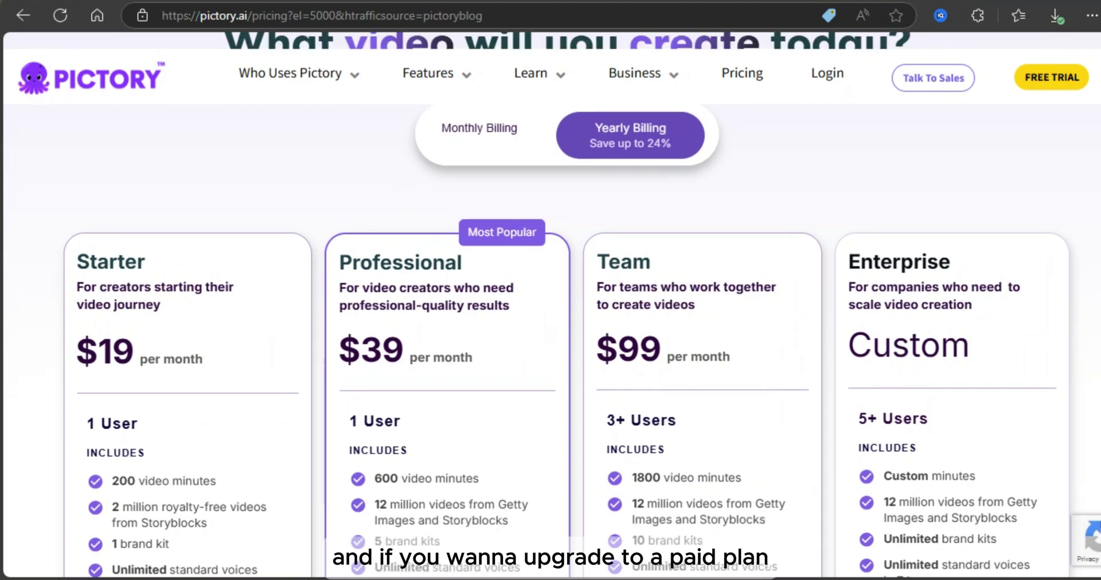
scroll(568, 340, down, 2)
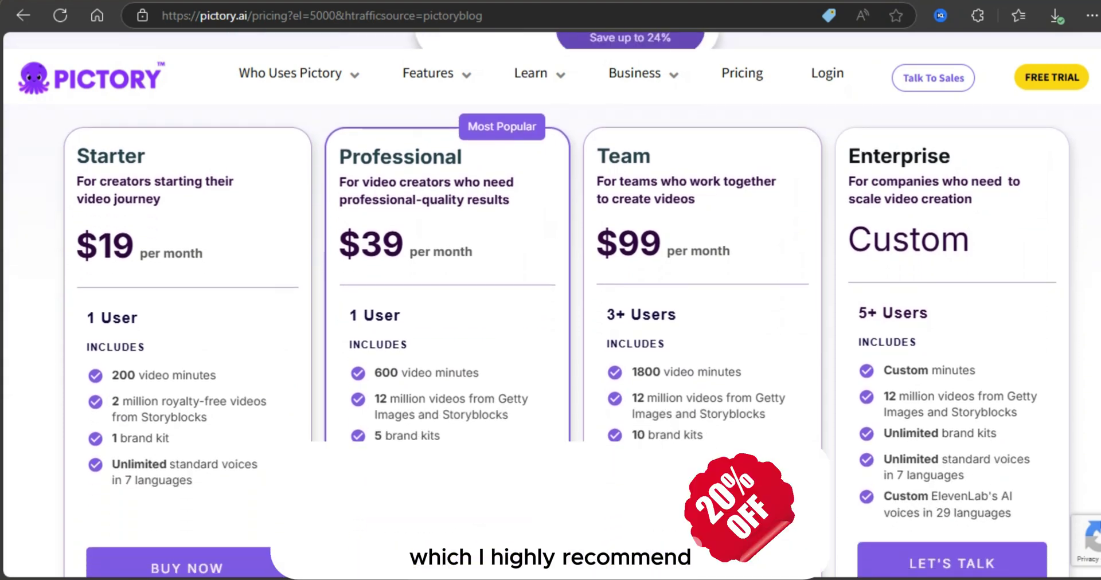
scroll(568, 341, down, 1)
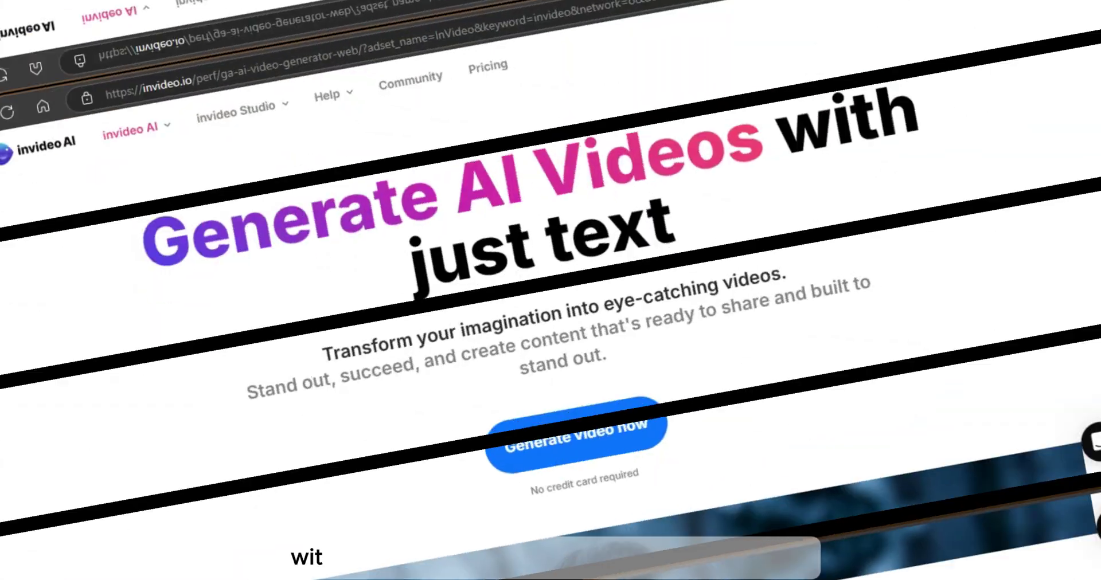
Step: Switch to the invideo AI website and browse its AI video generator landing page
scroll(550, 321, down, 8)
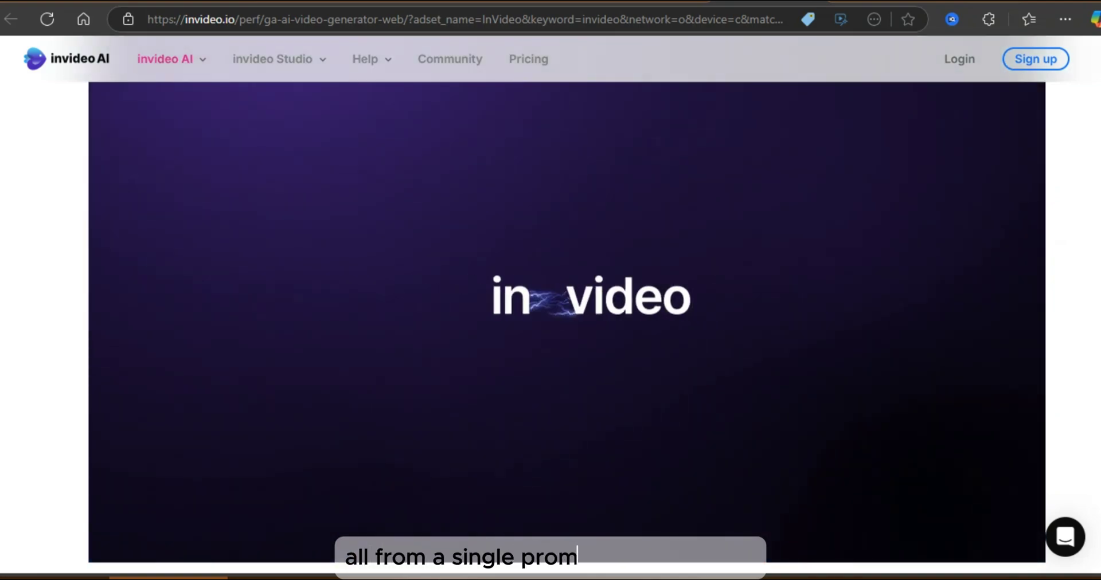
scroll(859, 420, down, 10)
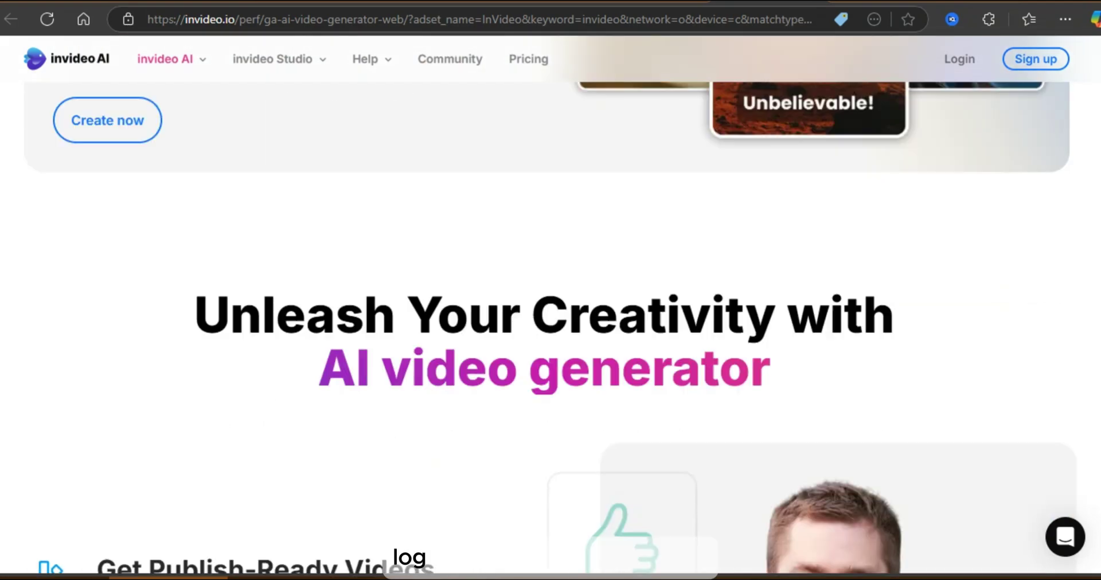
scroll(550, 286, down, 15)
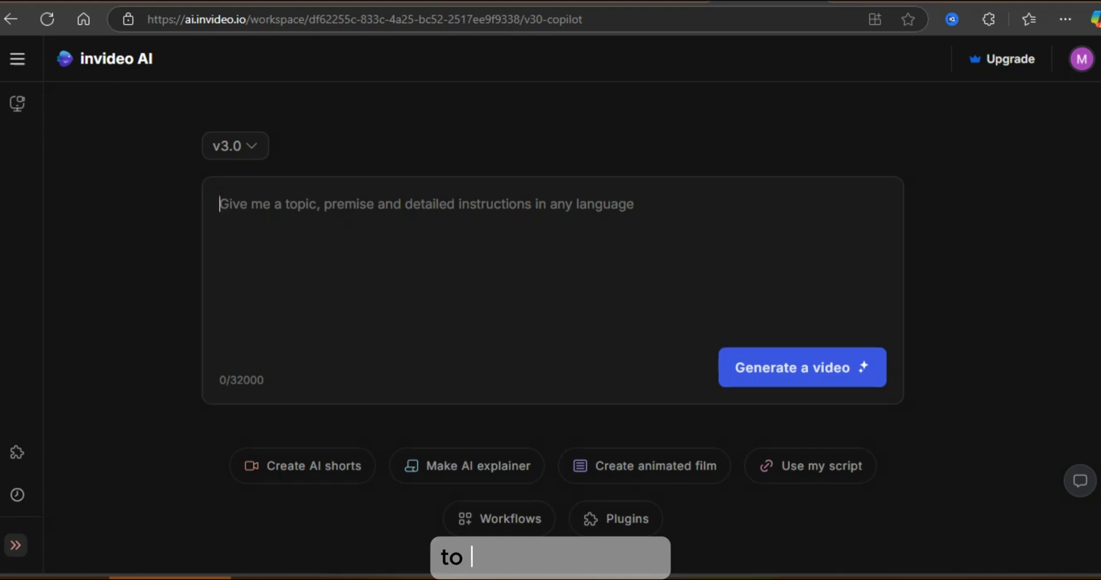
Step: Choose the v3.0 model and prompt for a 1 minute engaging video promoting a healthy lifestyle for adults, with attractive visuals
click(250, 144)
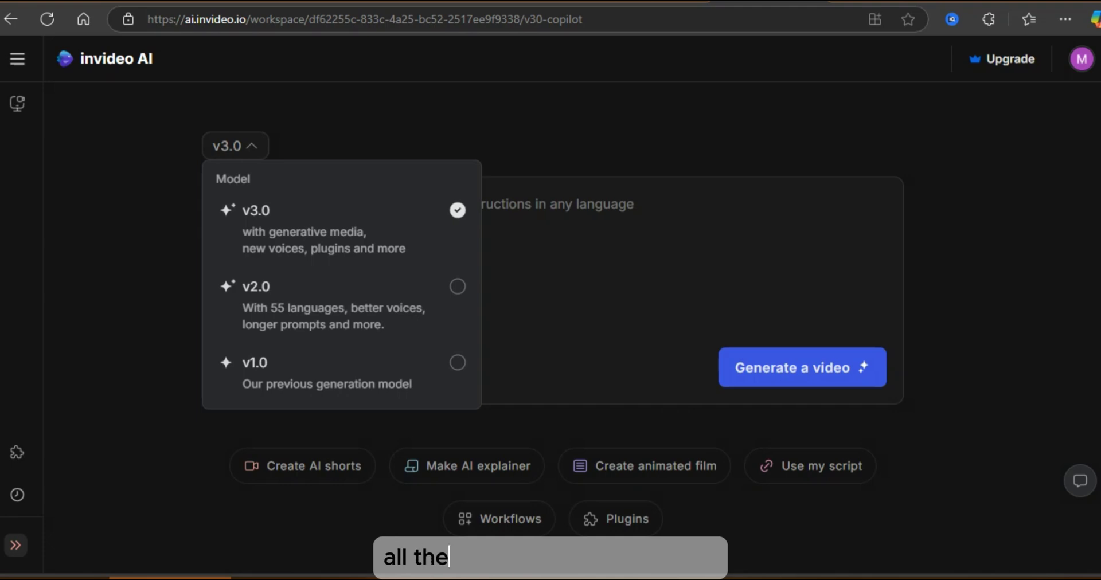
click(342, 229)
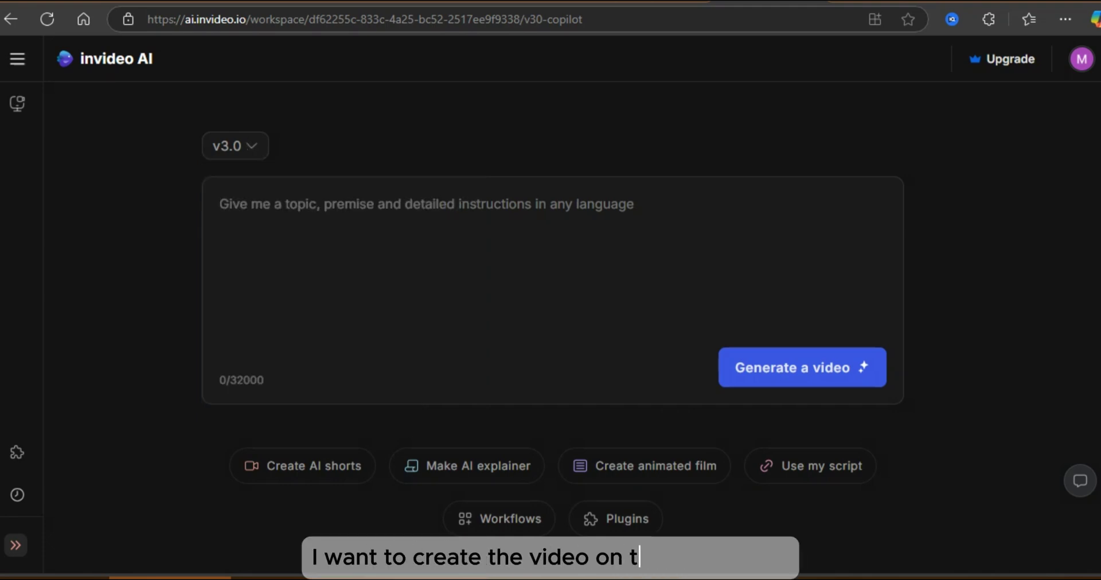
text(create a 1 minute en)
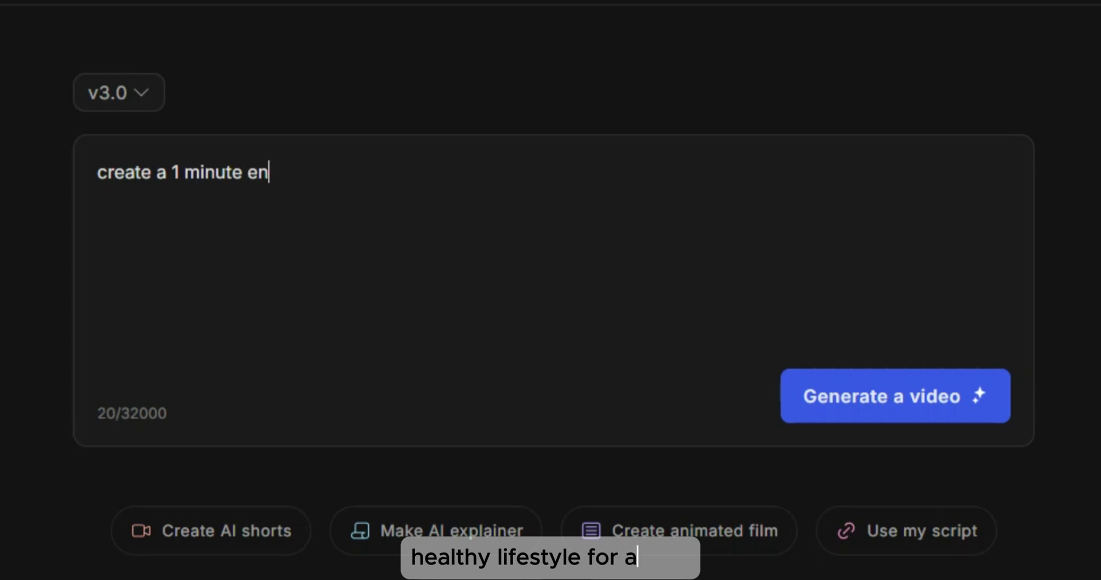
text(gaging video focused on promoting a healthy l)
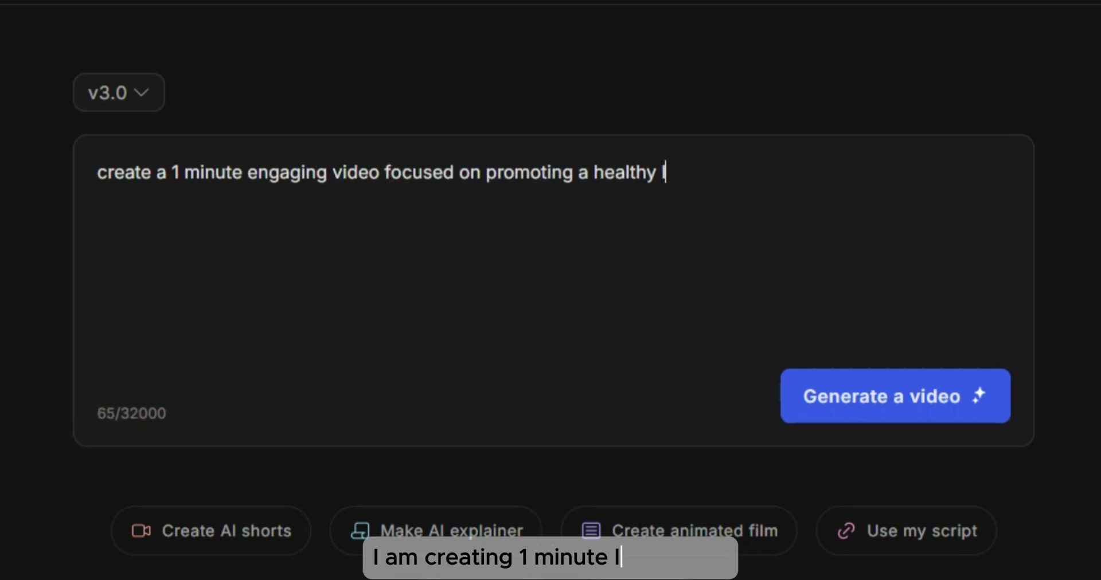
text(ifestyle for adults. the video should include attractive visuals.)
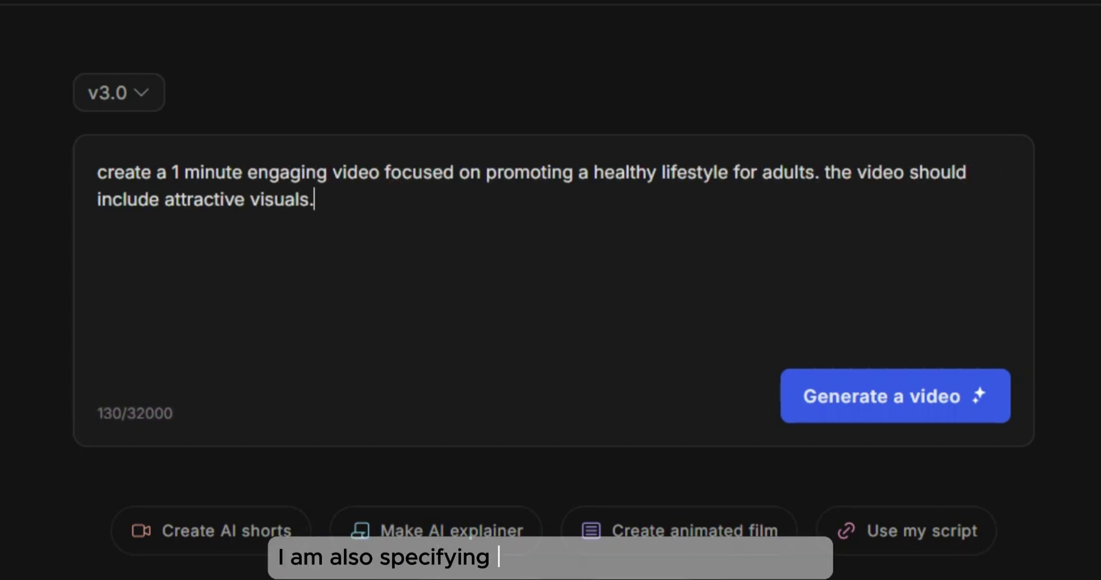
Step: Extend the video prompt with diverse adults engaging in healthy activities like jogging, yoga, cooking balanced meals and meditating
text( the video should include diverse adults)
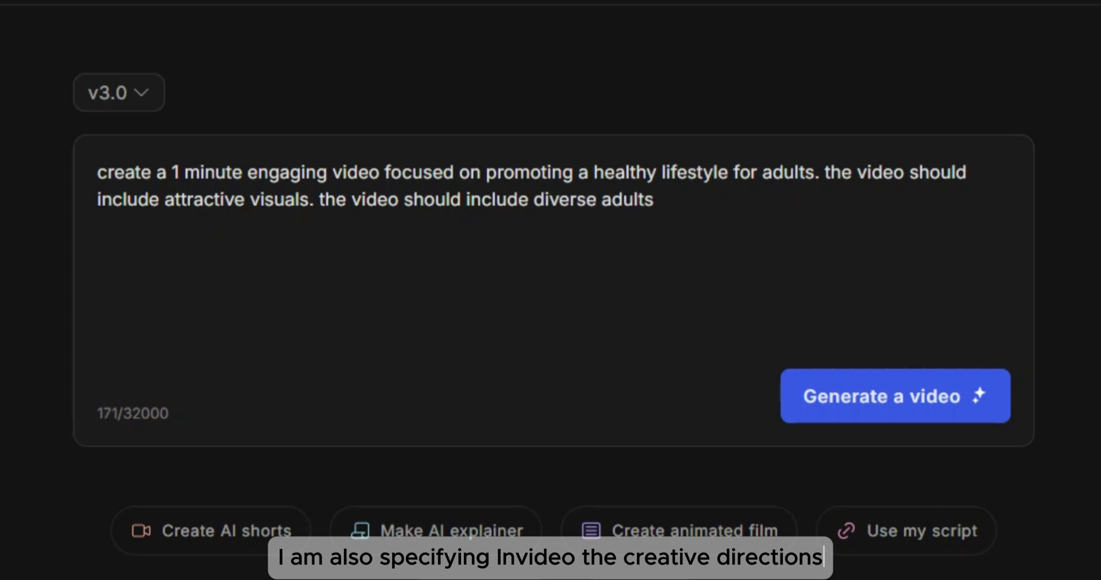
text( engaging in healthy activities like jogging, yoga, cooking ba)
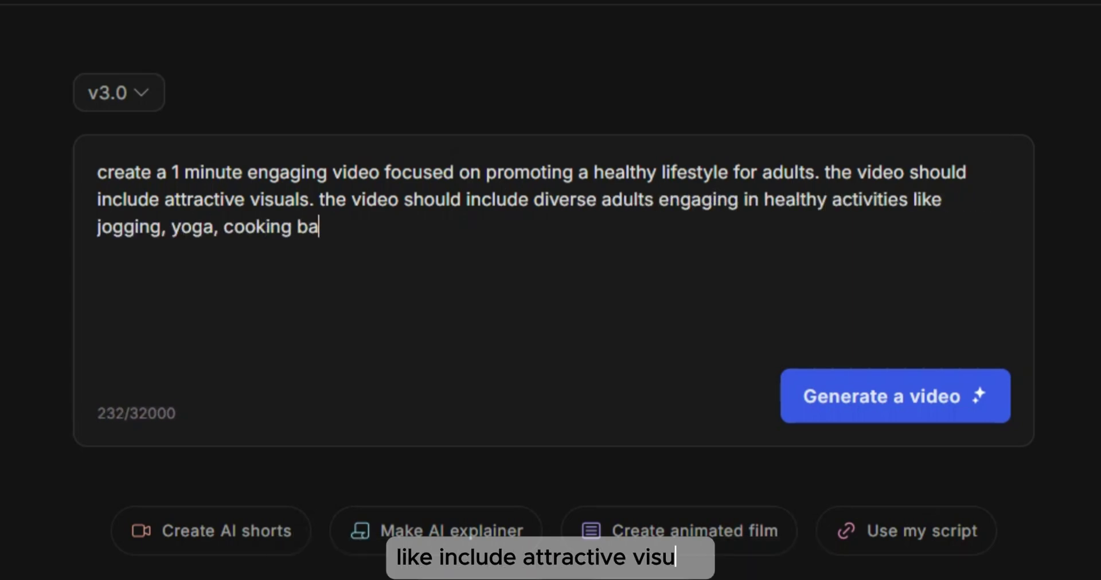
text(lanced meals and meditating. scenes of fresh )
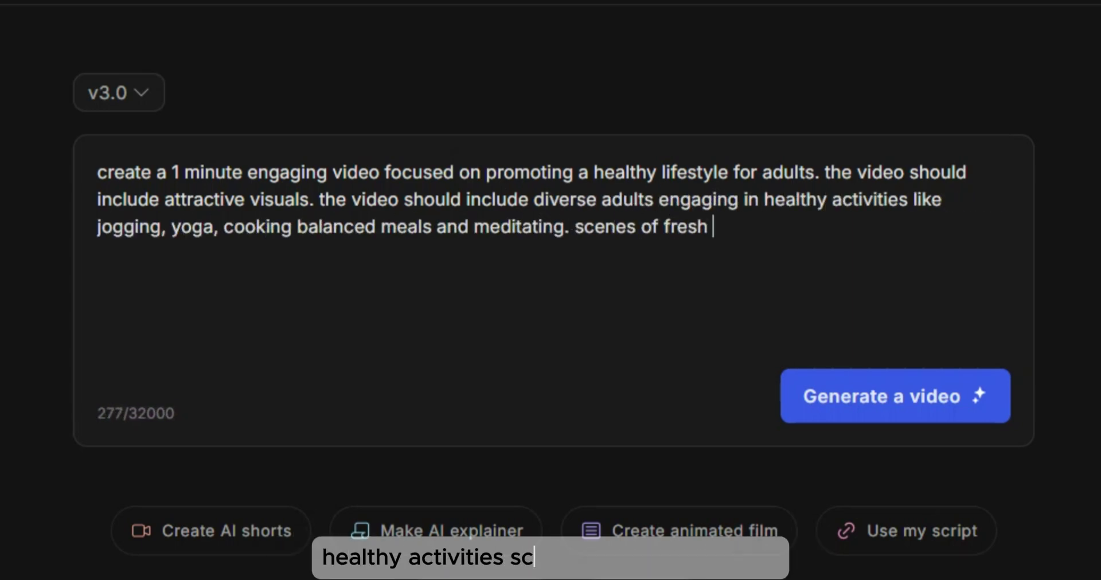
Step: Continue the prompt with scenes of fresh fruits and vegetables, staying hydrated, and relaxing nature backgrounds such as parks
text(fruits, vegitables and hydrat)
key(BackSpace)
key(BackSpace)
key(BackSpace)
key(BackSpace)
key(BackSpace)
text(sta)
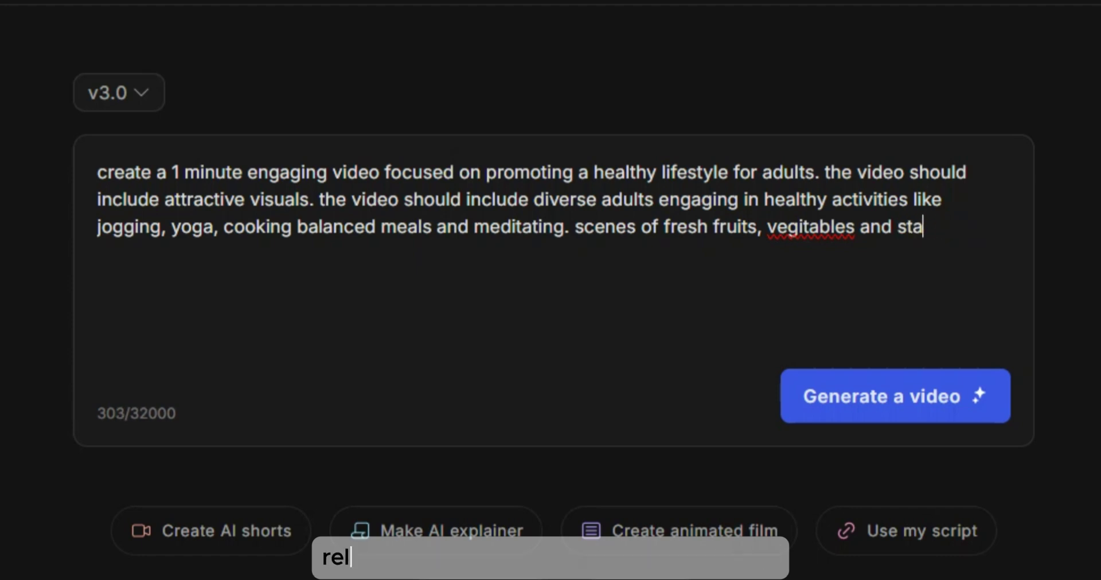
text(y hydrated, relaxing nature backgrounds such as parks )
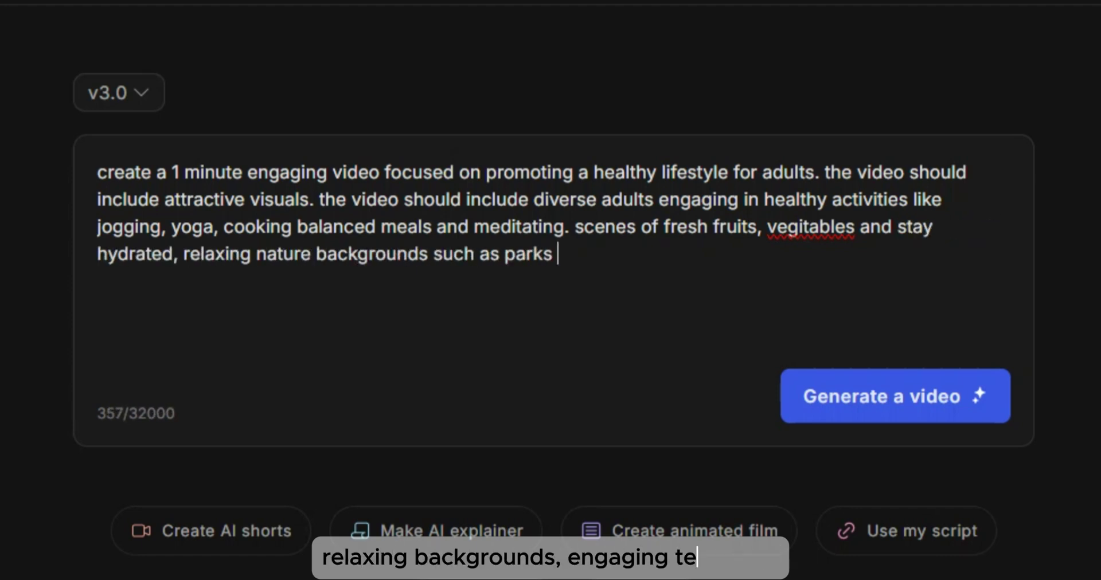
Step: Finish the prompt with beaches, key tips in bold, readable fonts, motivational background music, a professional female voice and a polished, professional result
text(or beaches, key tips displayed in bold)
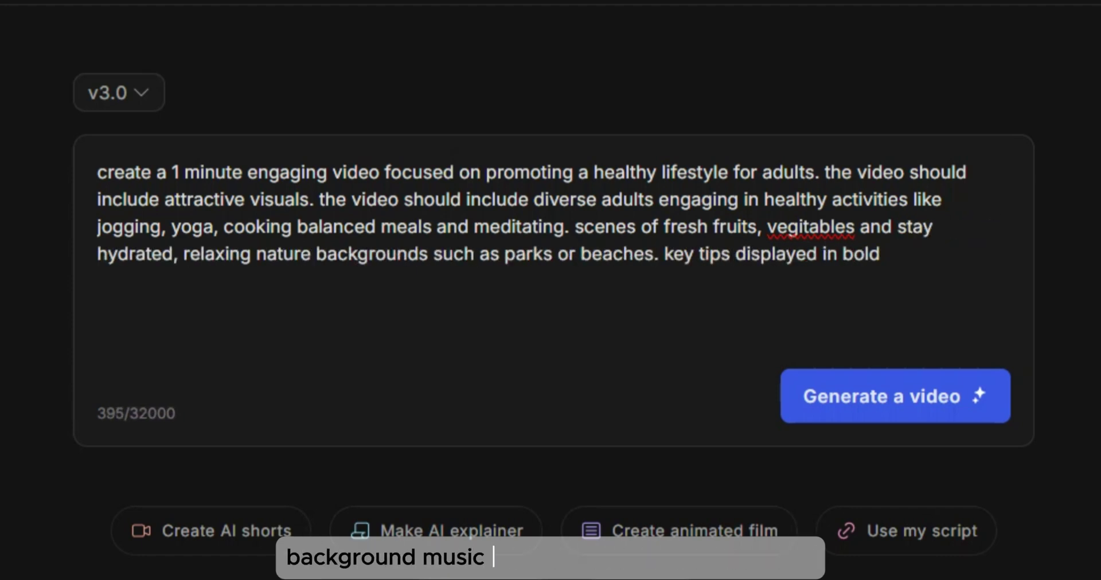
text(, readable fonts, motivational back)
text(ground music an)
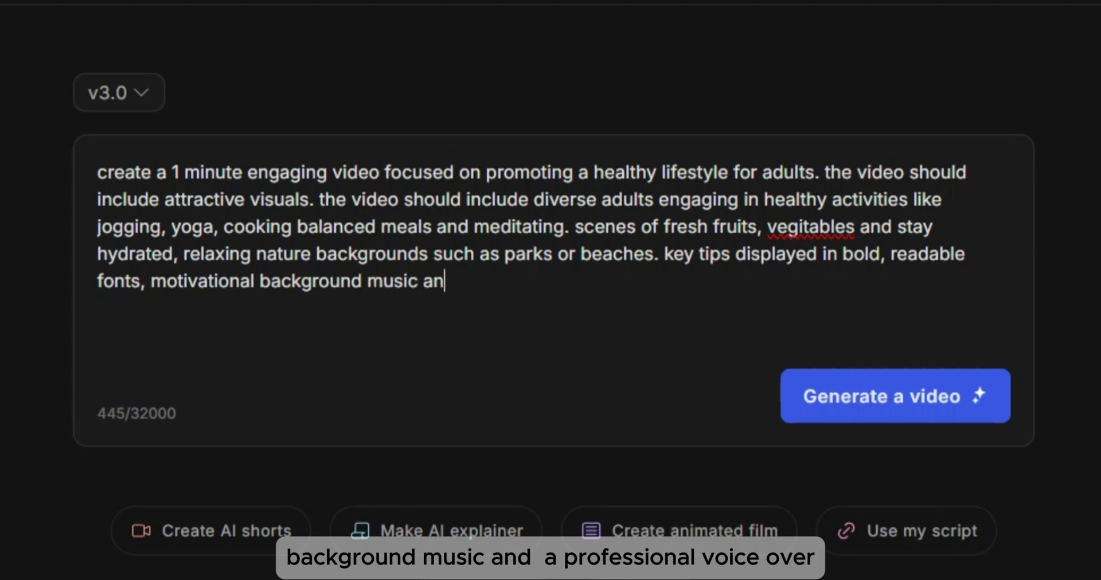
text(d professional female voice. ensure the video is polish)
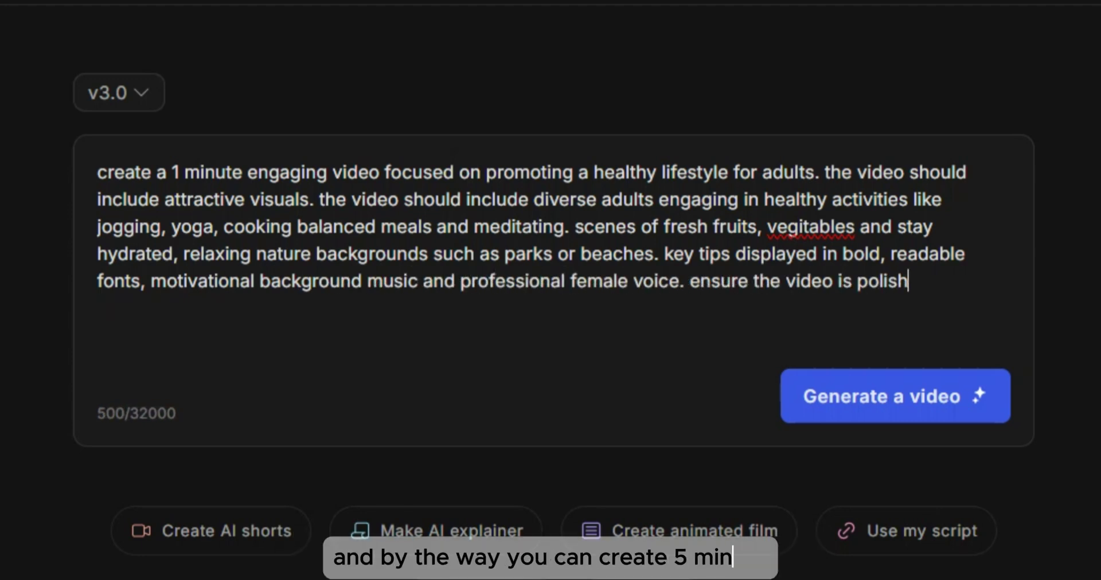
text(ed and professional.)
Step: Correct the misspelled word "vegitables" in the prompt and submit it for video generation
right_click(810, 228)
click(848, 244)
drag(98, 173, 965, 254)
click(895, 396)
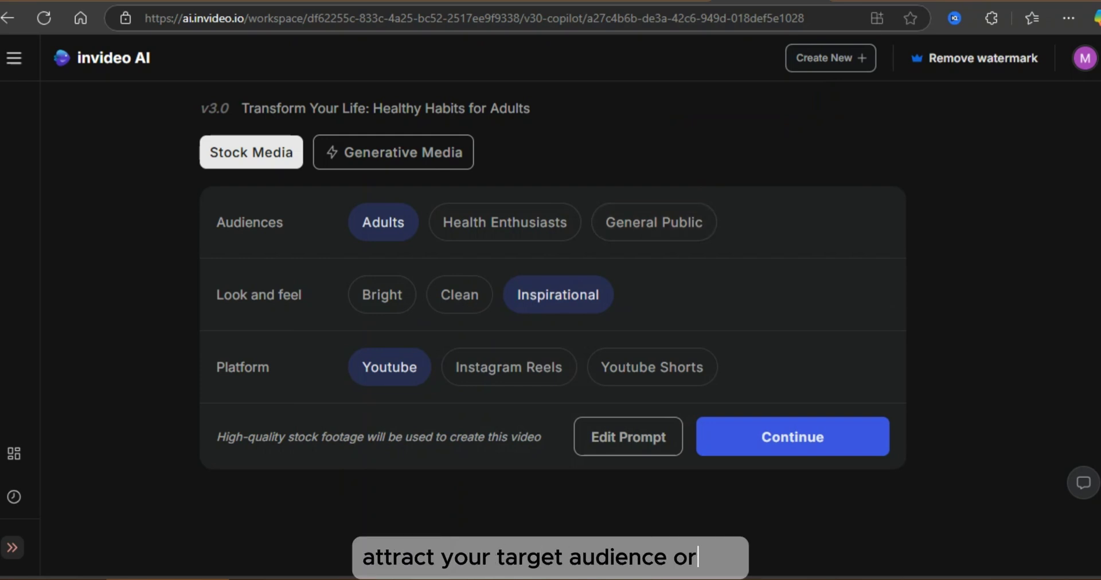
Step: Continue the stock media generation with Adults as the audience and preview the generated video
click(653, 223)
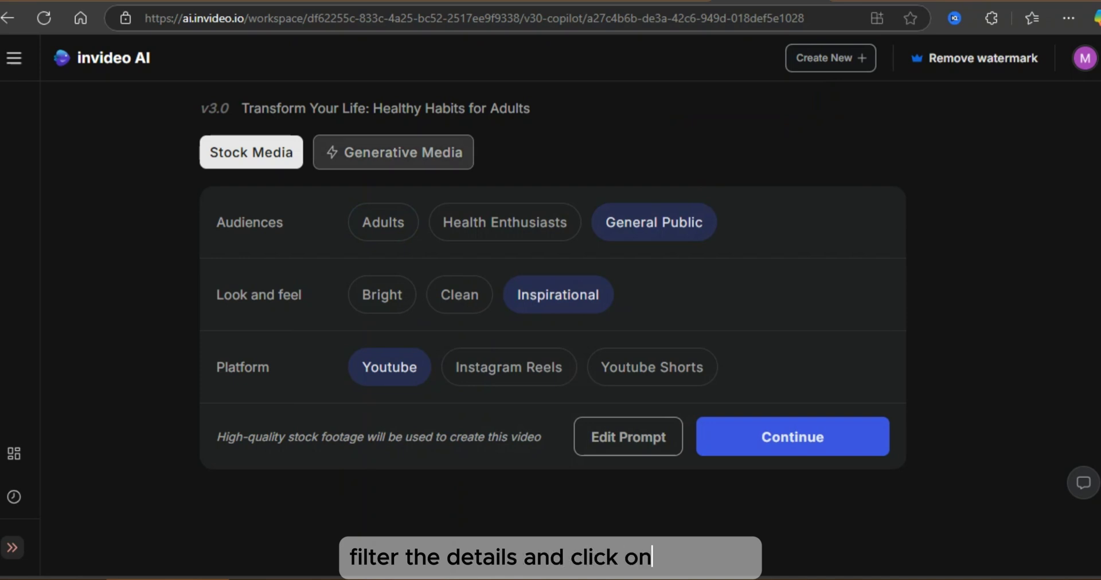
click(383, 222)
click(792, 437)
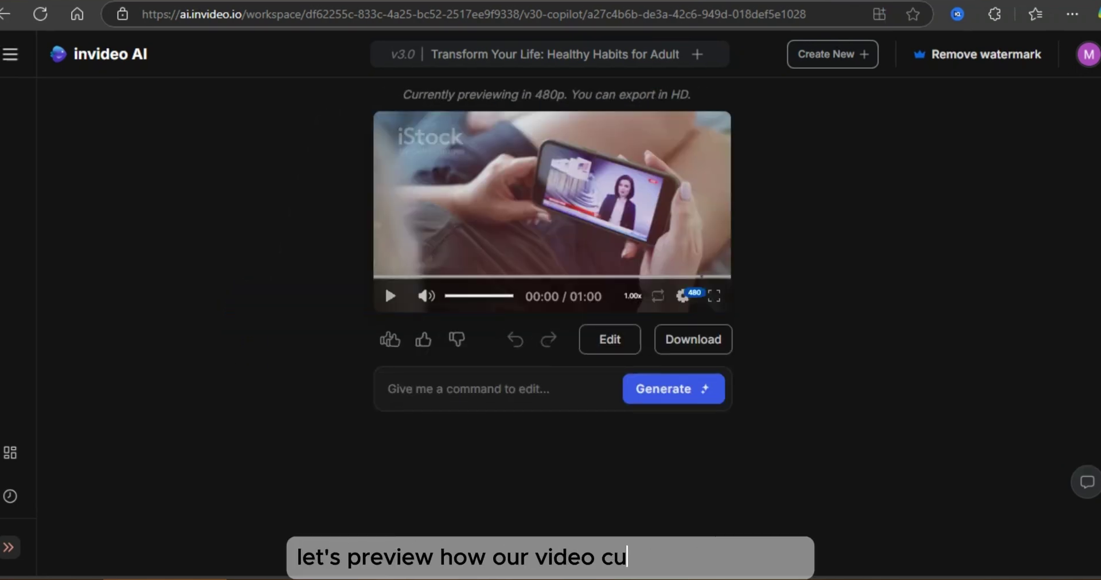
click(389, 293)
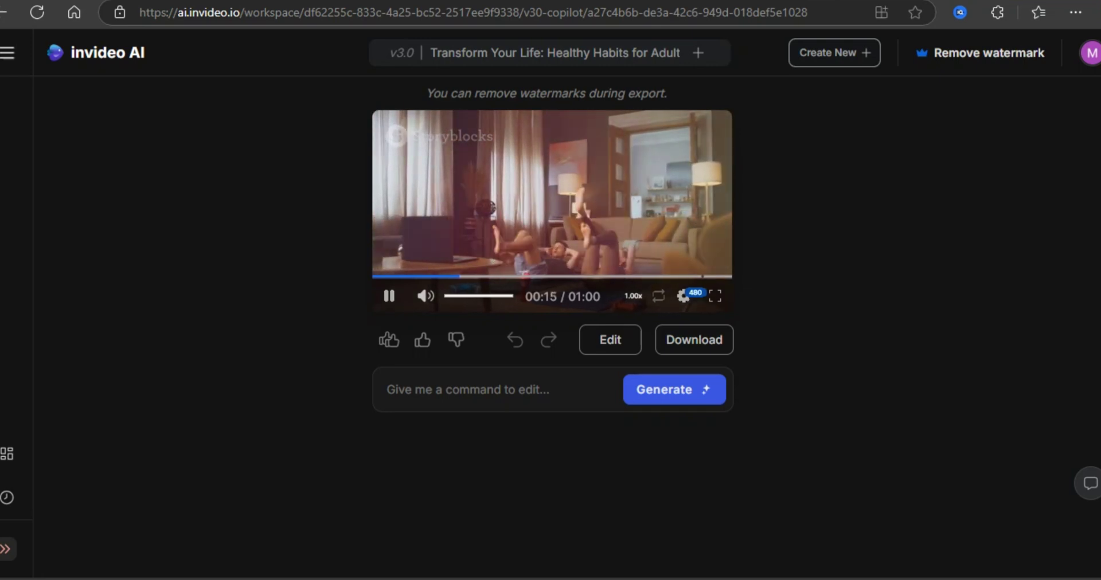
click(383, 284)
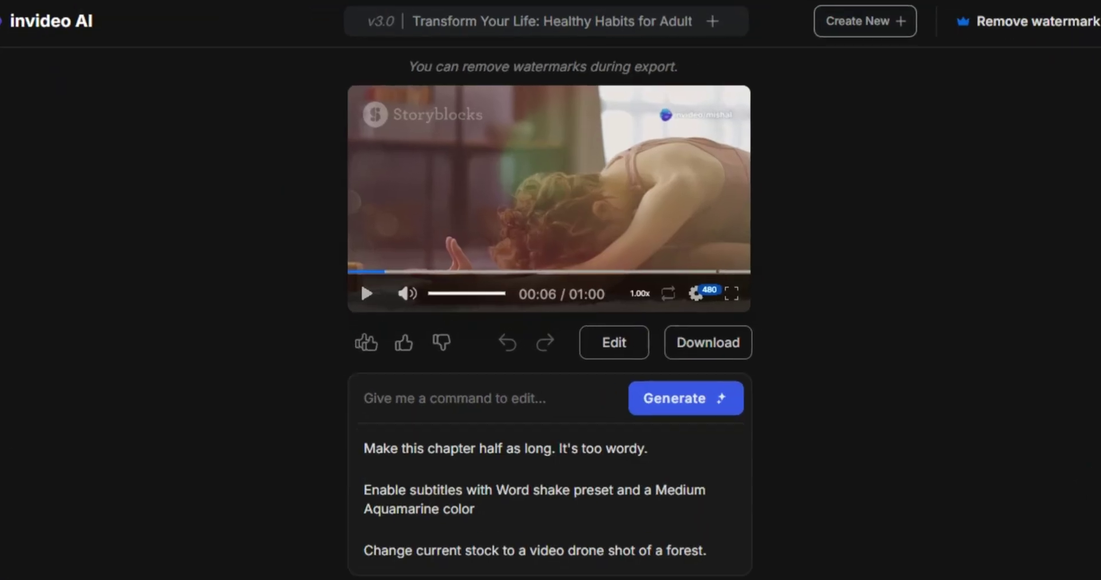
Step: Submit an edit command to write a bold highlighted prominent text at the introduction, "healthy lifestyle for adults"
text(write a bold highli)
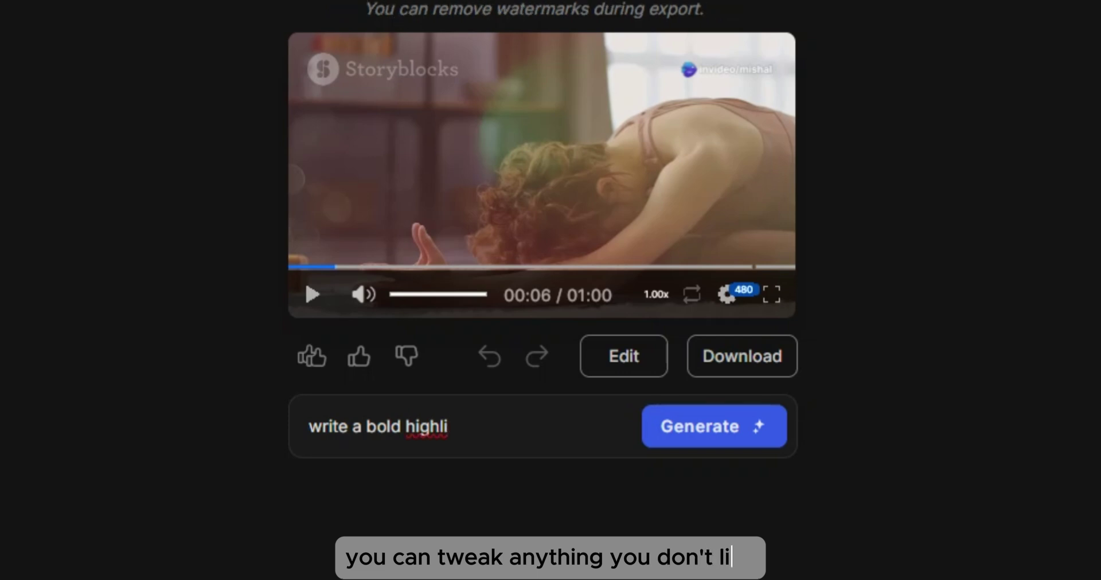
text(ghted prominant text)
double_click(537, 426)
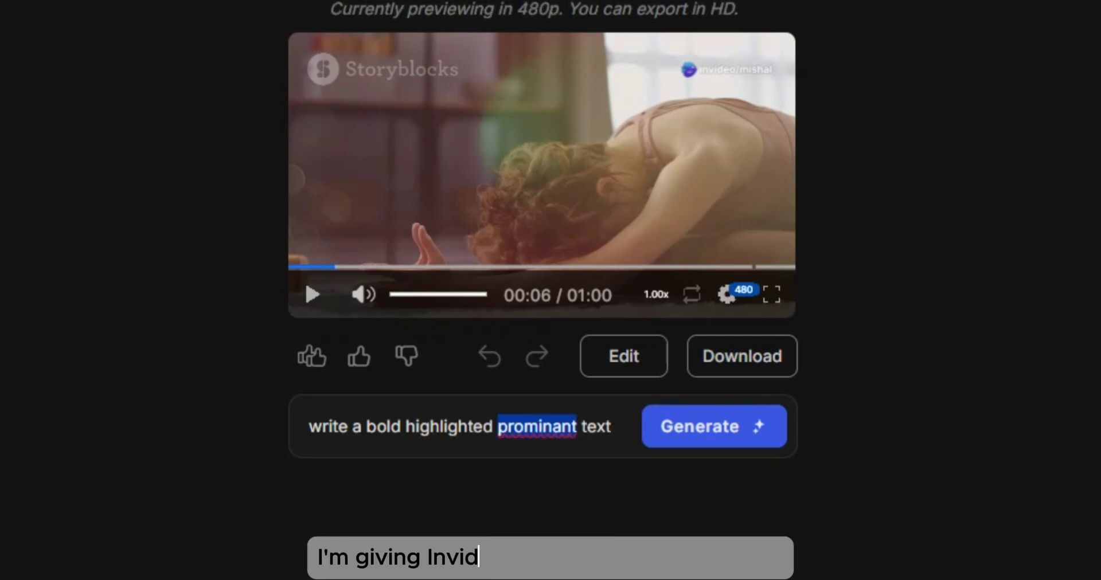
text(prominent at the introduction 'hea)
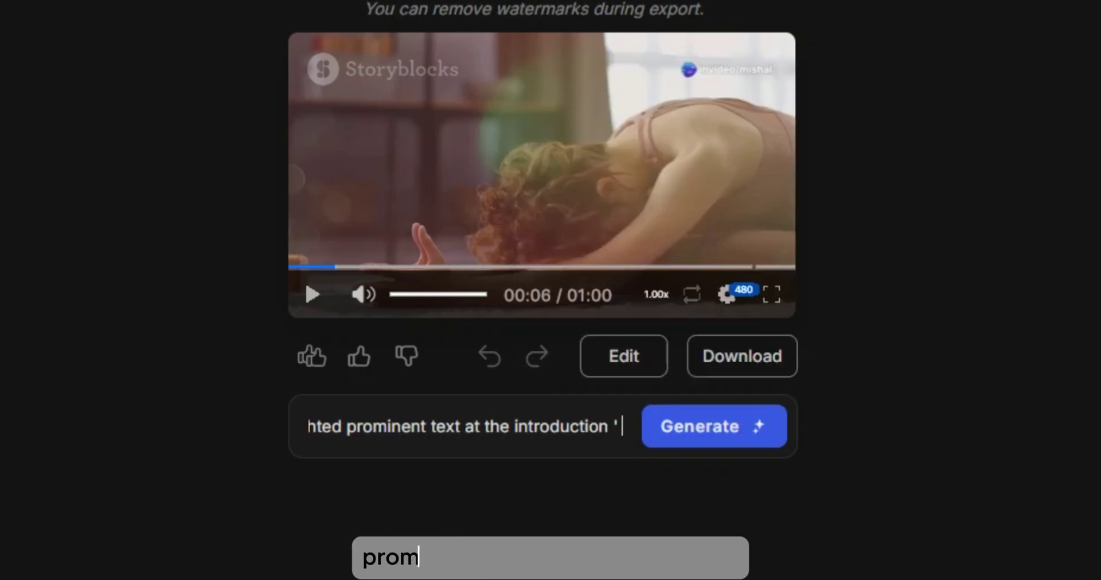
text(lthy lifestyle for adults')
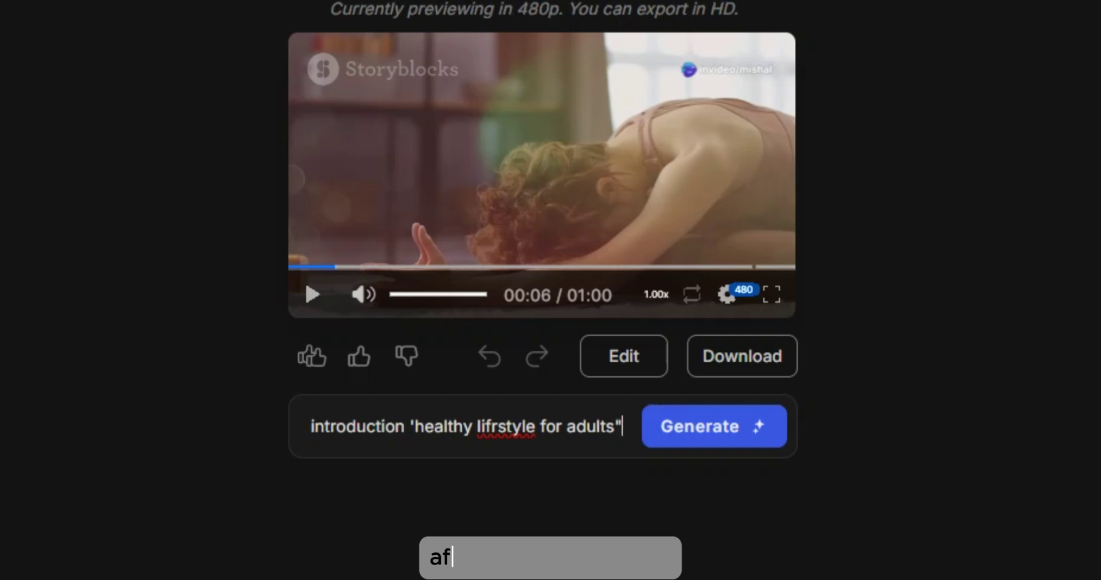
key(Return)
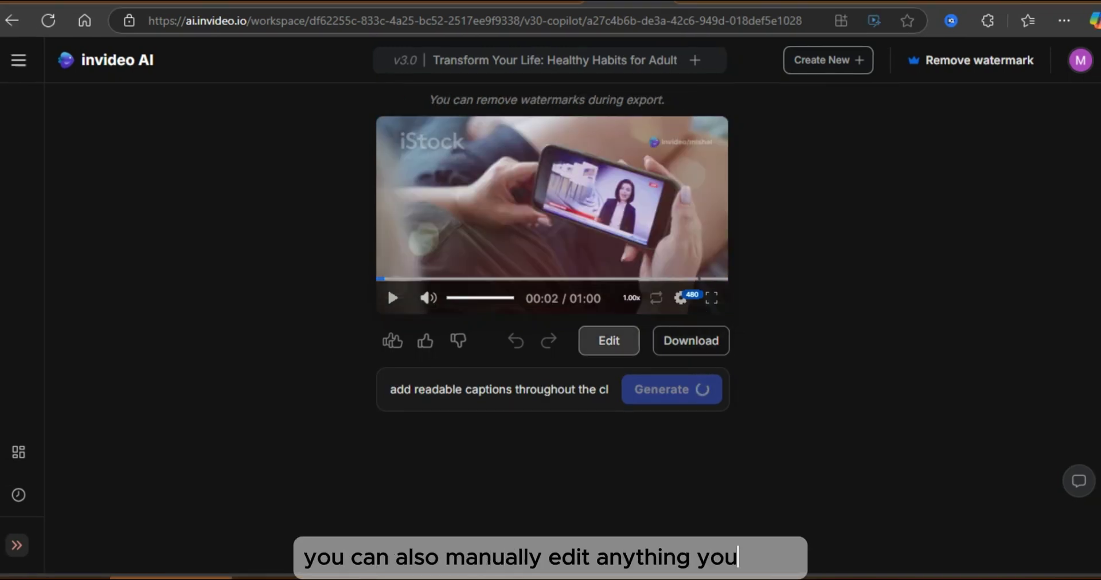
Step: Open the video's media editor and search stock media for "jogging" to replace the park group exercise clip, media 4
click(609, 340)
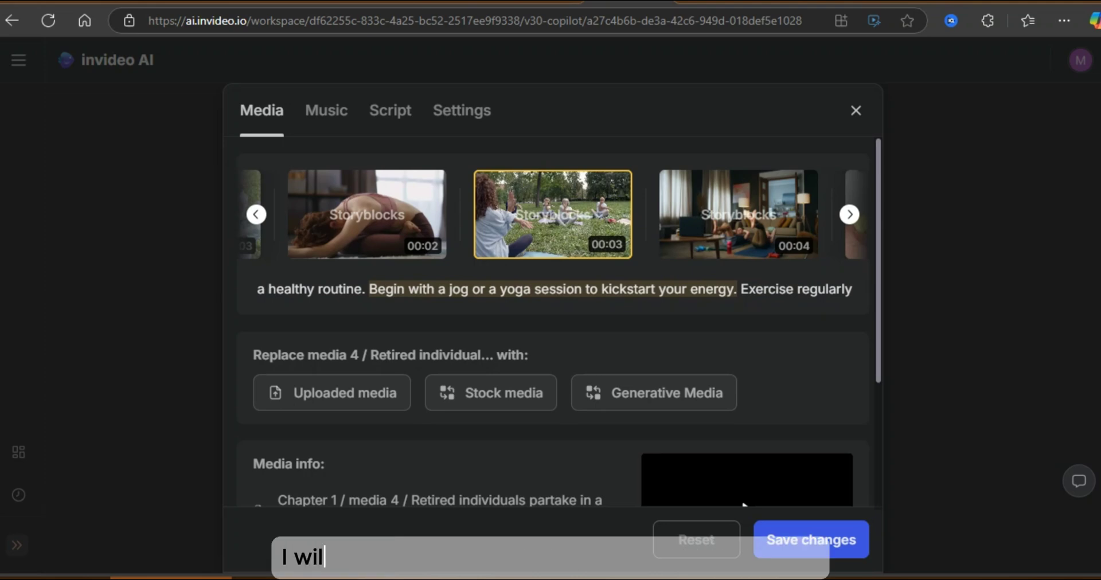
scroll(561, 353, down, 2)
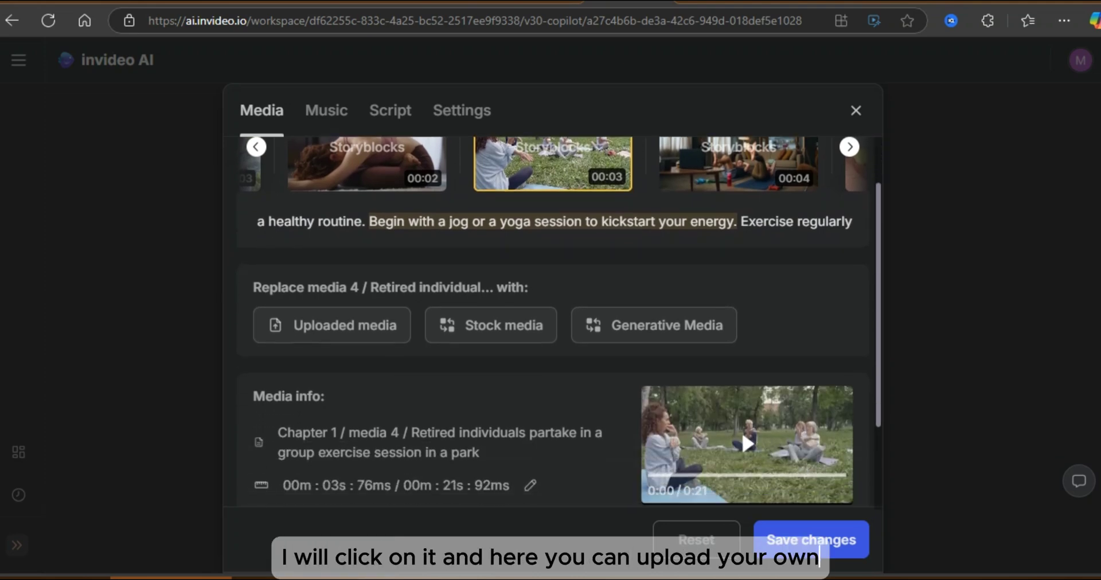
click(491, 297)
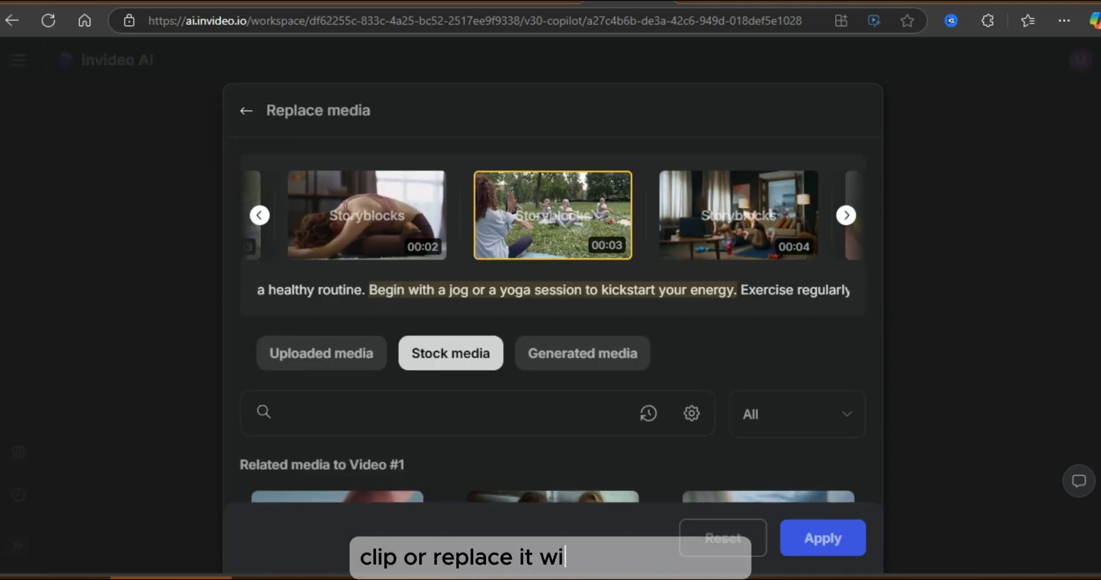
scroll(552, 401, down, 4)
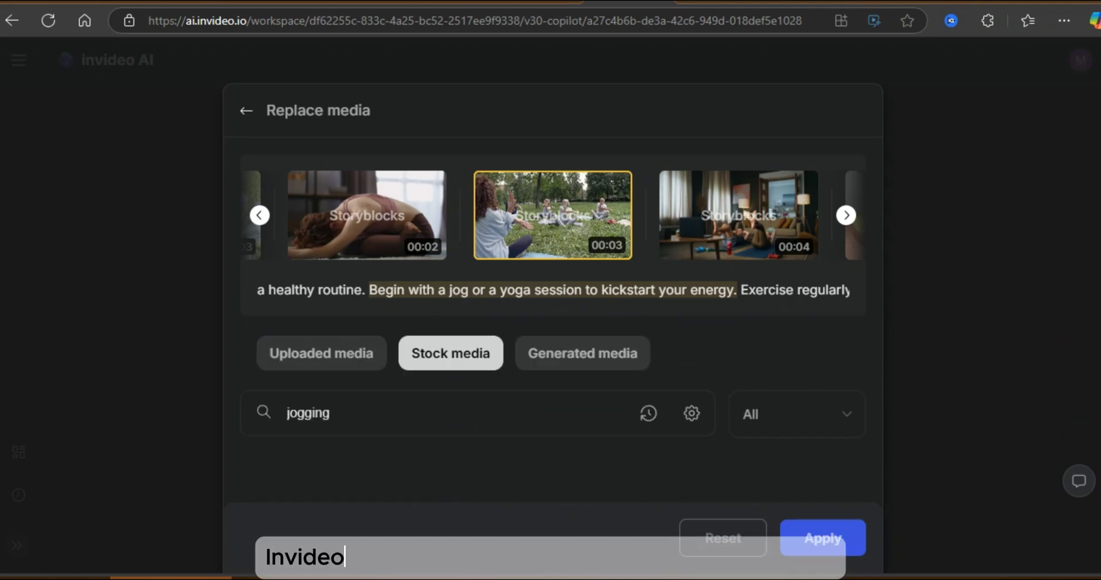
click(691, 413)
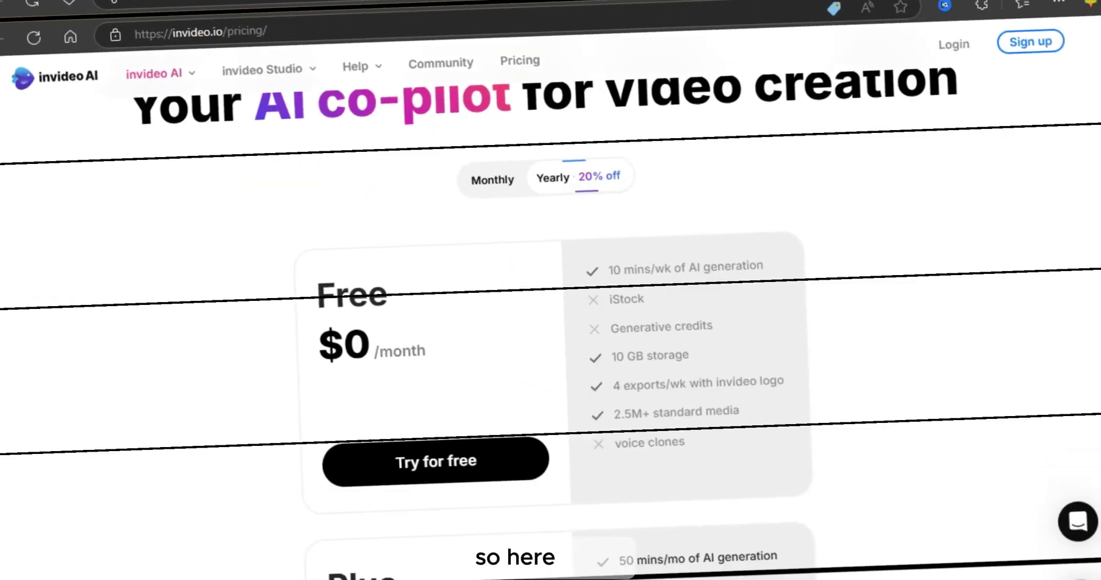
Step: Compare the yearly plans on invideo's pricing page, including Free, Plus and Max
scroll(550, 287, down, 2)
scroll(550, 286, down, 1)
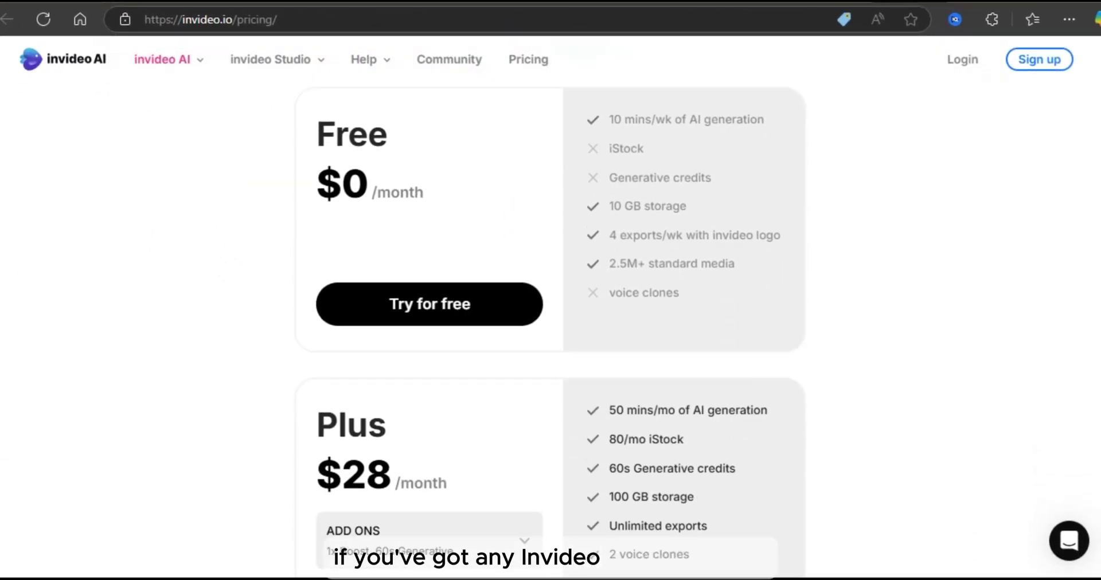
scroll(550, 330, down, 4)
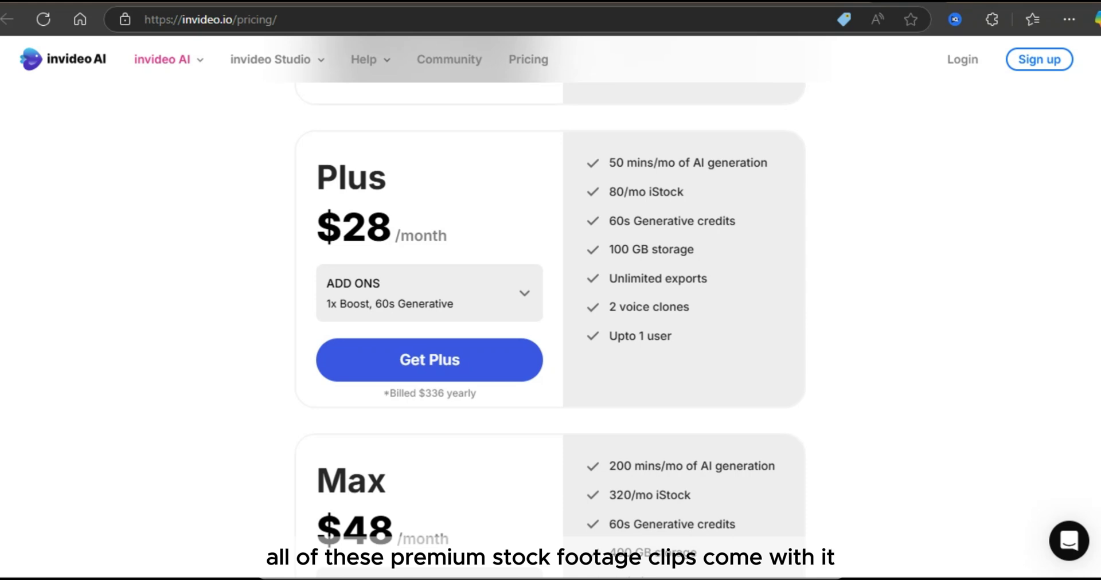
scroll(550, 330, down, 5)
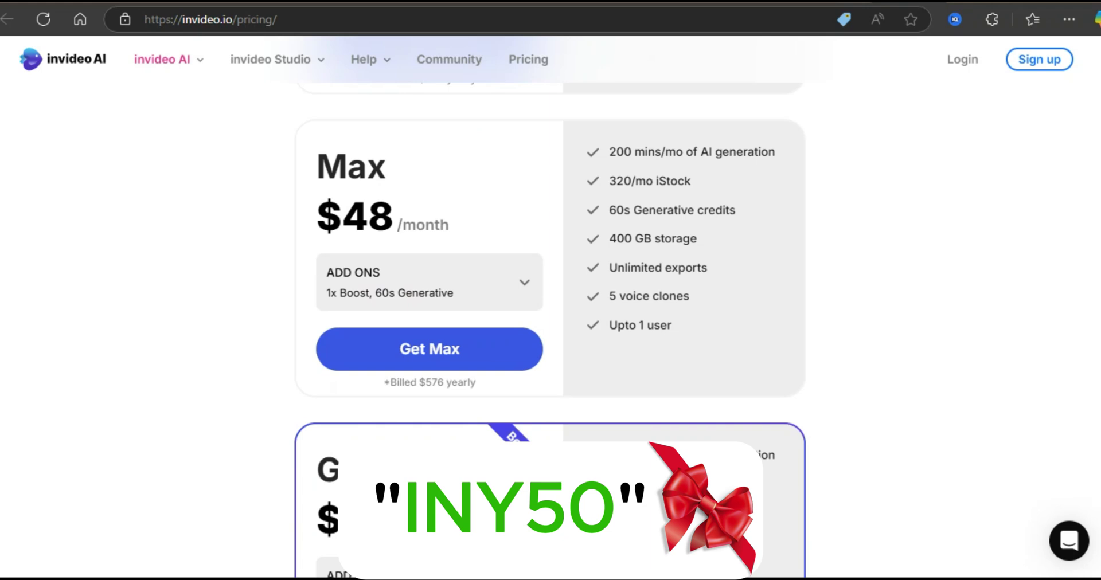
scroll(550, 330, down, 5)
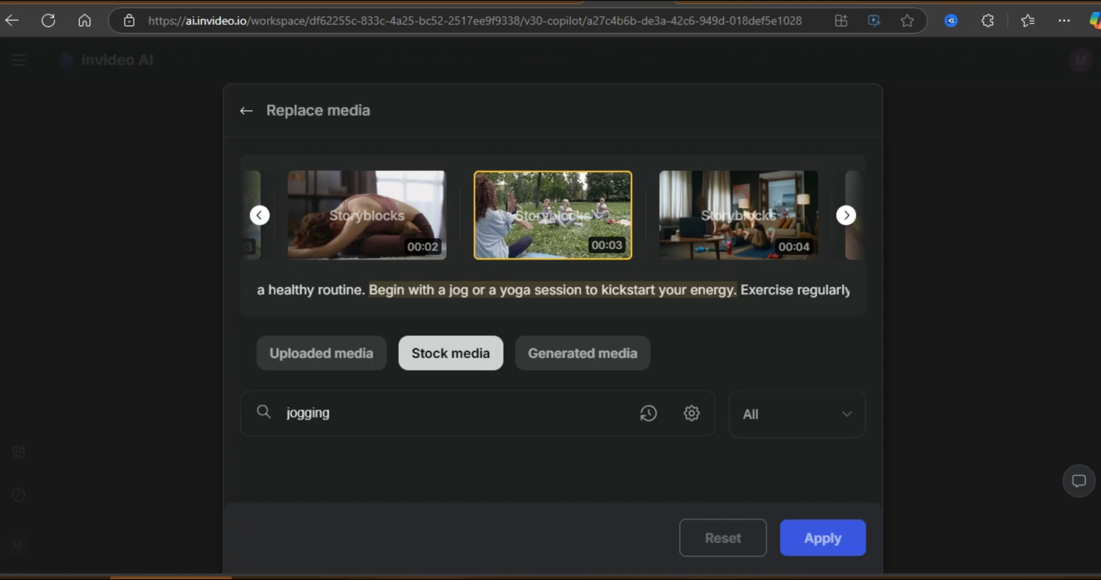
Step: Start a generated replacement clip for media 4 with the scene description "happy couple jogging in a sunny day near the beech"
click(583, 354)
scroll(550, 401, down, 2)
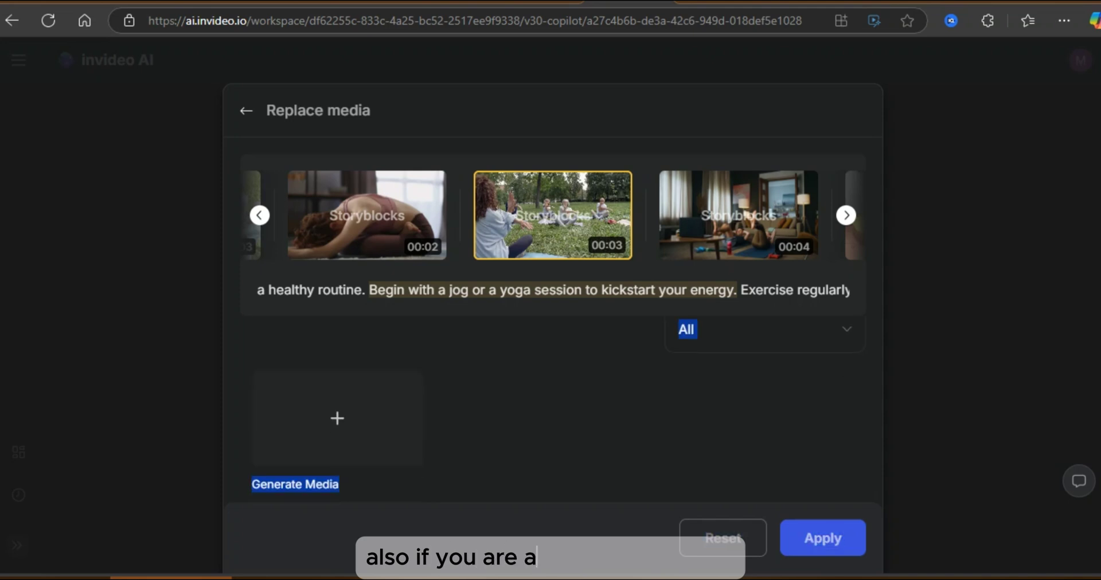
click(337, 419)
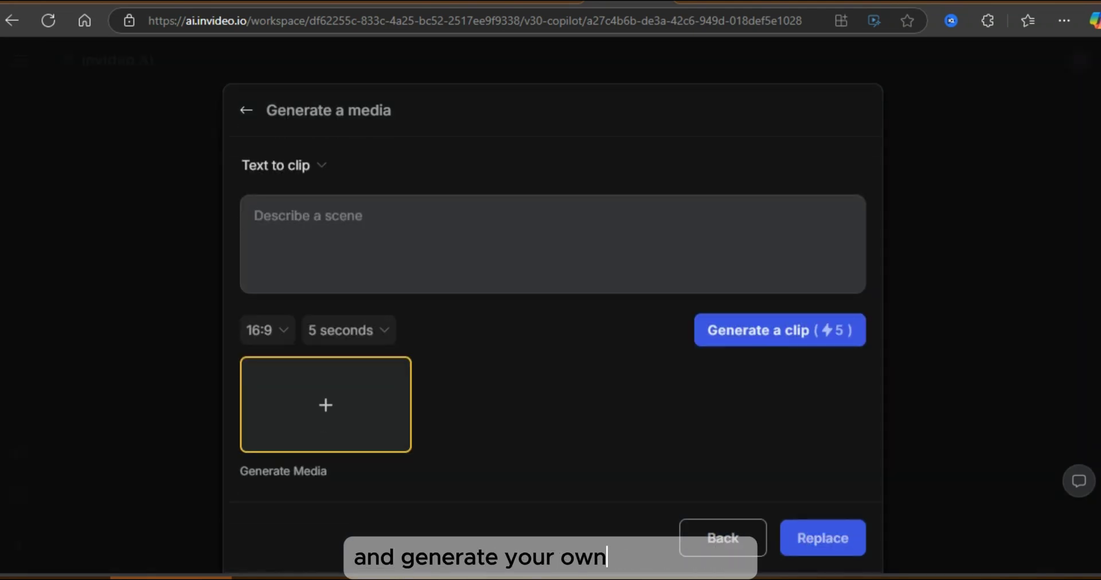
text(happy couple joggin)
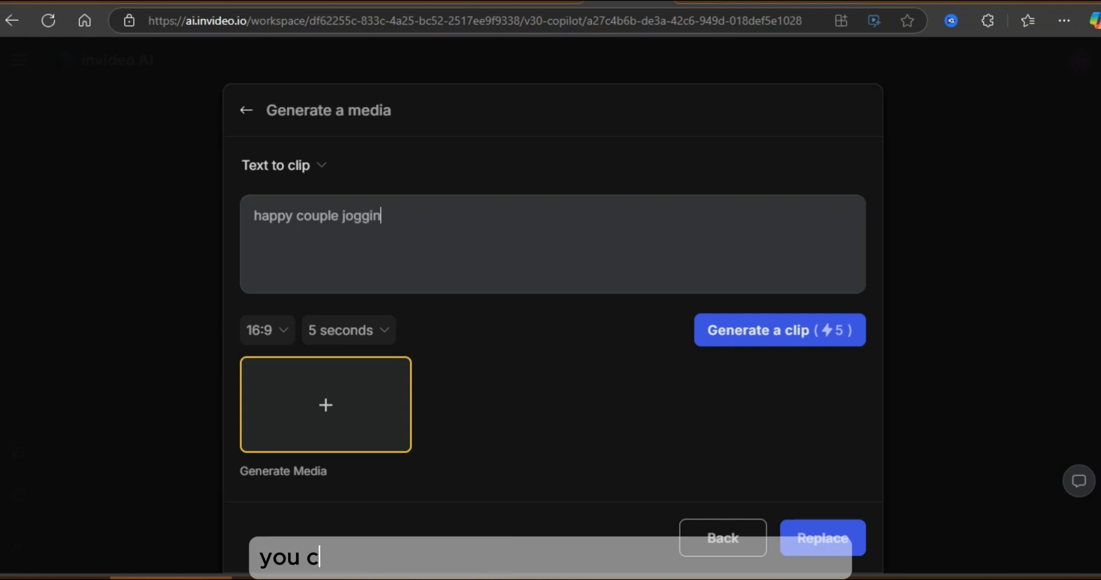
text(g in a sunny day ne)
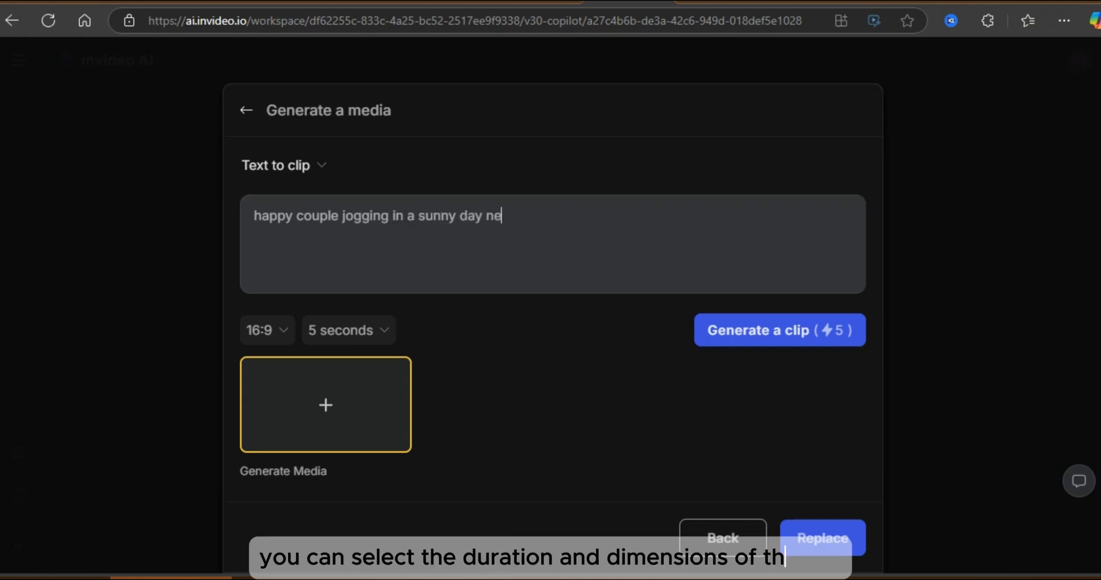
text(ar the beech)
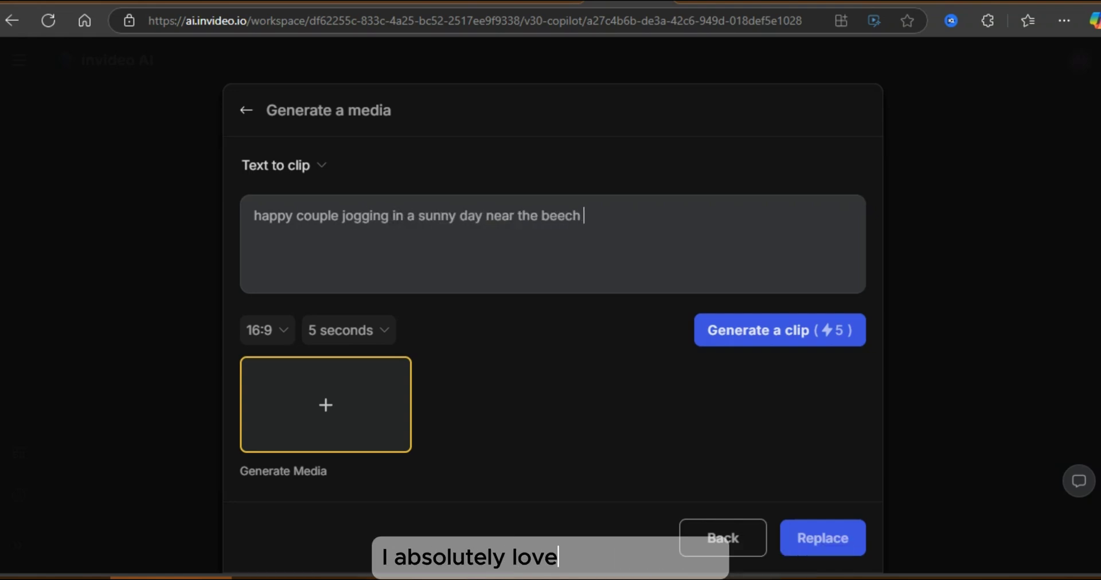
Step: Set the generated clip's duration to 3 seconds and open its aspect ratio options
click(349, 330)
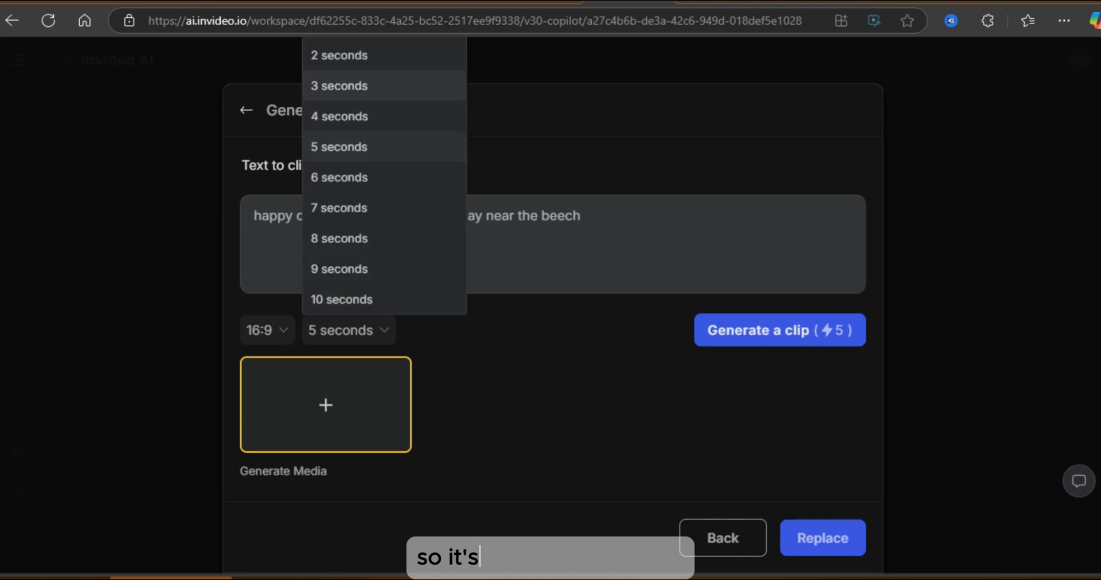
click(355, 84)
click(266, 330)
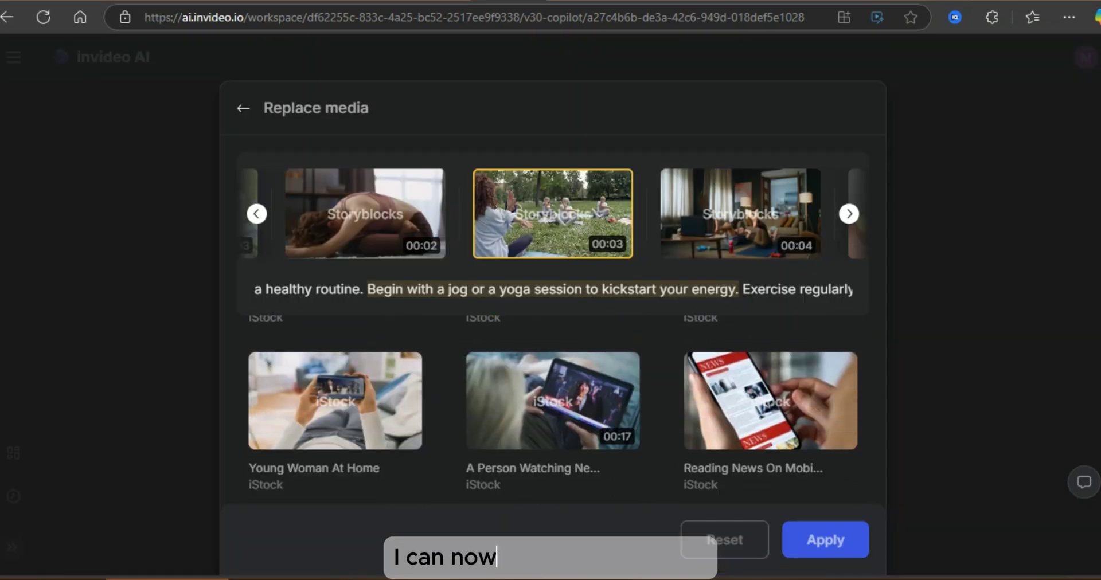
Step: Replace media 4, the park group exercise clip, with the "Adult Female Joggers Pursuing A Healthy Lifestyle" stock clip and apply it
scroll(553, 413, down, 5)
scroll(552, 413, down, 10)
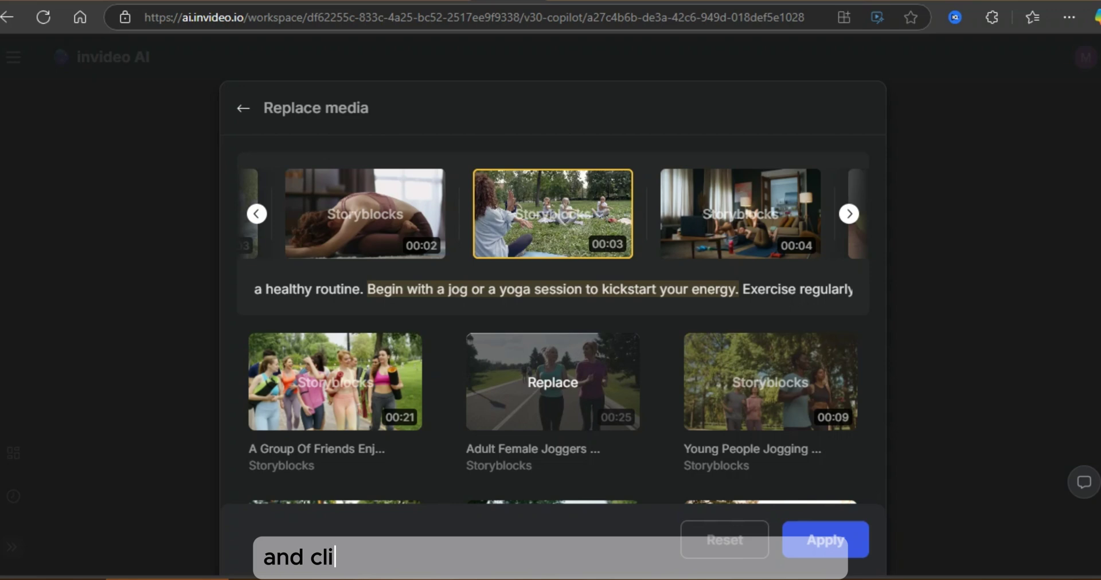
click(553, 382)
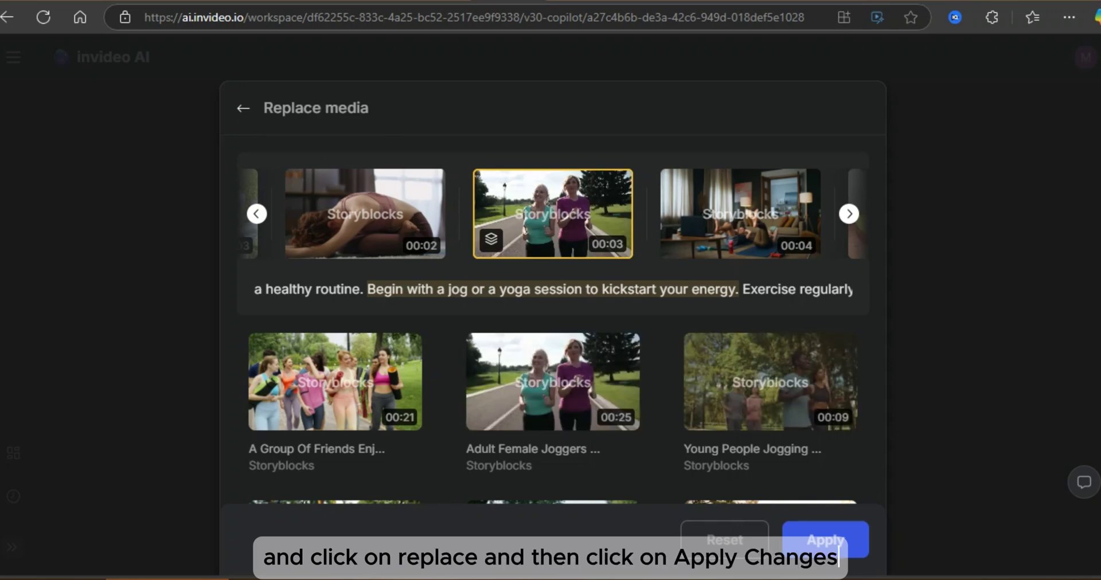
click(825, 540)
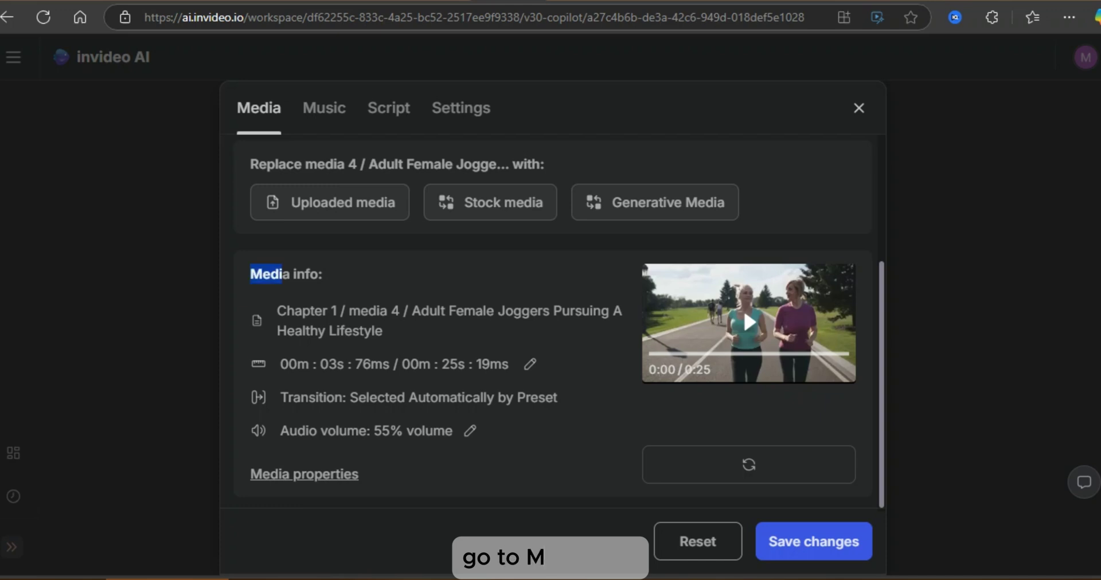
Step: Trim the new jogger clip, media 4, with an end value of 4 and apply the trim
drag(282, 276, 323, 275)
click(530, 364)
double_click(743, 293)
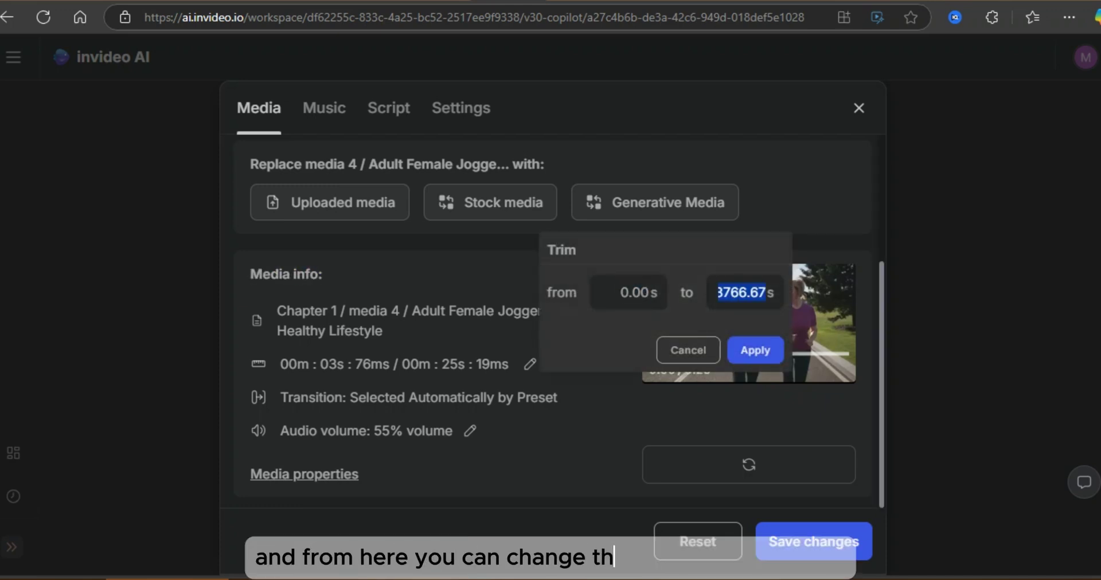
text(4)
click(755, 350)
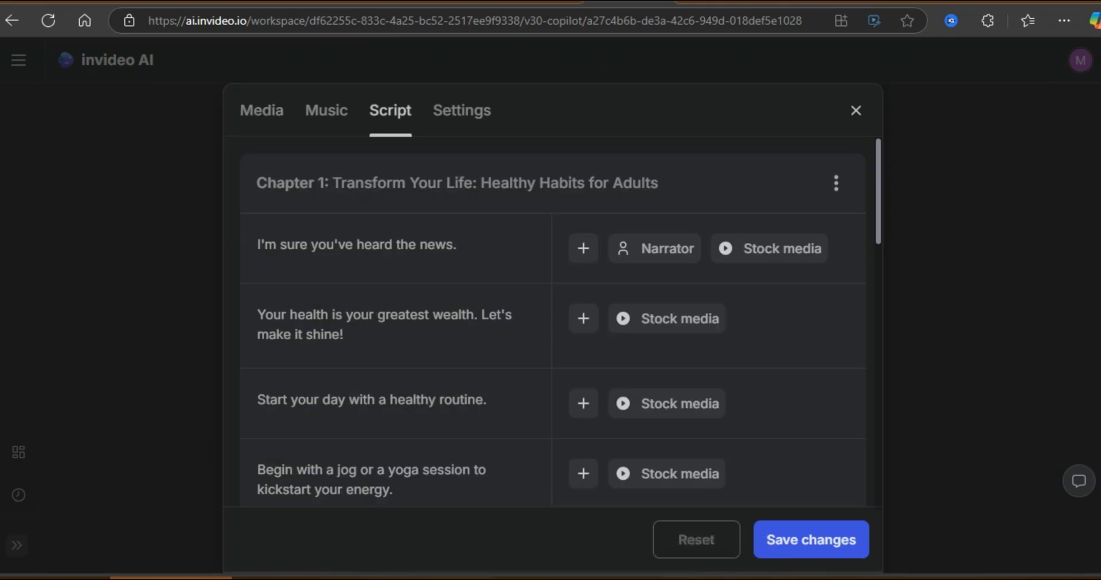
Step: In the script, replace "plenty of" in the water-drinking line with "atleast 8 glass of"
scroll(554, 321, down, 5)
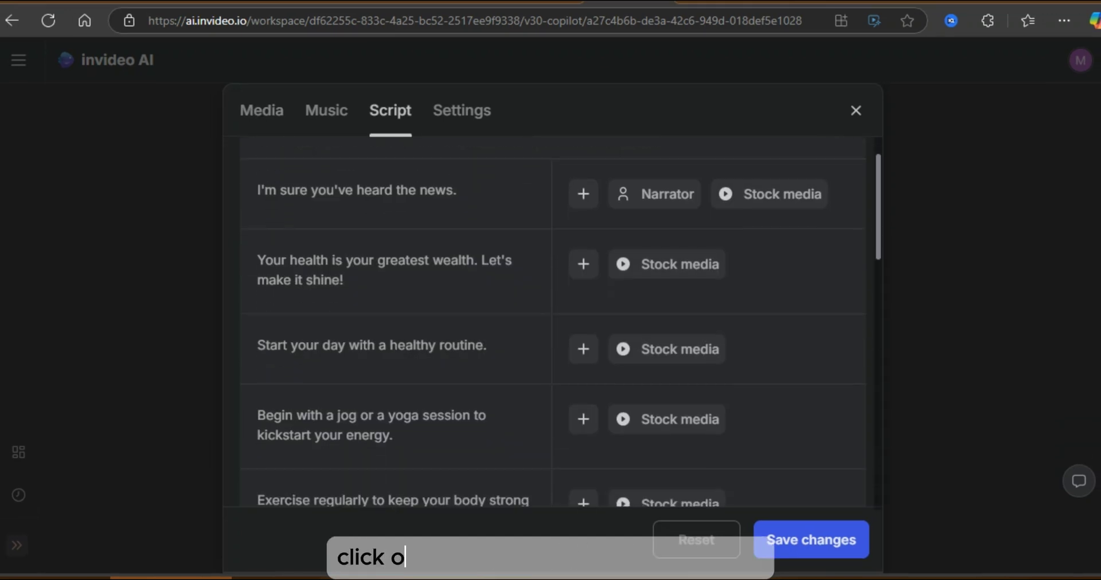
scroll(553, 321, down, 4)
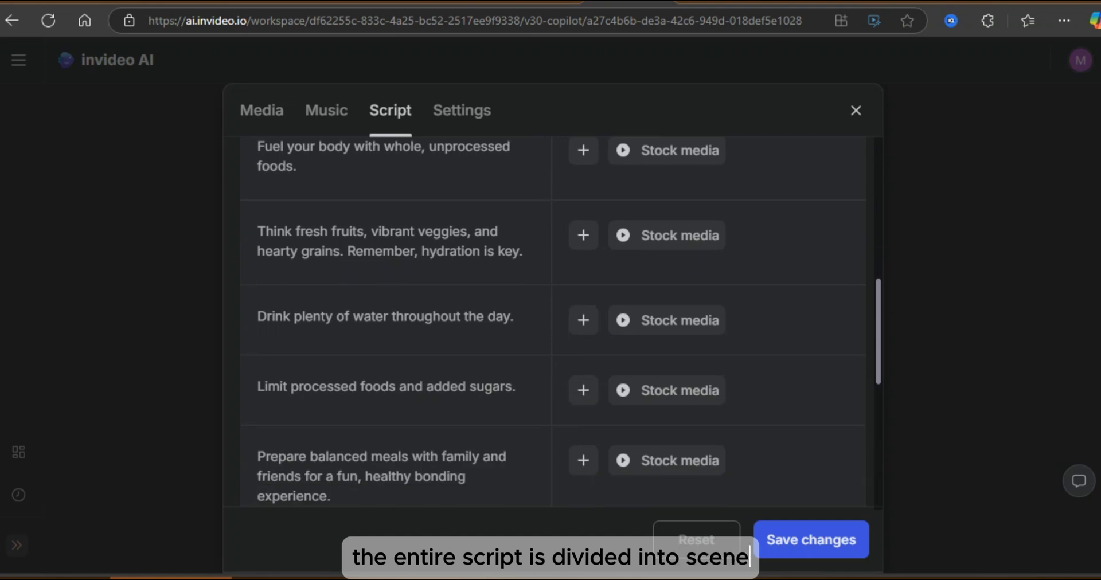
scroll(553, 321, down, 2)
drag(294, 252, 349, 252)
text(atleast 8 glass of)
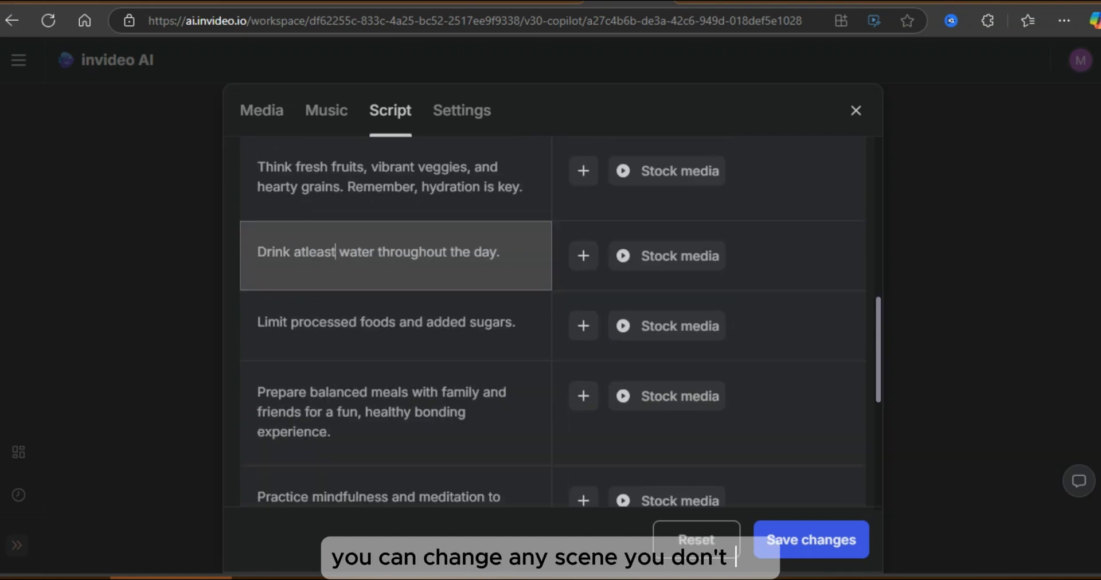
Step: Delete the Chapter 1 script text about staying connected with friends and family, and view the video's music details
scroll(553, 321, down, 5)
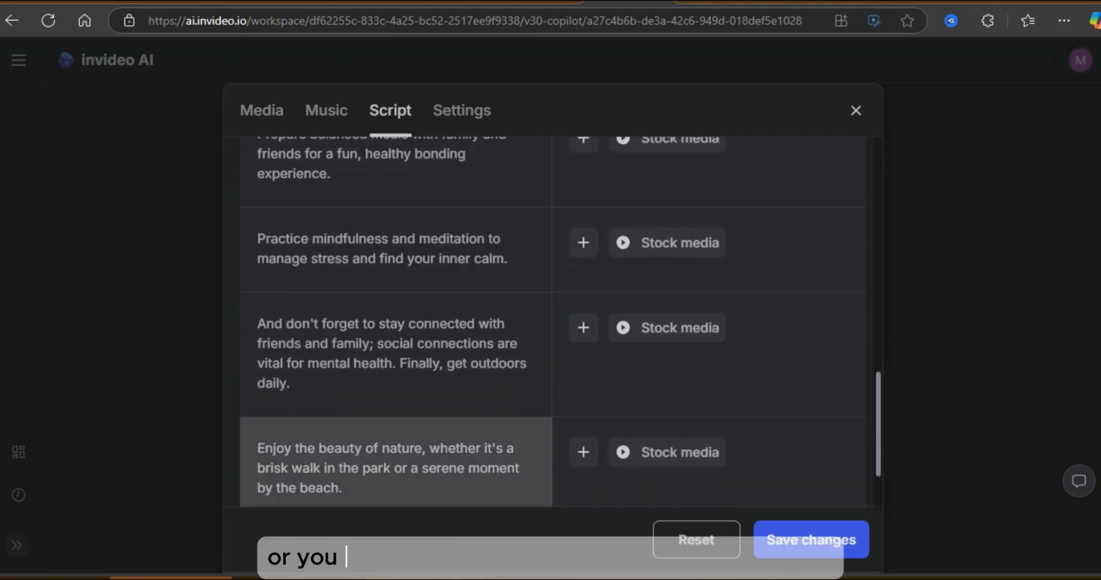
drag(258, 324, 290, 382)
key(BackSpace)
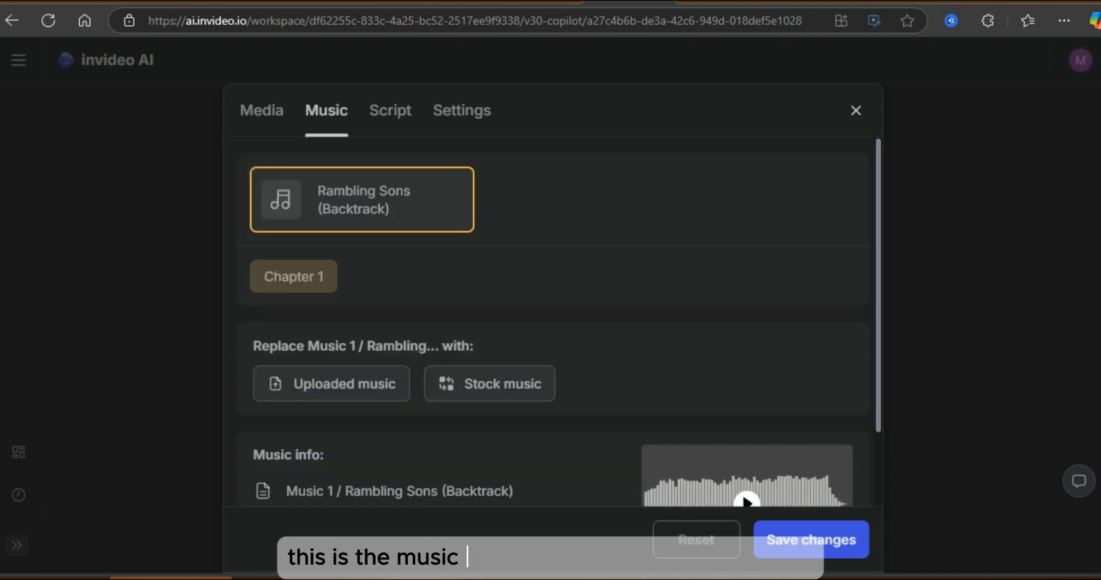
scroll(553, 321, down, 2)
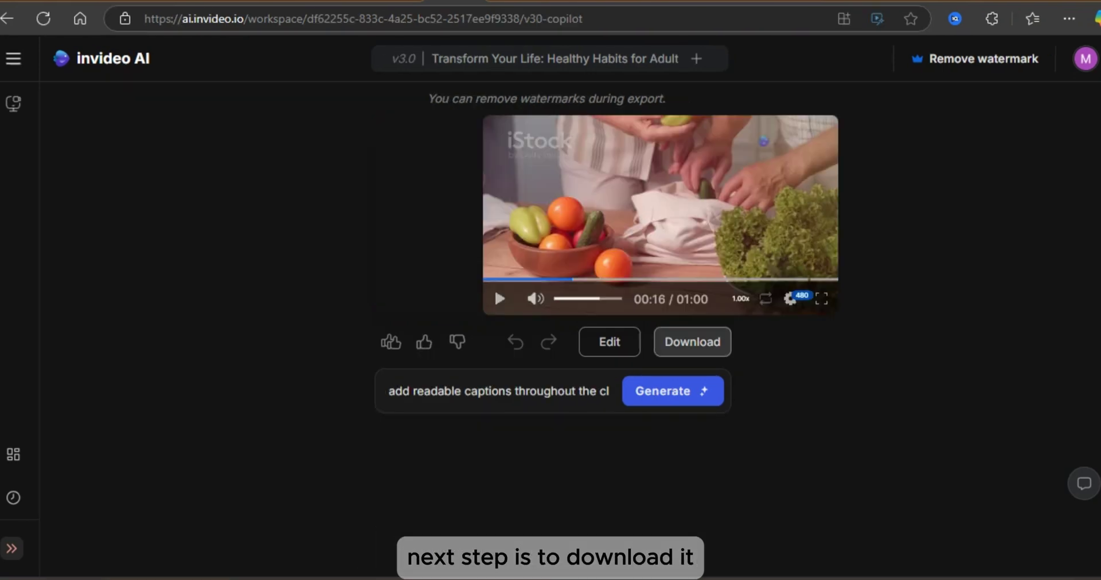
Step: Start downloading the video with Stock Watermarks and Normal invideo AI branding
click(691, 339)
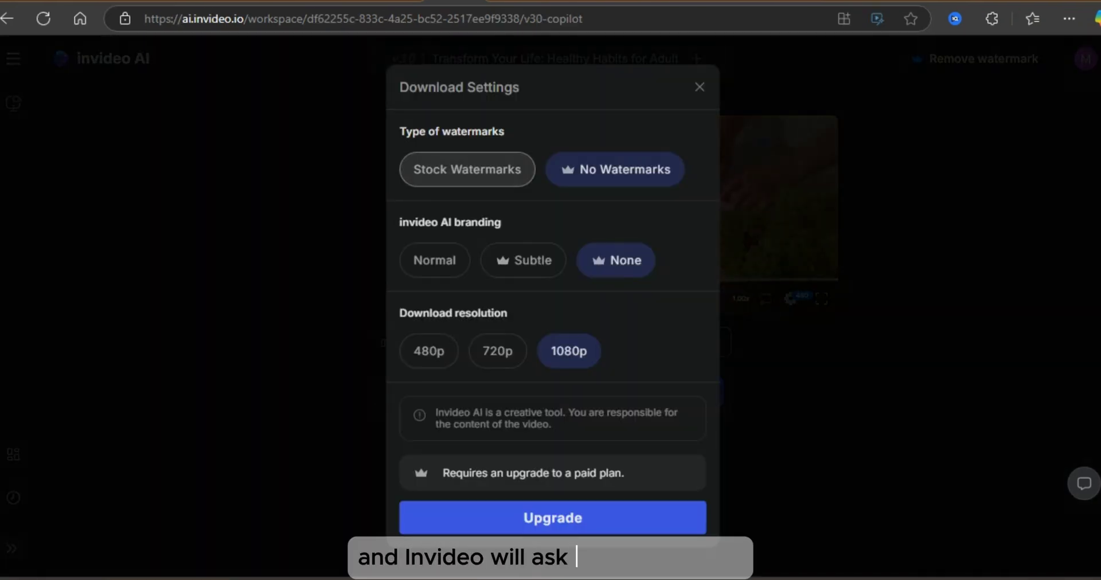
click(467, 169)
click(434, 260)
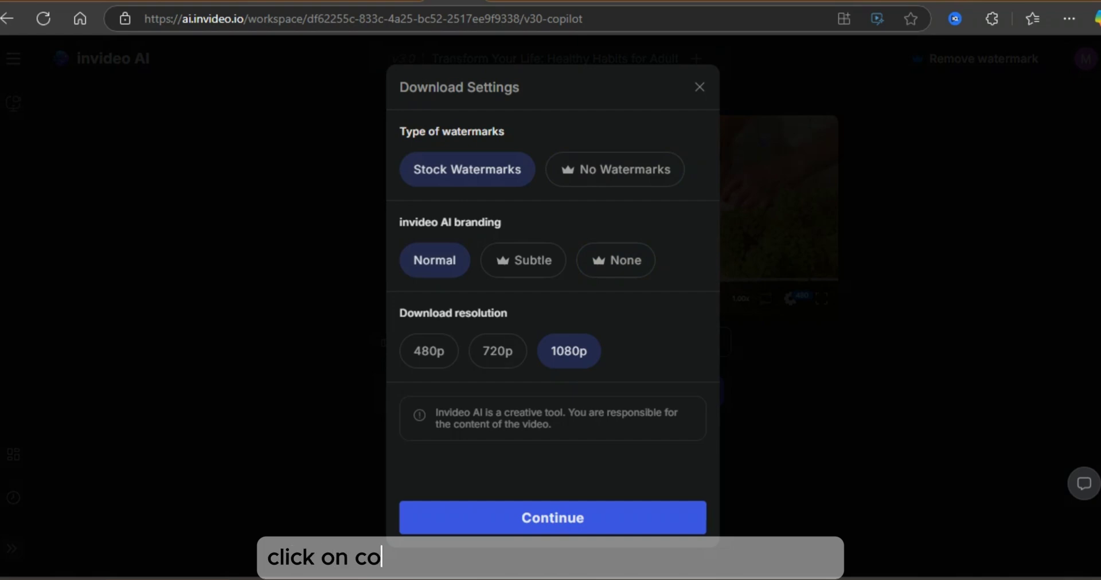